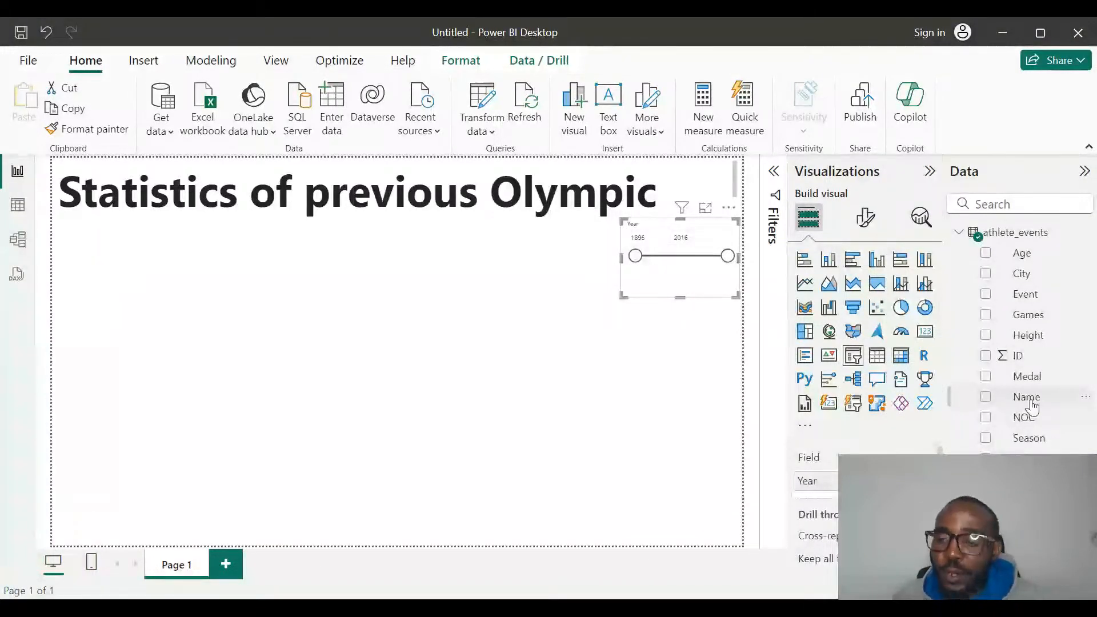
Create a table visual below the title with the Name field, and replace that field with Team.
left_click_drag(1032, 406, 245, 341)
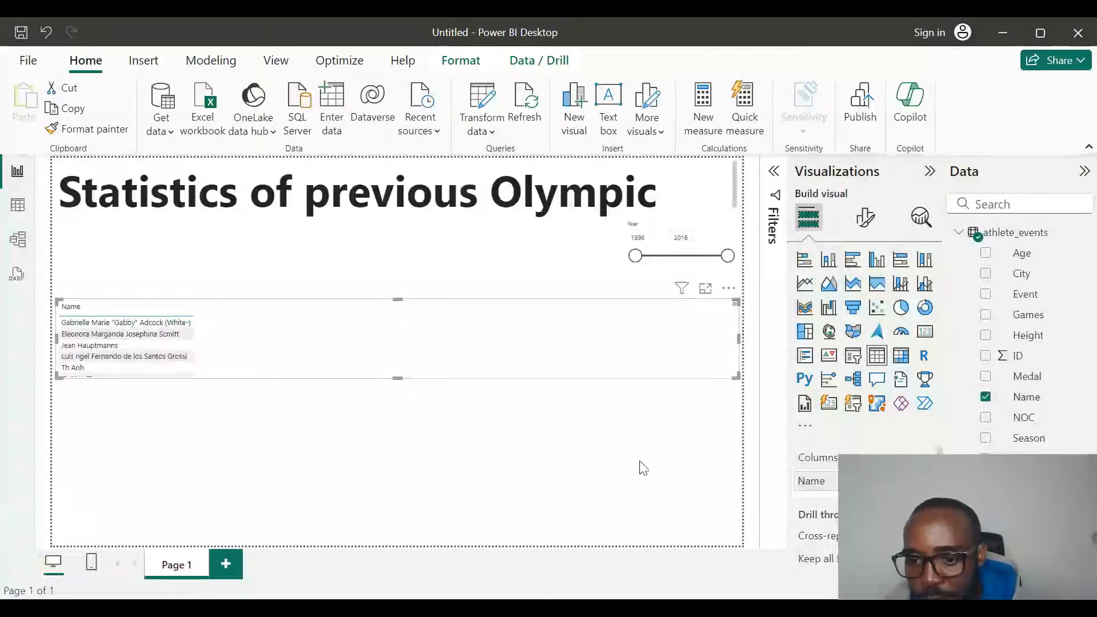
left_click_drag(811, 480, 657, 473)
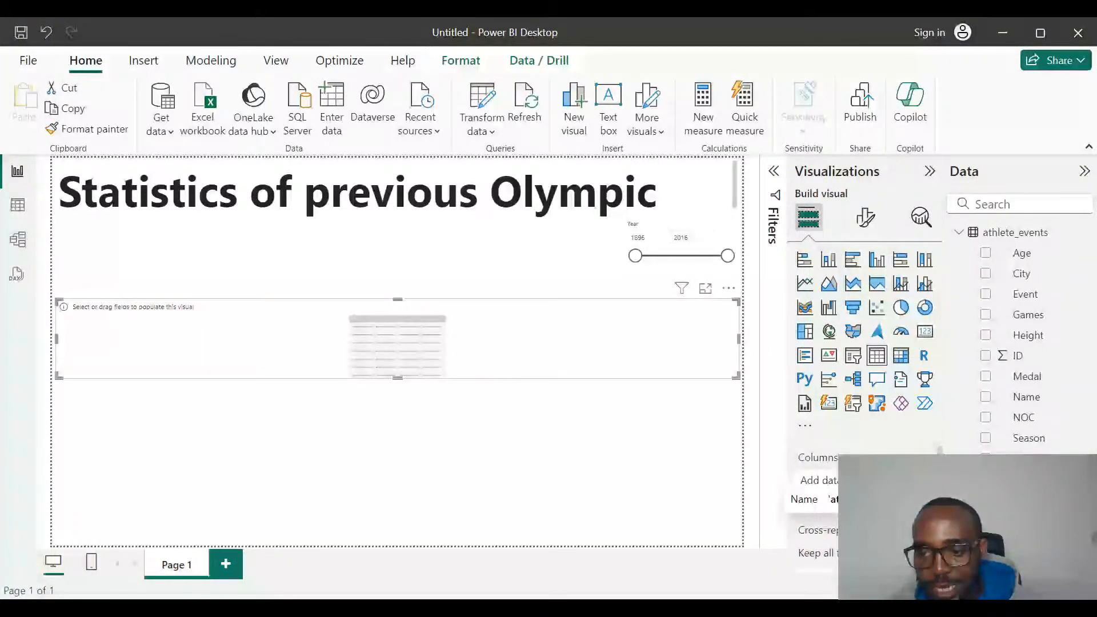
left_click(985, 500)
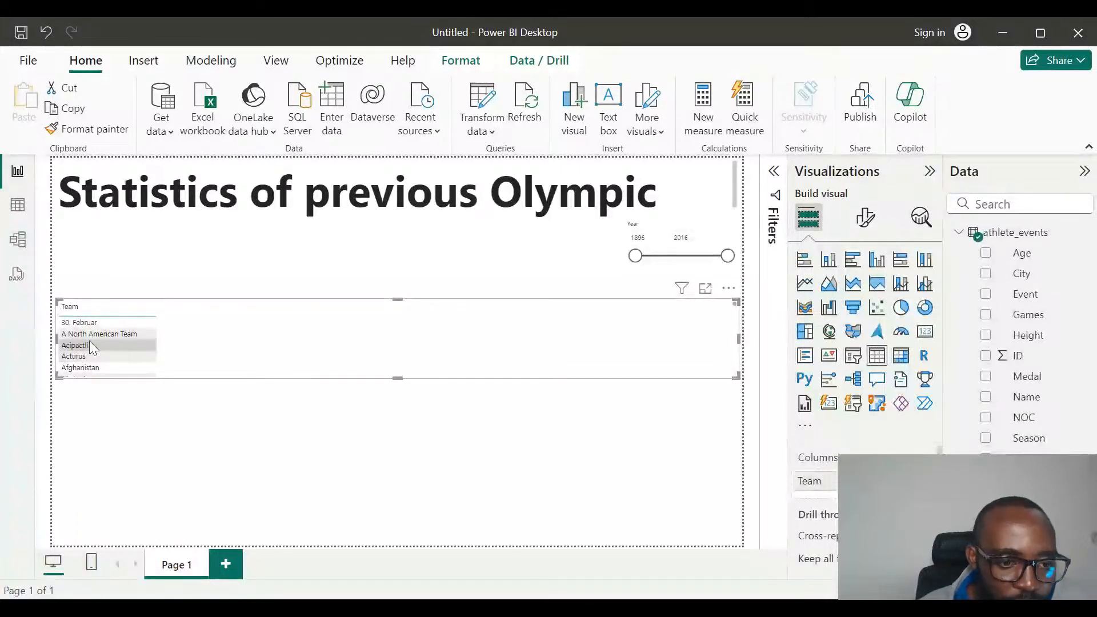
Look through the Team entries in the table visual and remove the table from the page.
scroll(89, 343, "down", 3)
scroll(92, 347, "down", 10)
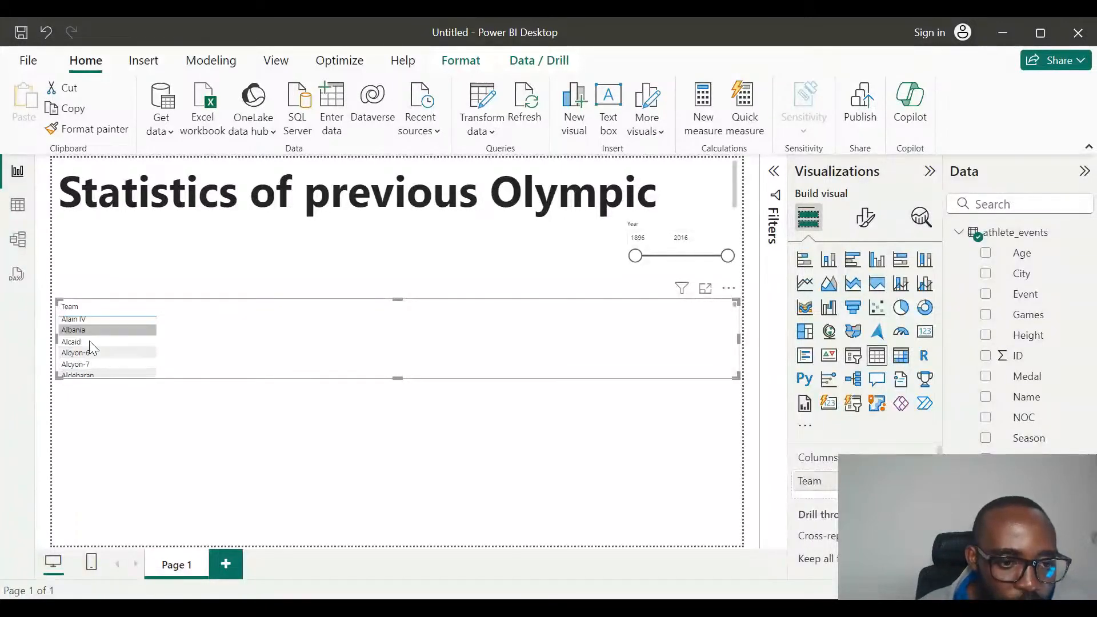
scroll(89, 342, "down", 8)
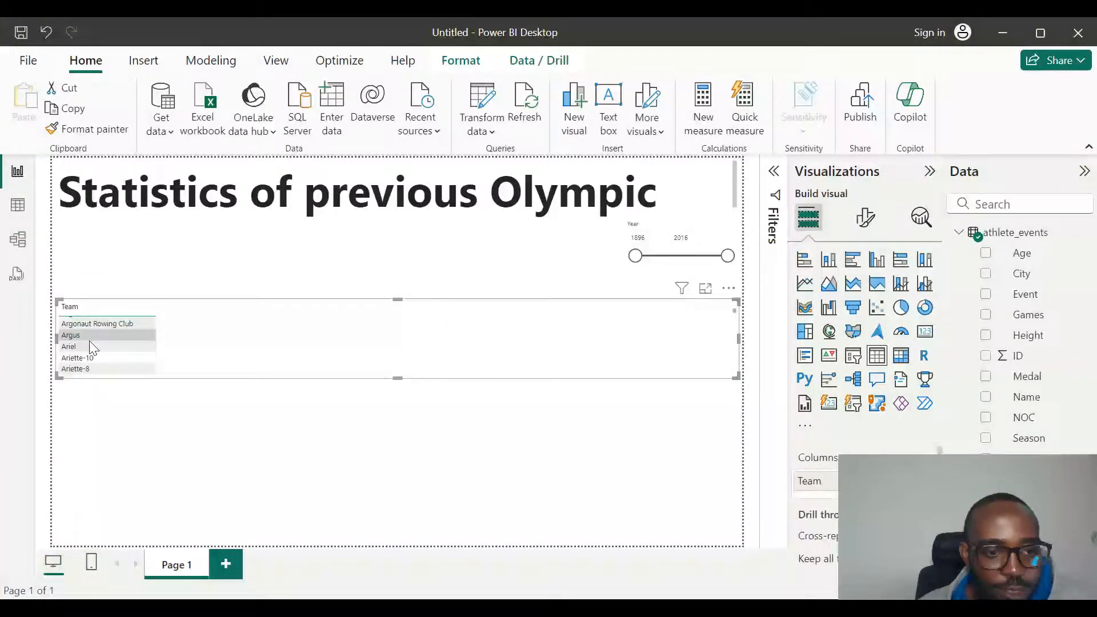
scroll(91, 346, "down", 8)
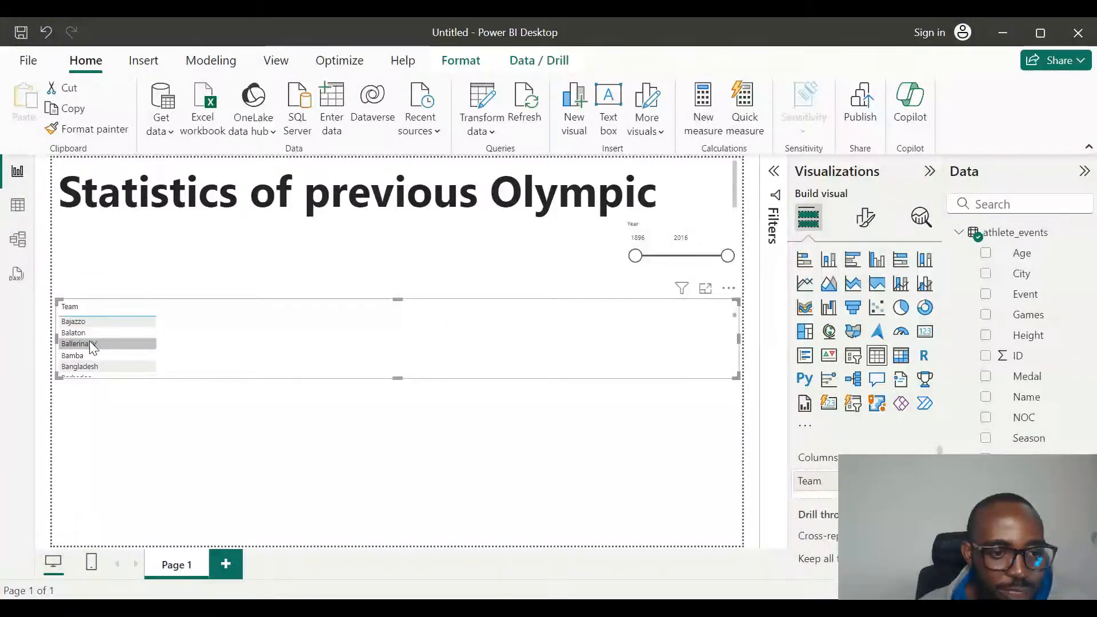
scroll(91, 343, "up", 15)
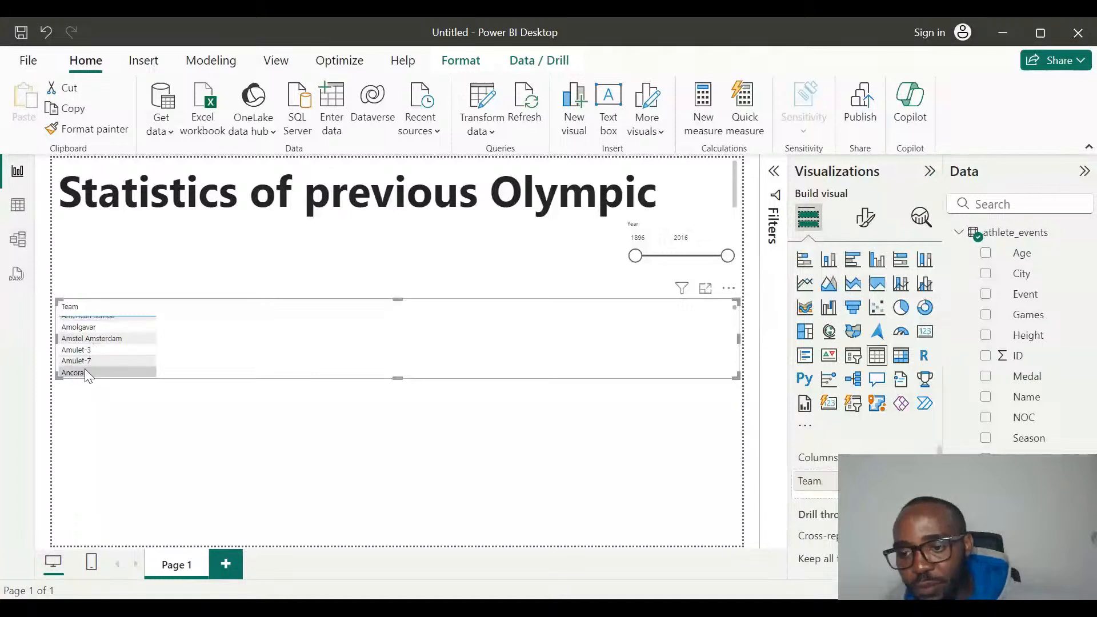
left_click(728, 291)
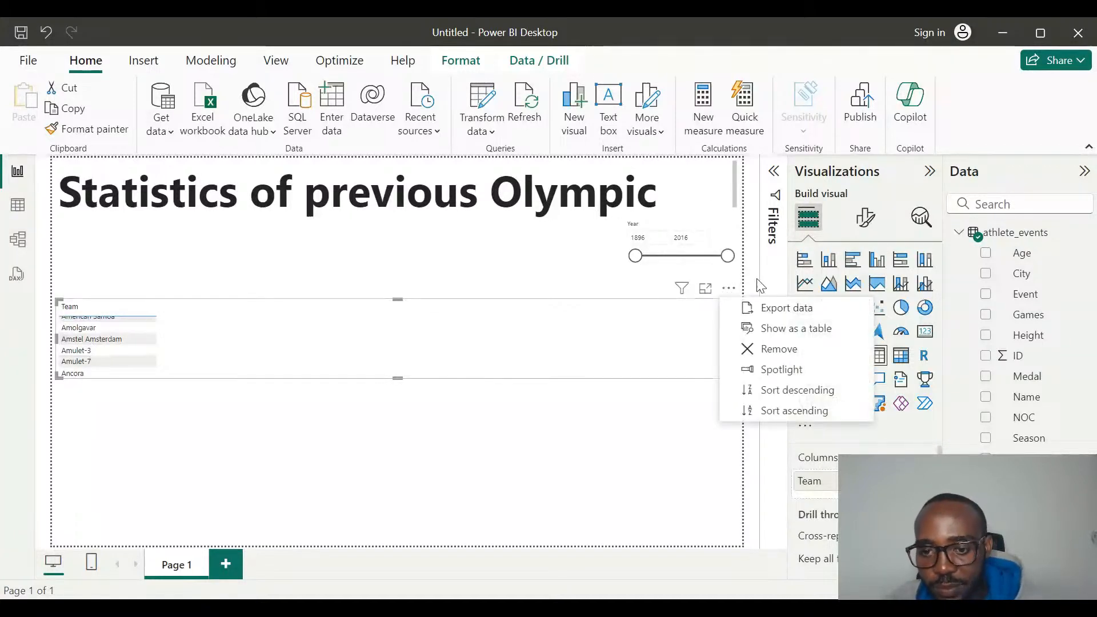
left_click(790, 361)
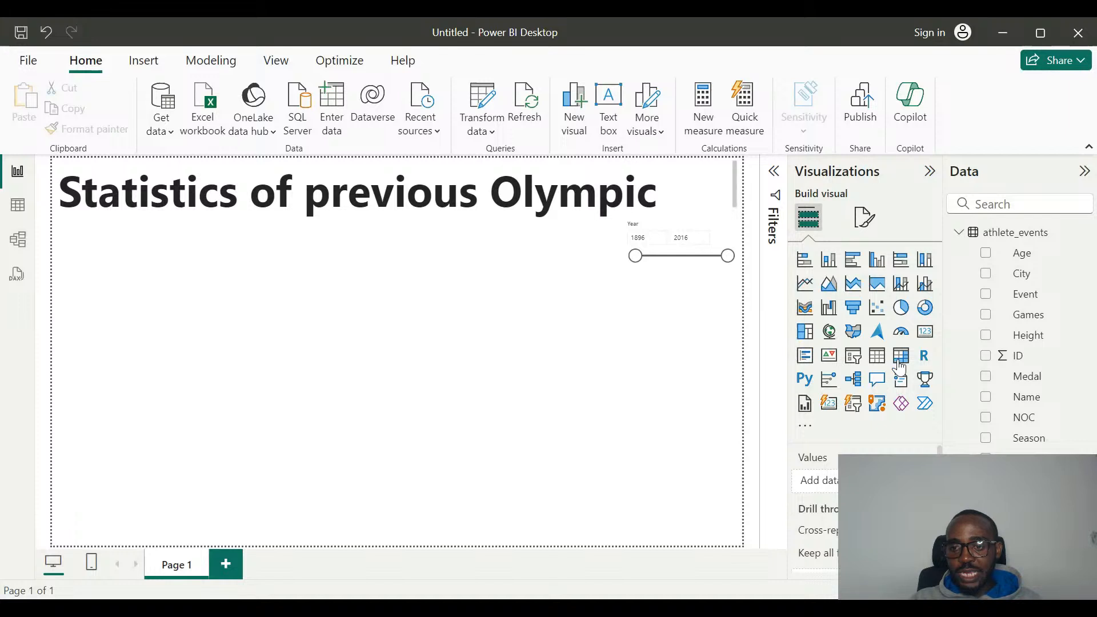
Insert a matrix visual with Team as its rows and extend its height downward to fit more teams.
left_click(901, 357)
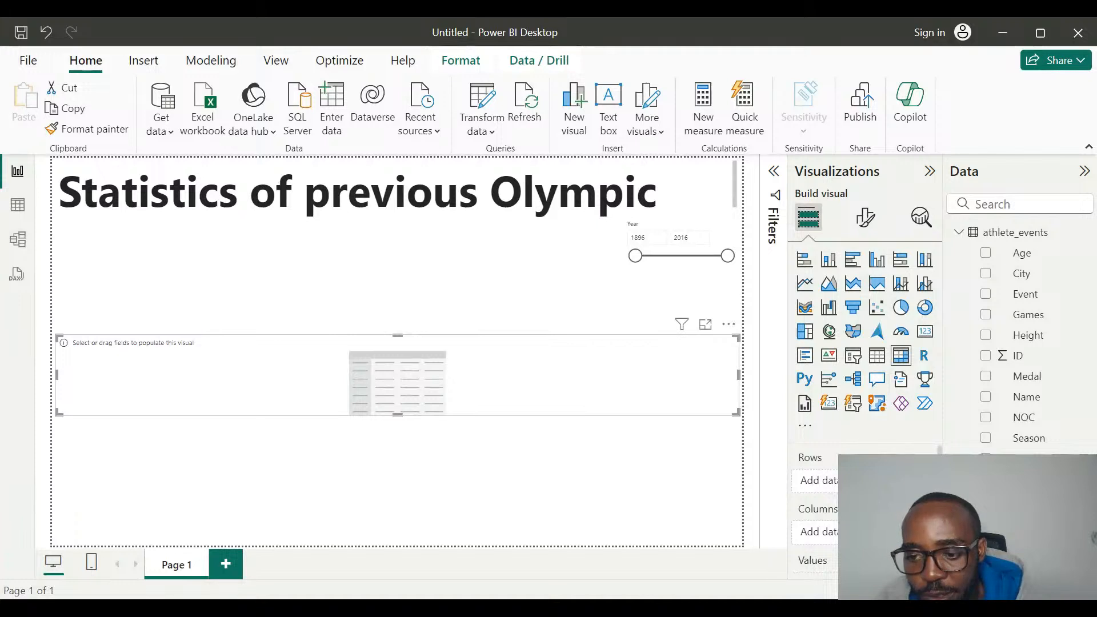
left_click(1023, 500)
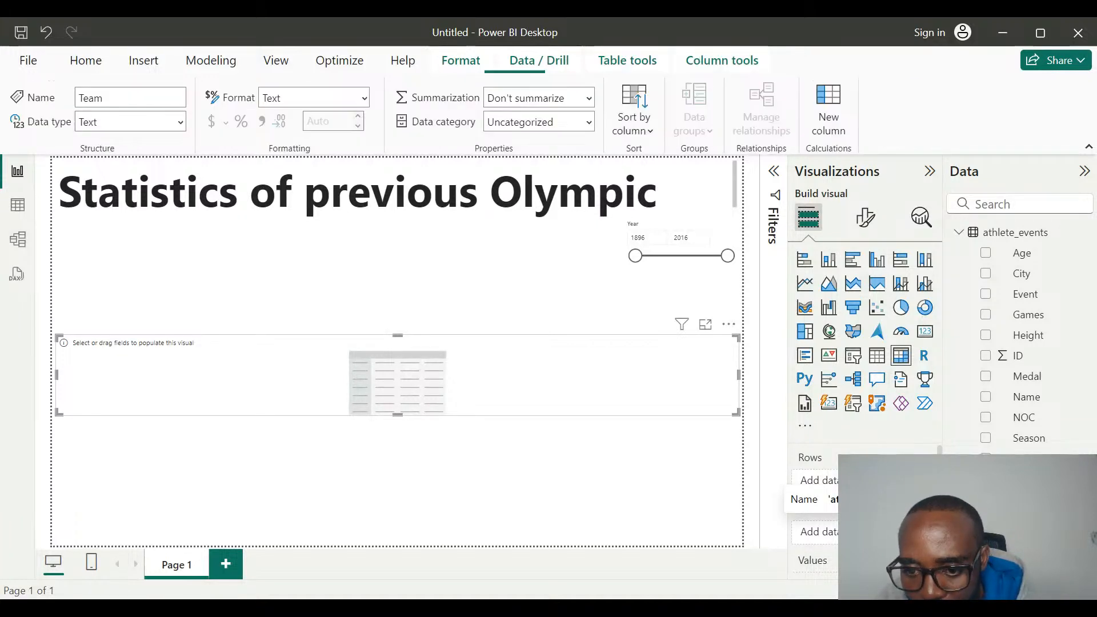
scroll(856, 448, "down", 1)
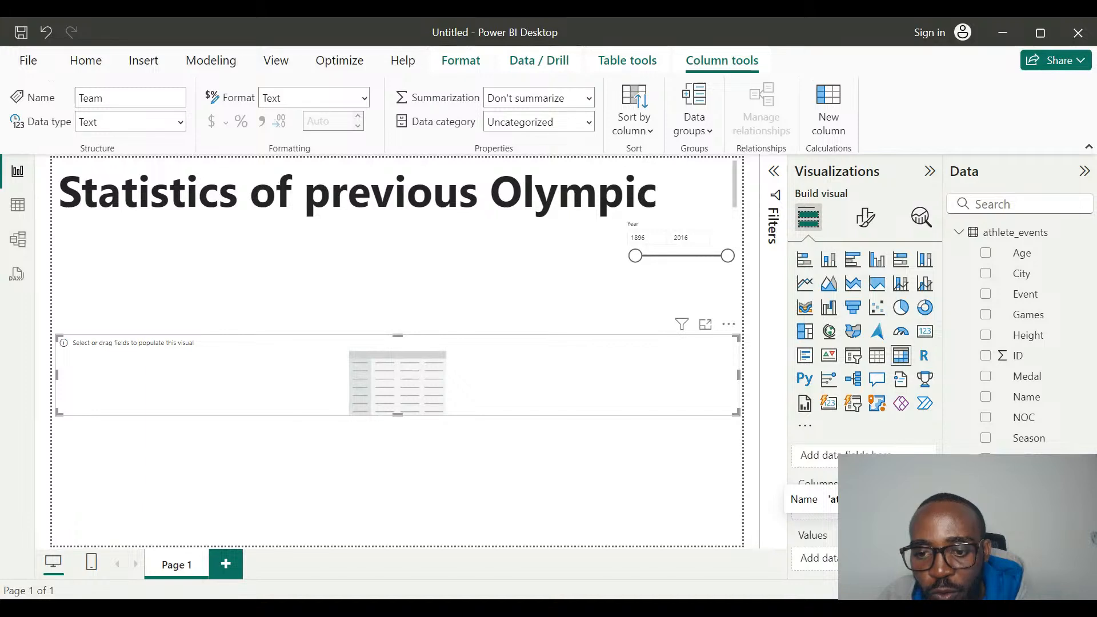
left_click_drag(1023, 500, 857, 456)
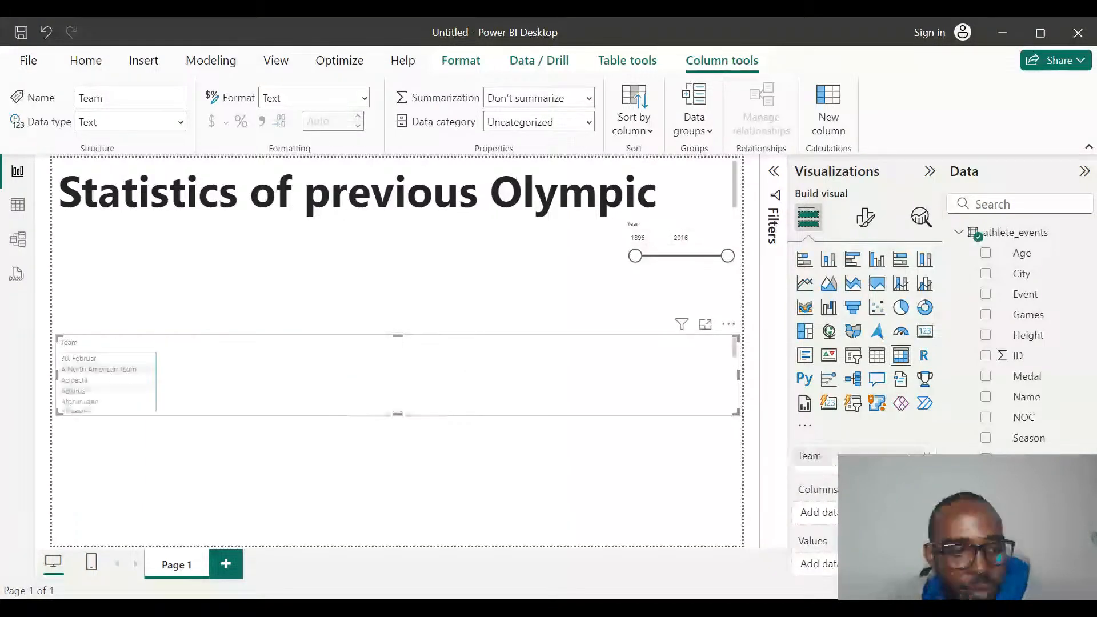
left_click(398, 424)
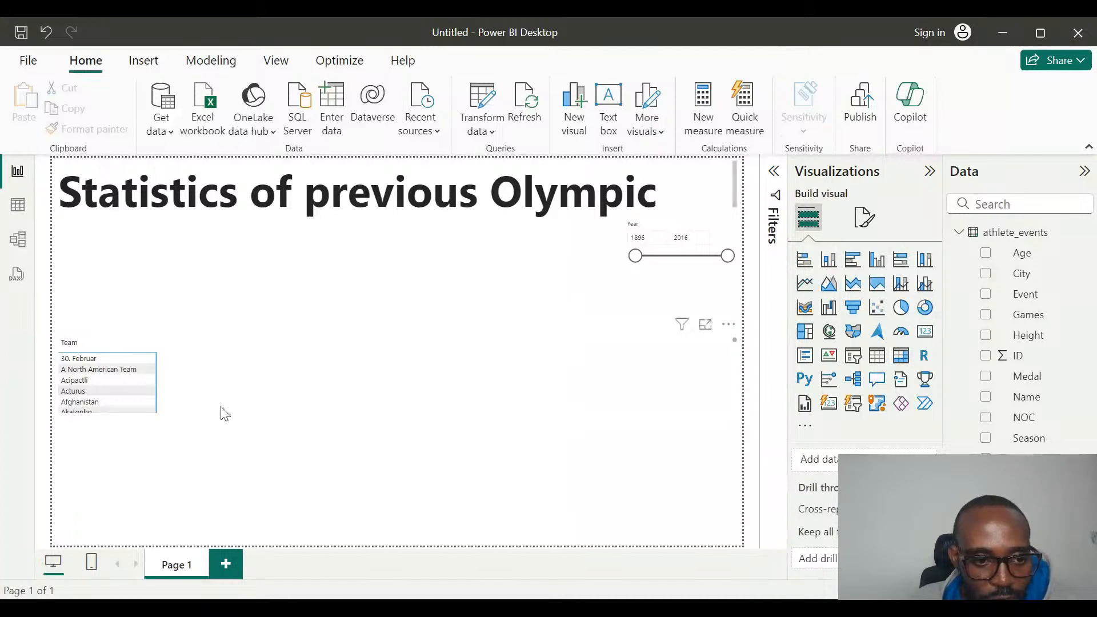
left_click(152, 387)
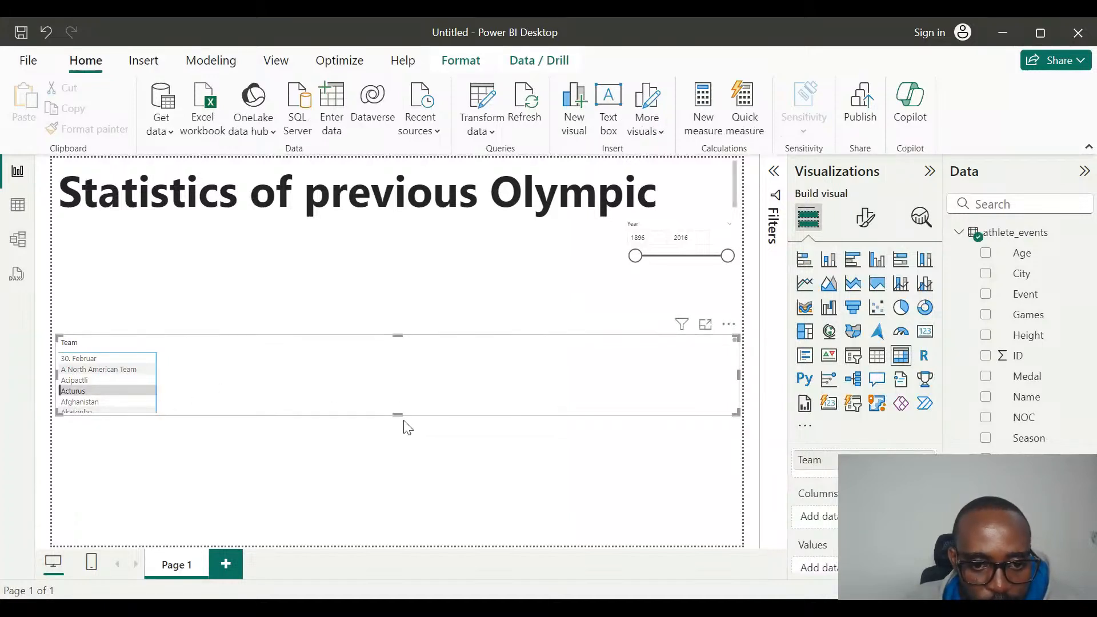
left_click_drag(400, 415, 420, 503)
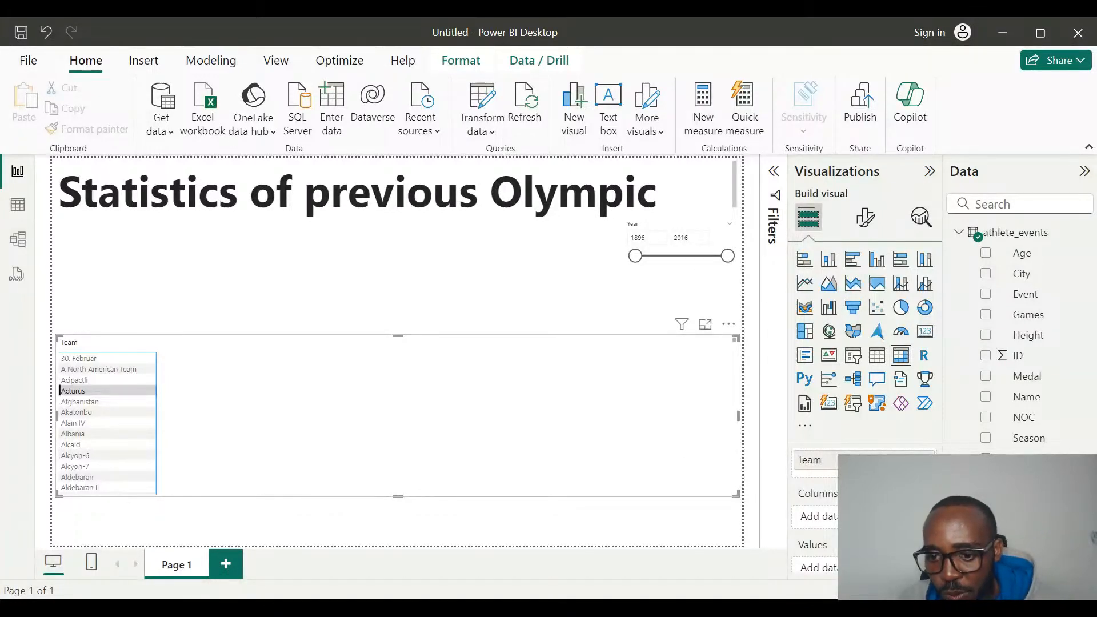
Add the ID field to the matrix values as a count for each team.
scroll(875, 514, "down", 1)
scroll(863, 503, "down", 2)
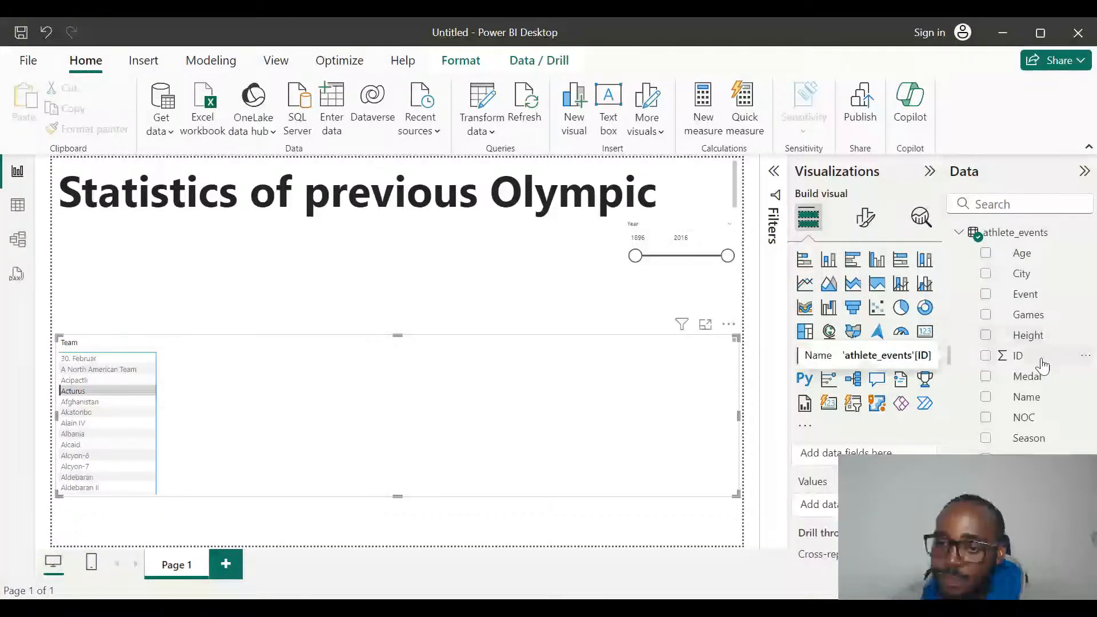
left_click_drag(1043, 365, 857, 505)
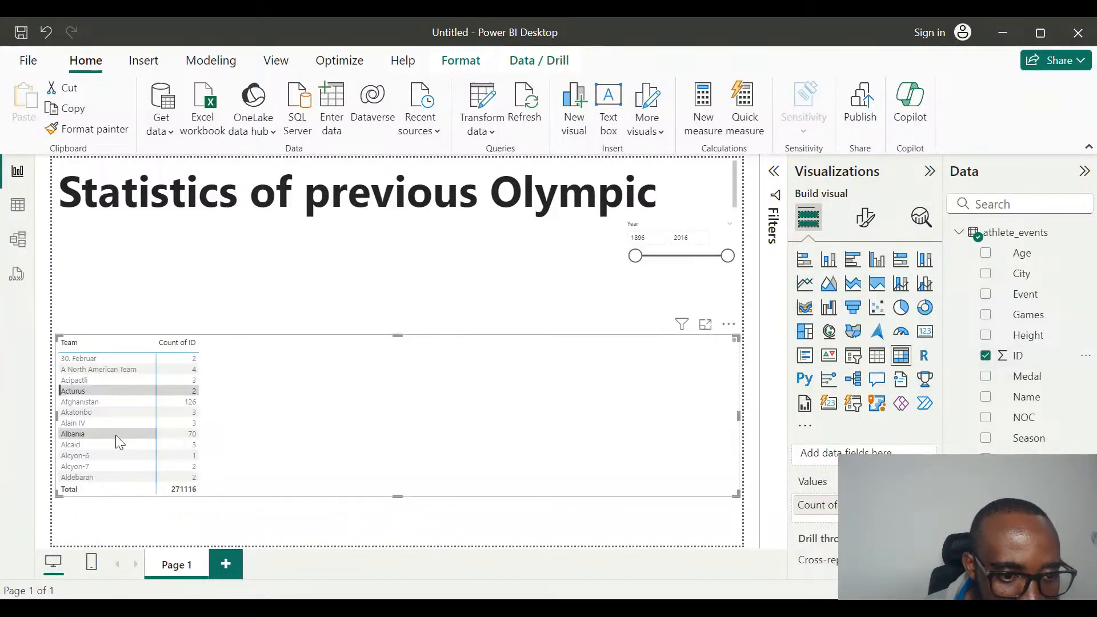
Examine the count of ID for the individual teams listed in the matrix.
scroll(115, 434, "down", 6)
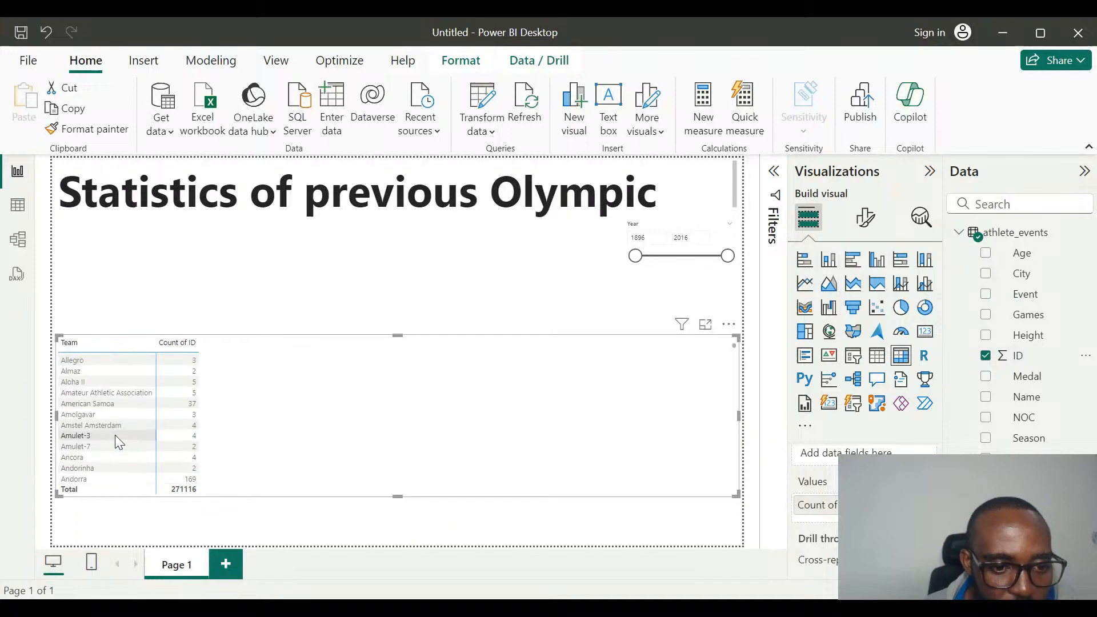
scroll(115, 435, "up", 6)
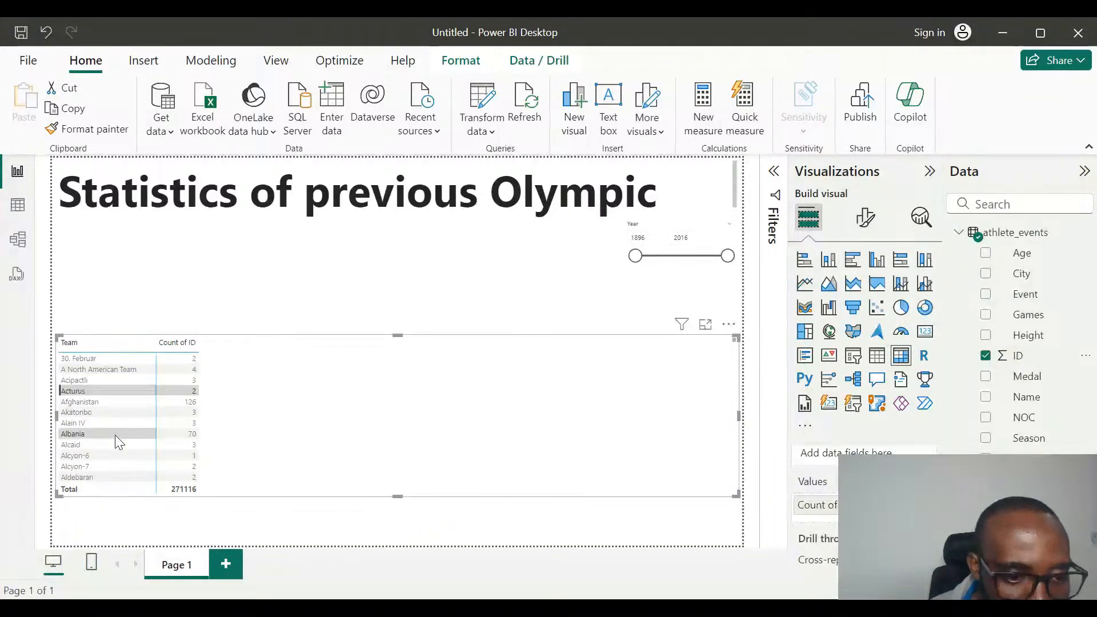
scroll(115, 434, "down", 3)
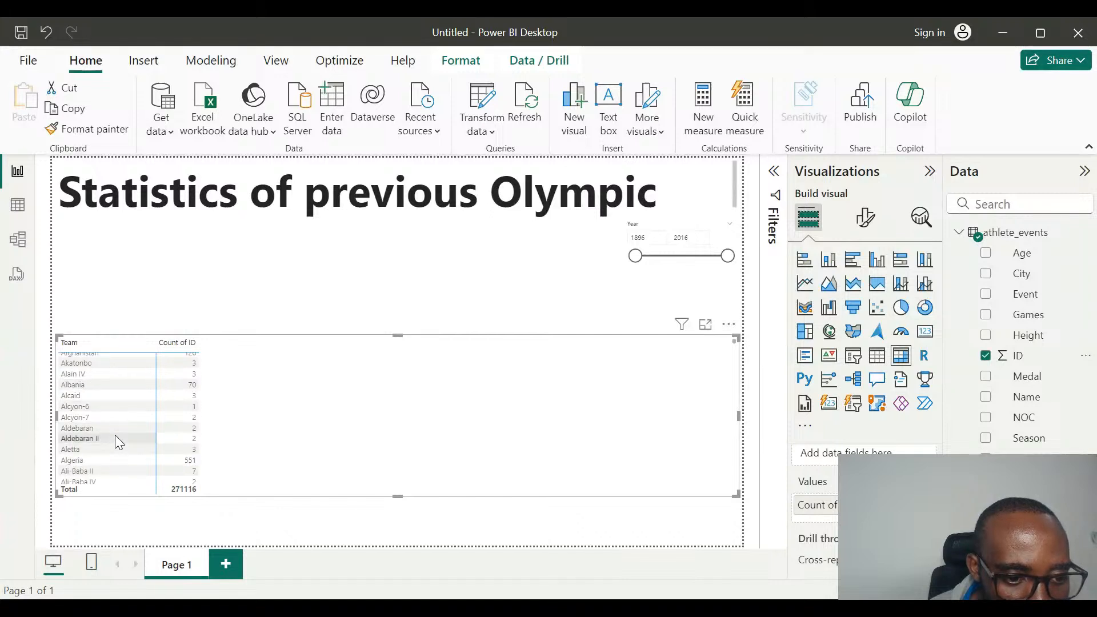
scroll(115, 443, "down", 1)
left_click(116, 437)
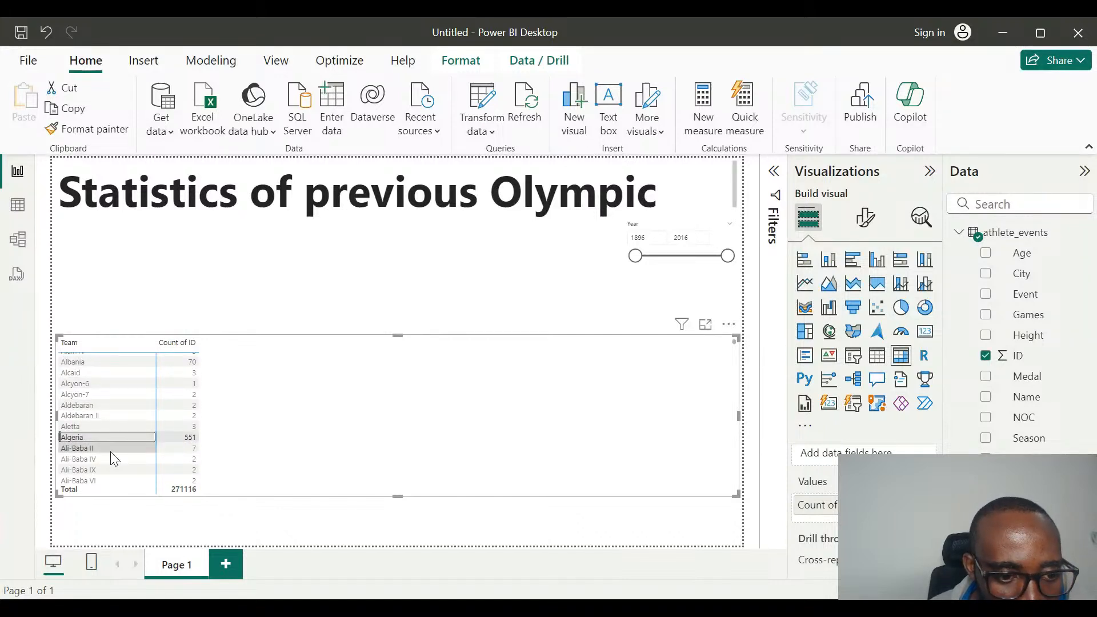
scroll(111, 455, "down", 3)
scroll(111, 455, "down", 2)
scroll(111, 455, "down", 2)
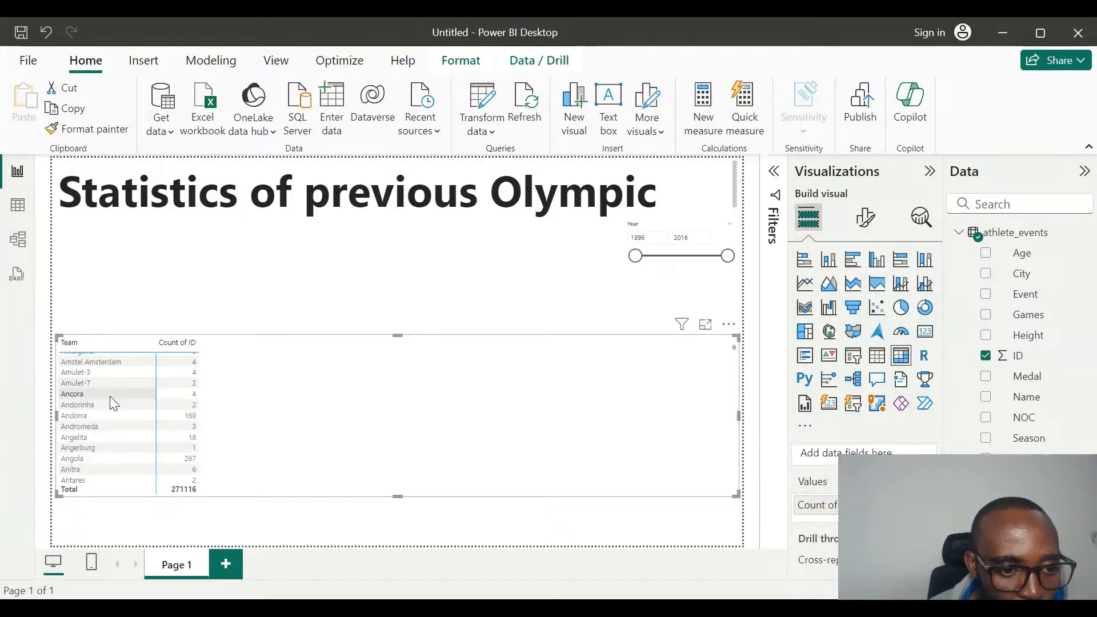
scroll(113, 403, "down", 3)
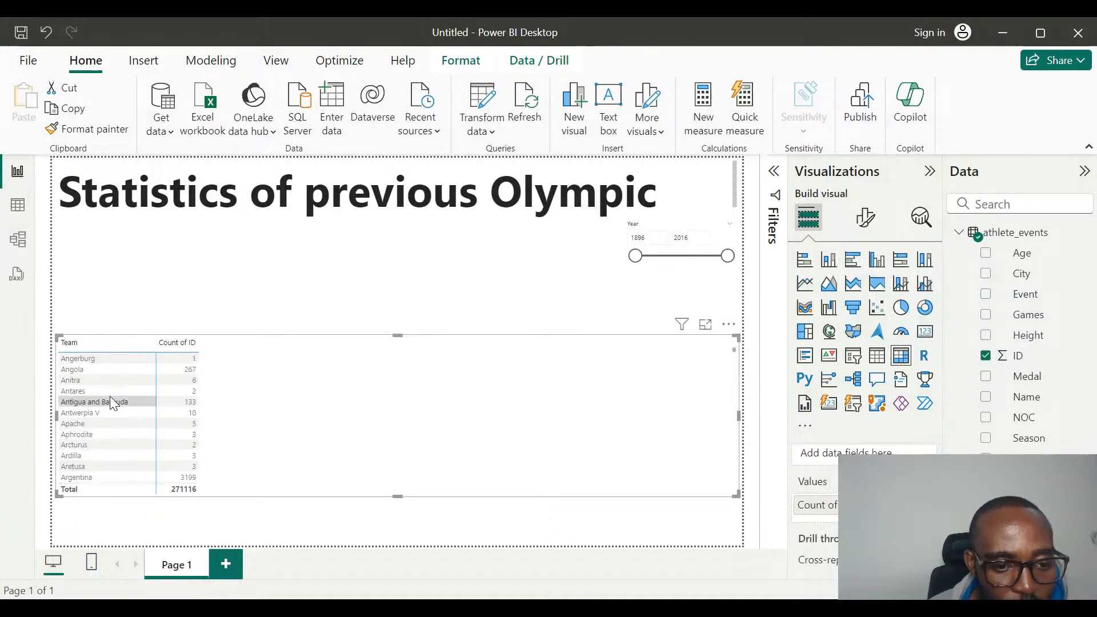
scroll(111, 400, "down", 3)
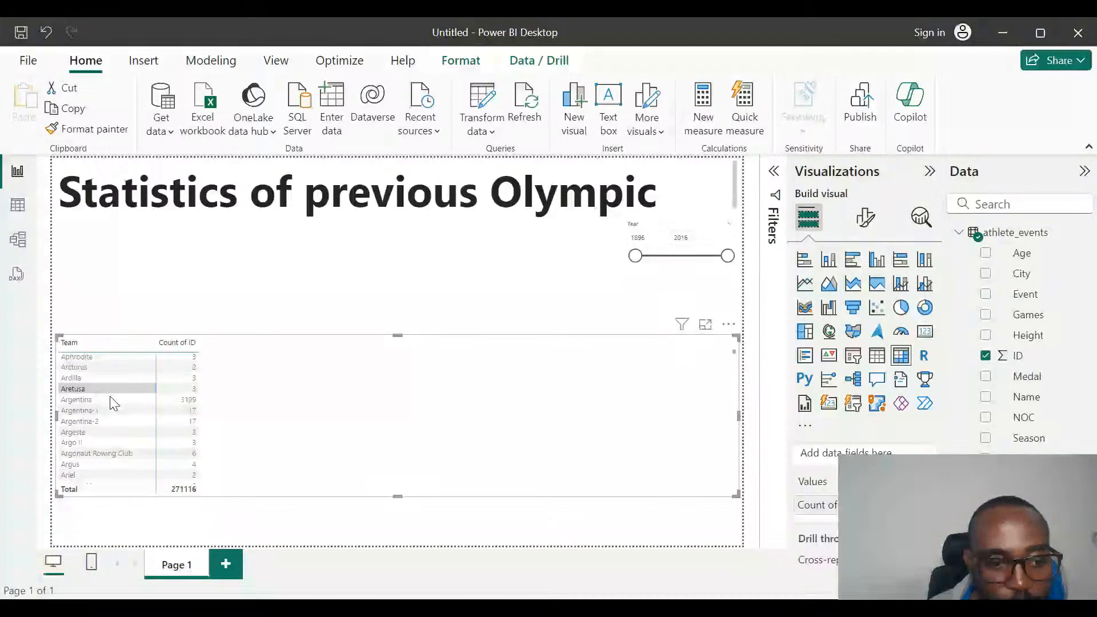
scroll(112, 400, "down", 1)
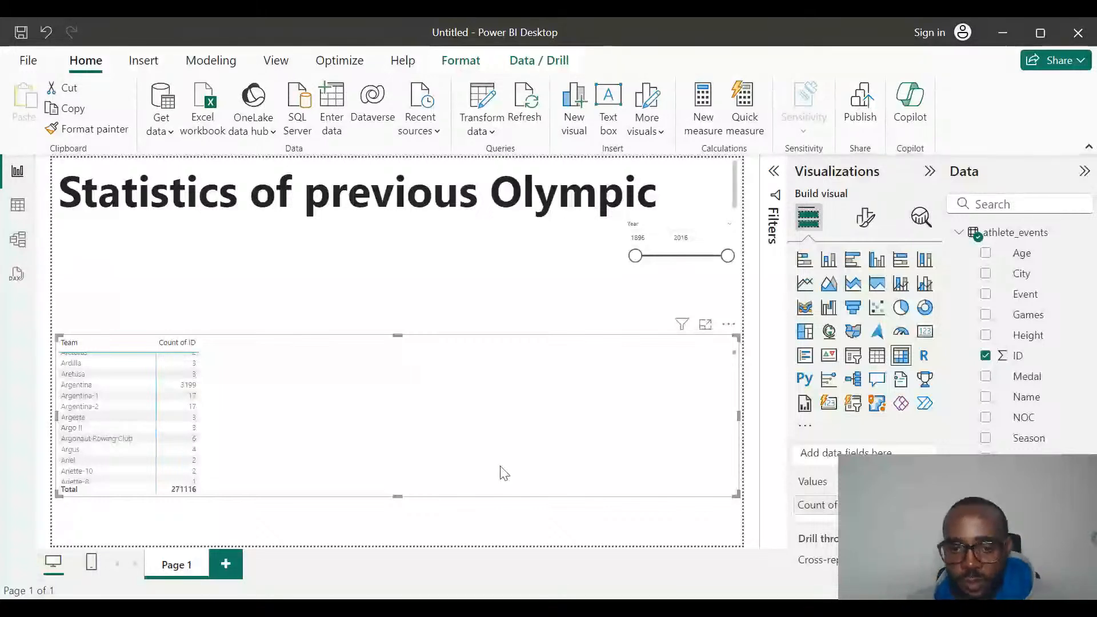
Narrow the matrix visual so its width fits closely around the Team and Count of ID columns.
left_click(743, 426)
left_click(263, 407)
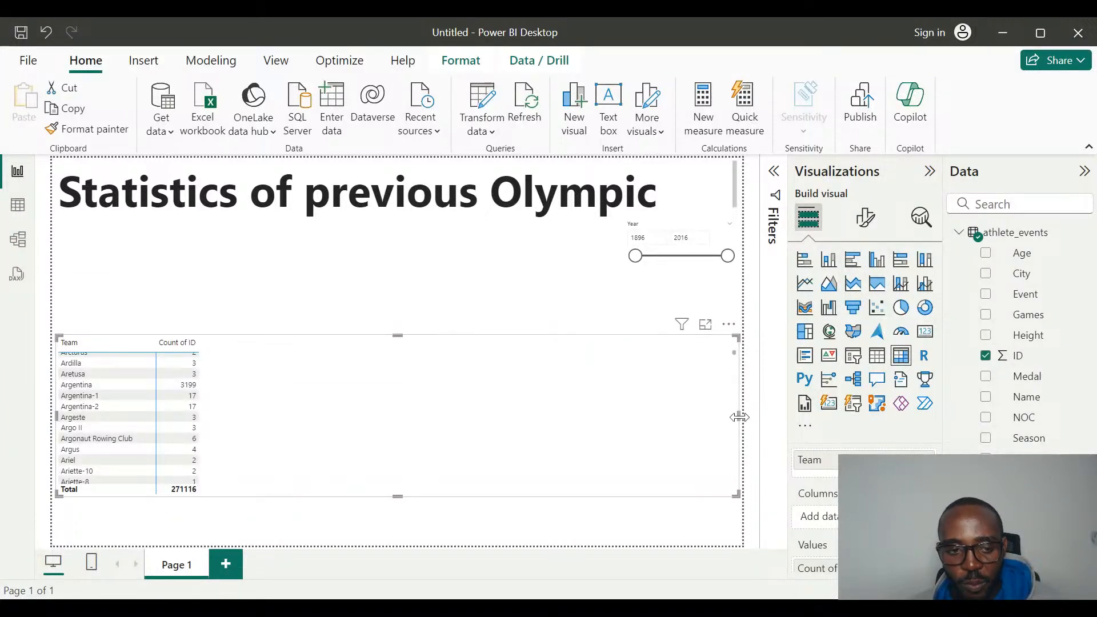
left_click_drag(740, 417, 227, 437)
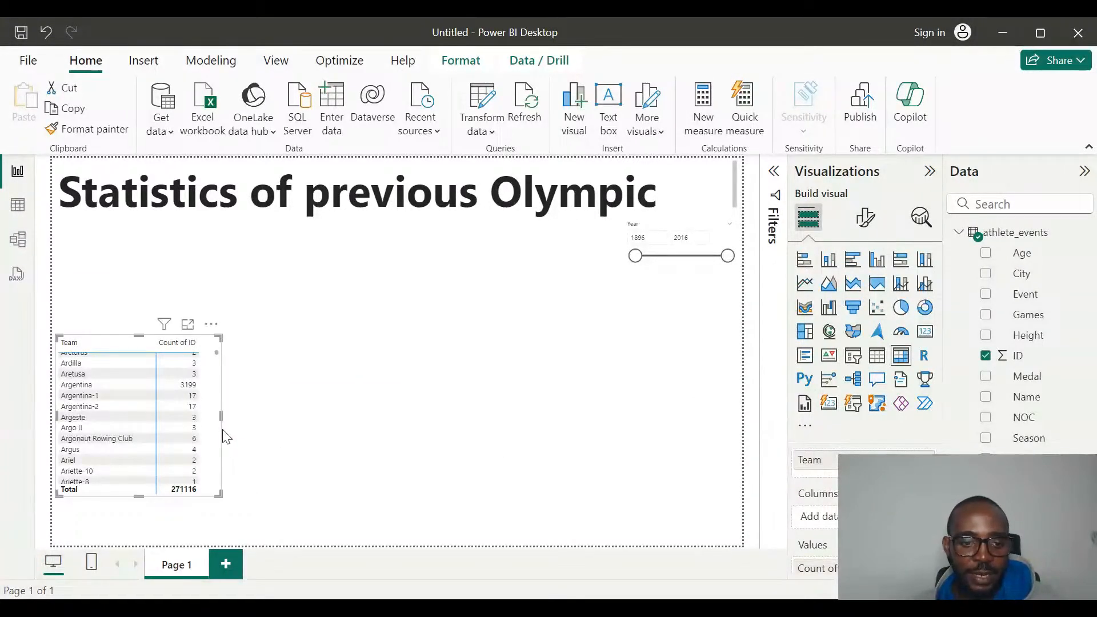
Try sorting the matrix by Count of ID in both directions and by Team, and remove the matrix.
left_click(172, 347)
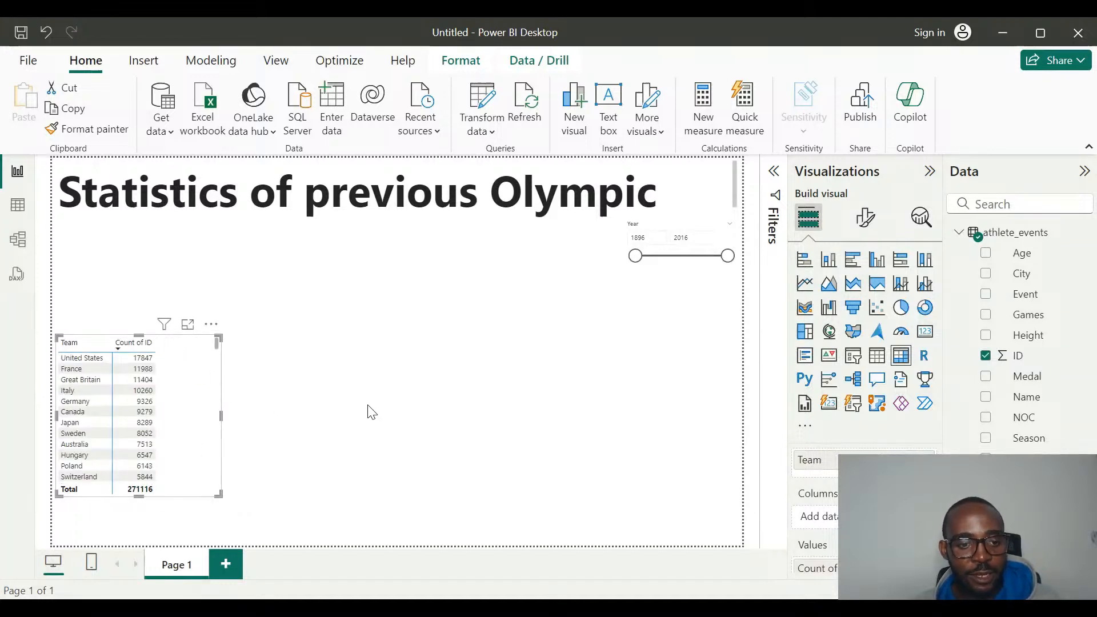
left_click(145, 344)
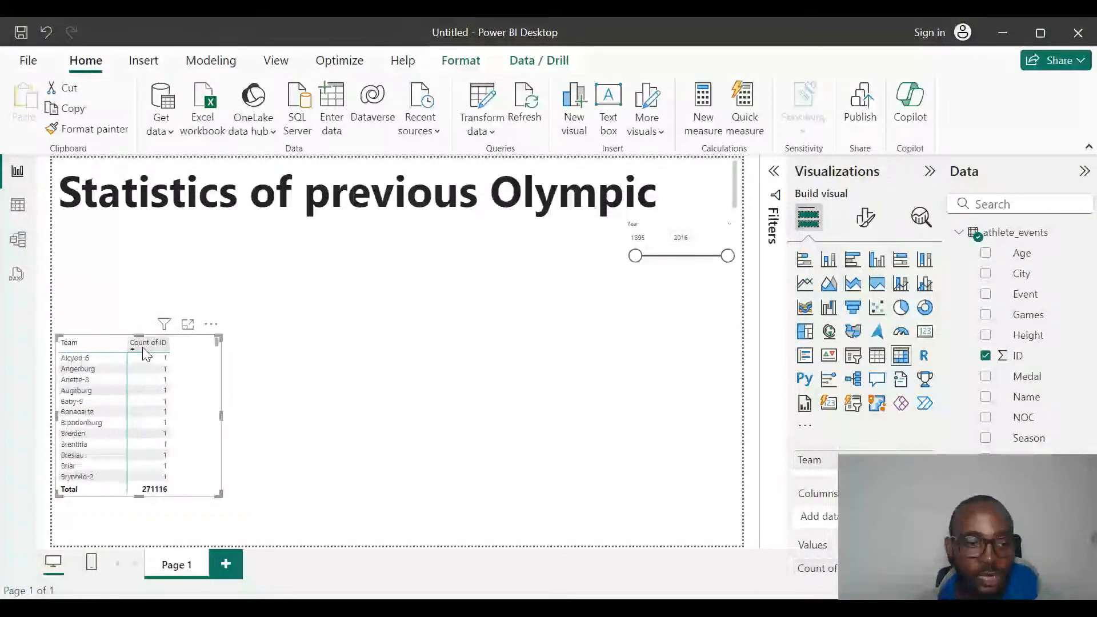
left_click(89, 345)
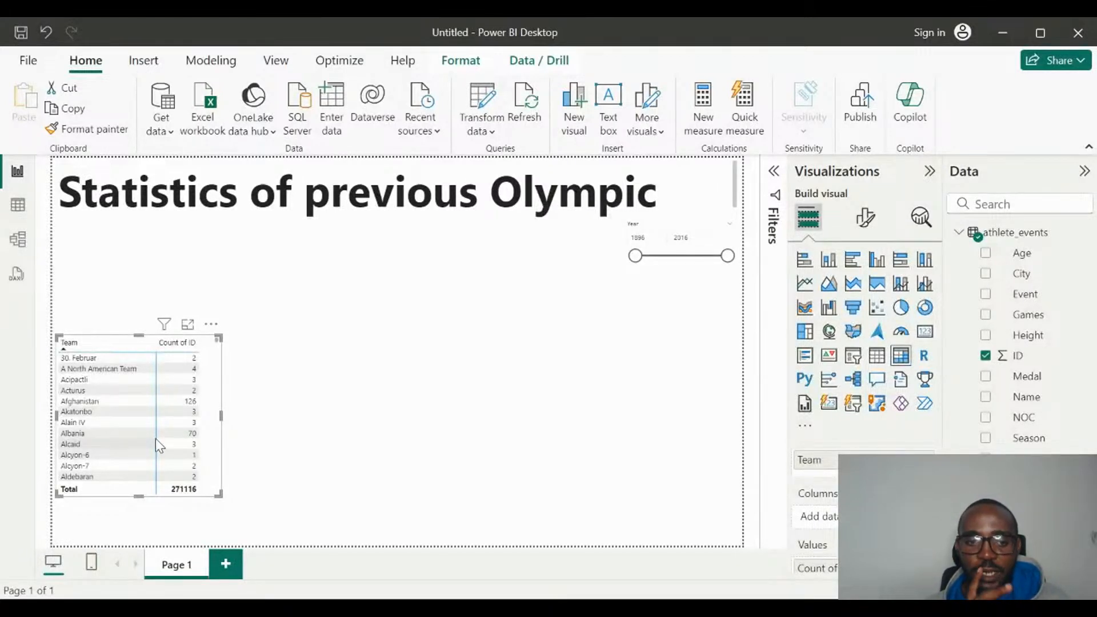
left_click(211, 325)
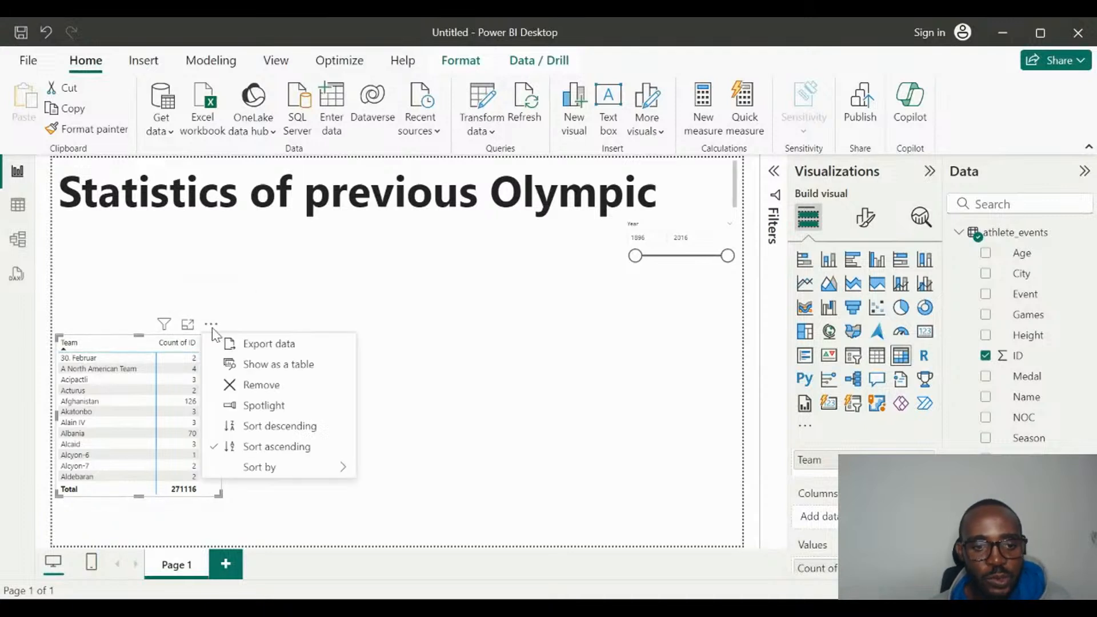
left_click(262, 386)
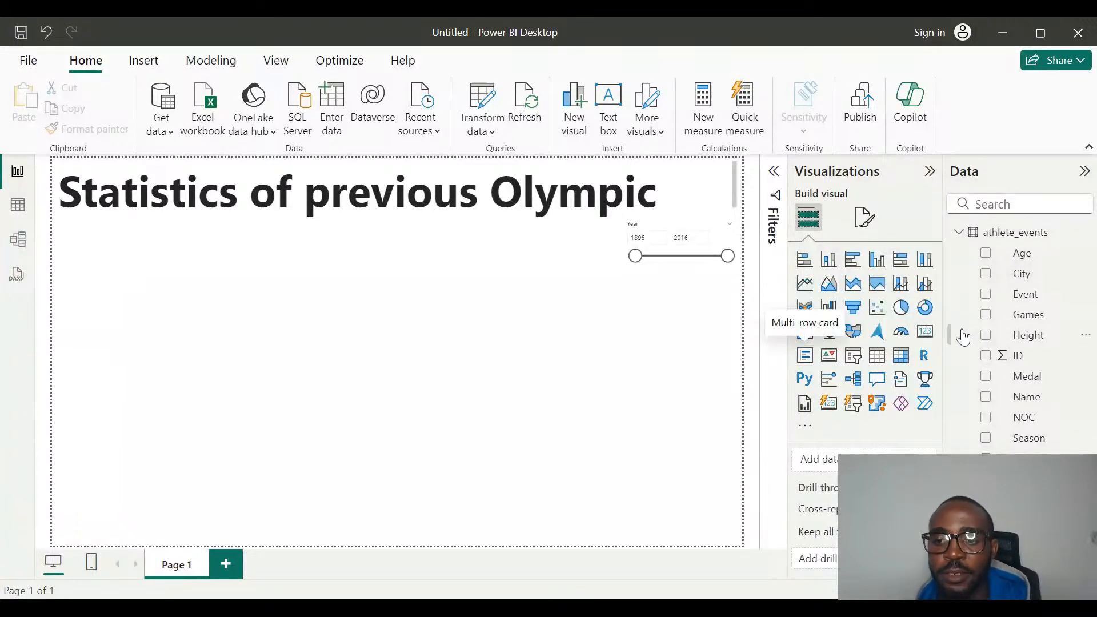
Insert a card visual that shows the count of ID from athlete_events.
left_click(926, 332)
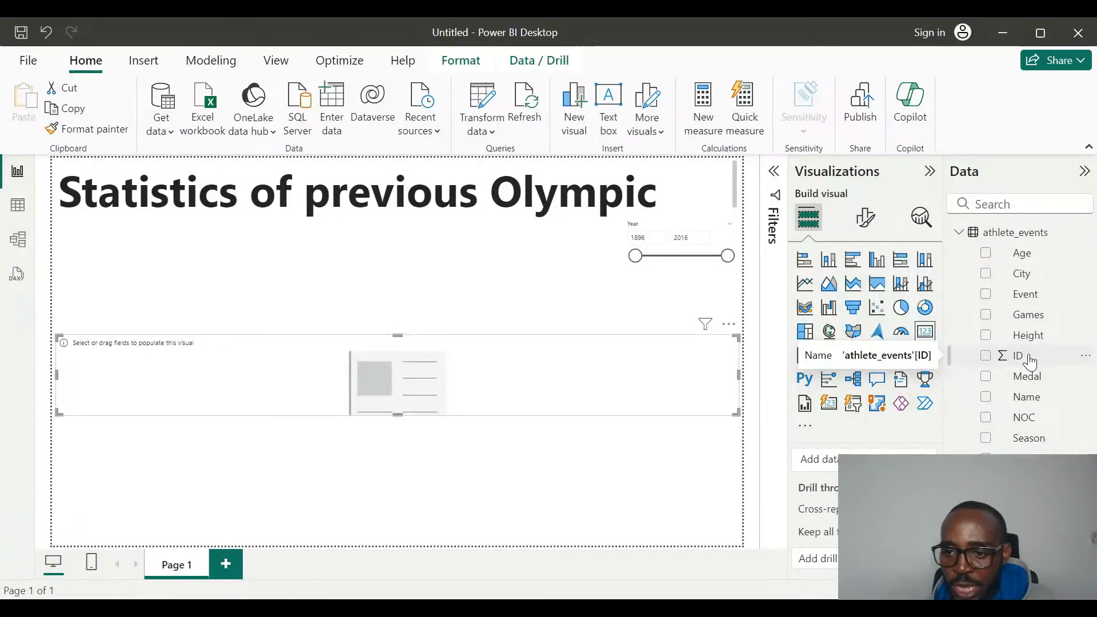
left_click_drag(1029, 357, 817, 481)
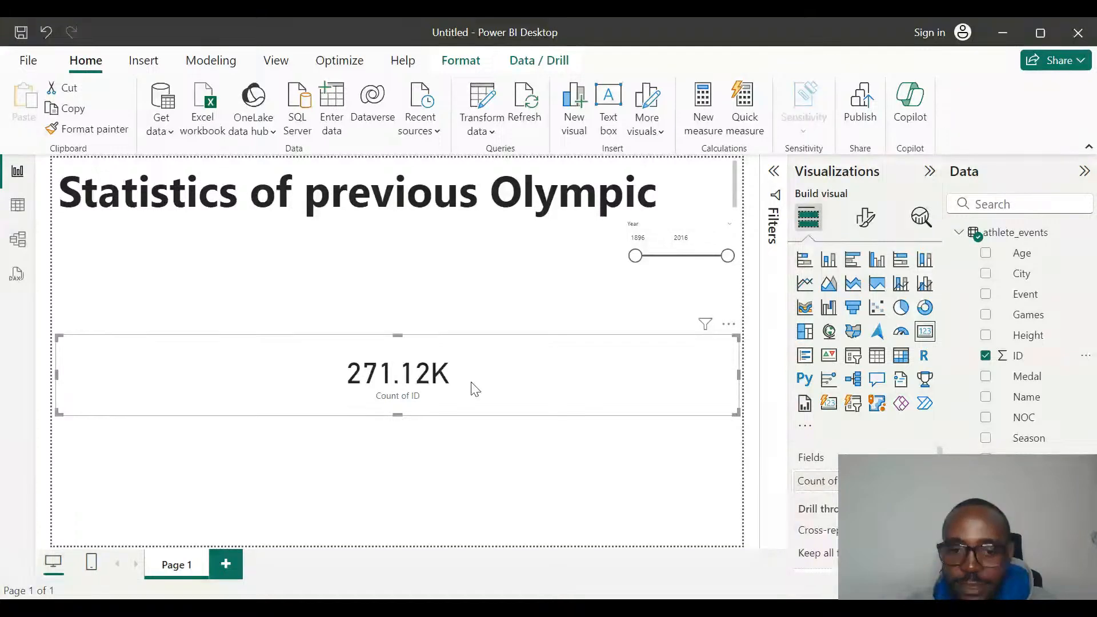
Shrink the card to about 435 wide by 181 high and place it directly below the title at the page's left edge.
left_click_drag(737, 414, 290, 432)
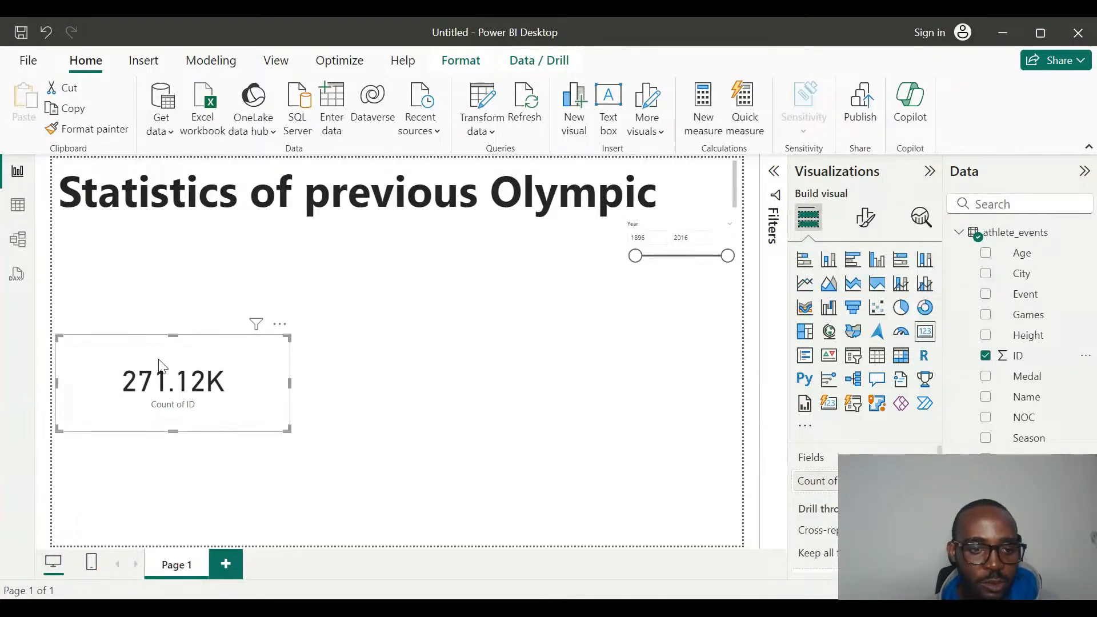
left_click_drag(141, 348, 137, 239)
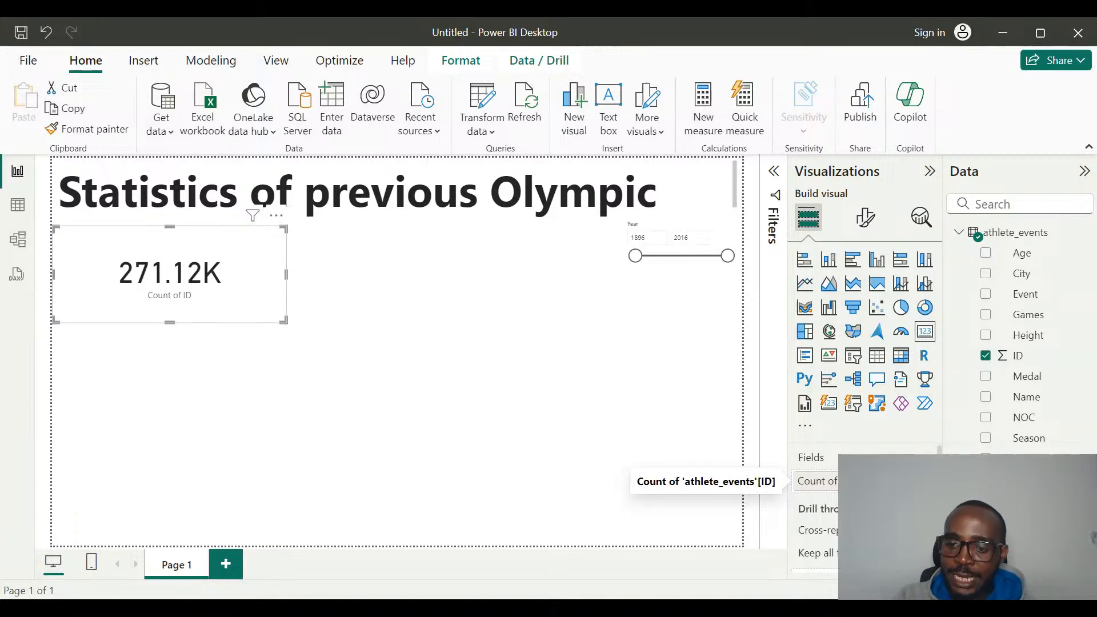
Rename the card's Count of ID field to Athletes for this visual only and deselect the card.
scroll(817, 482, "down", 1)
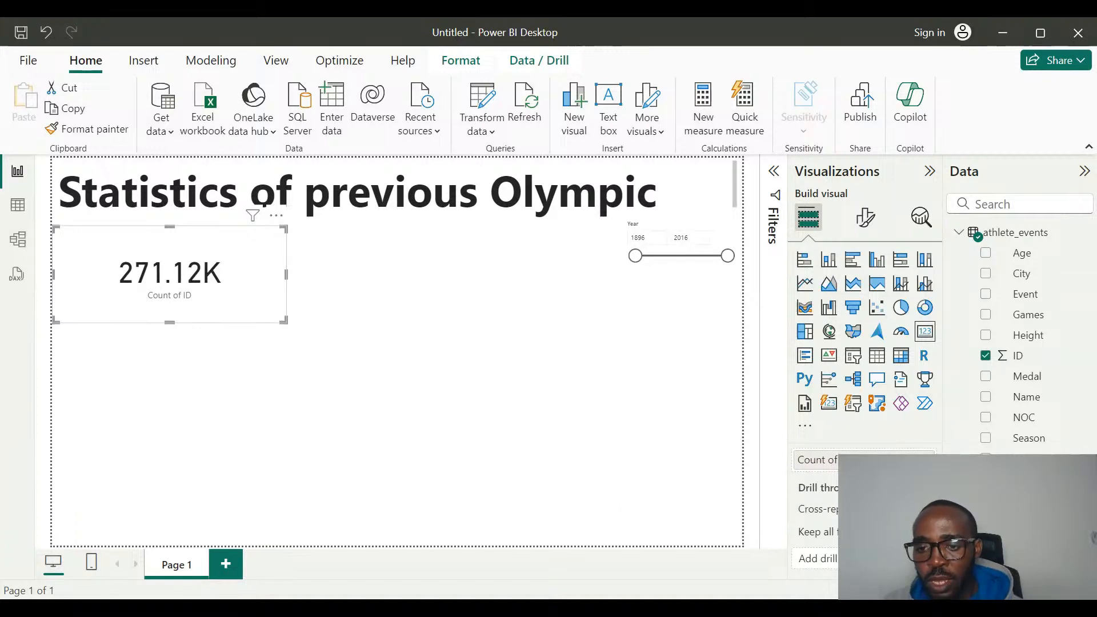
scroll(817, 474, "up", 1)
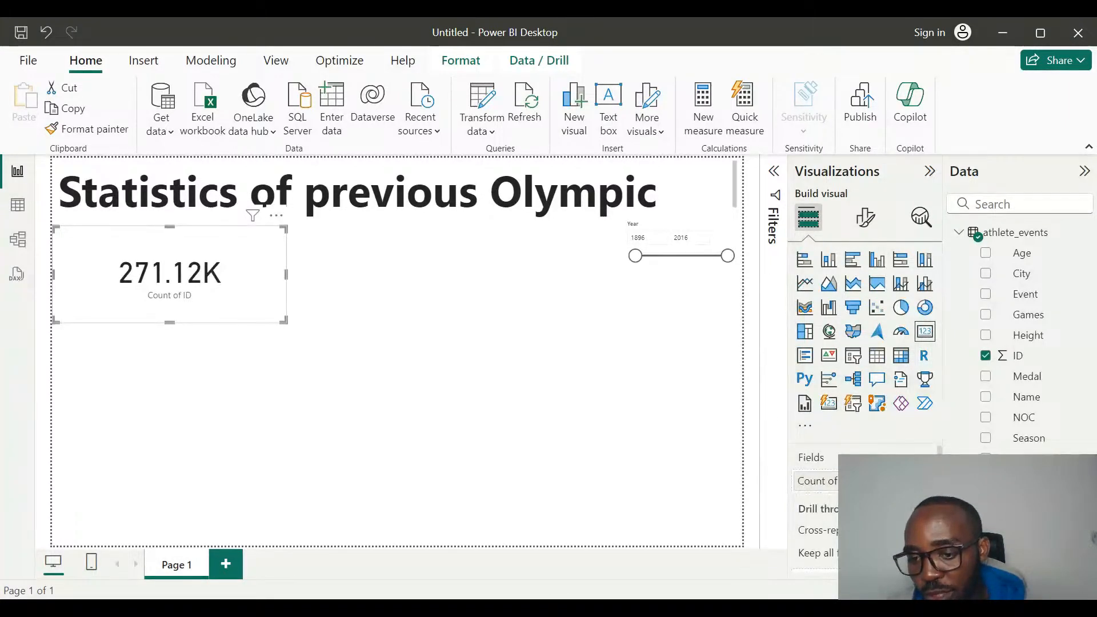
left_click(914, 481)
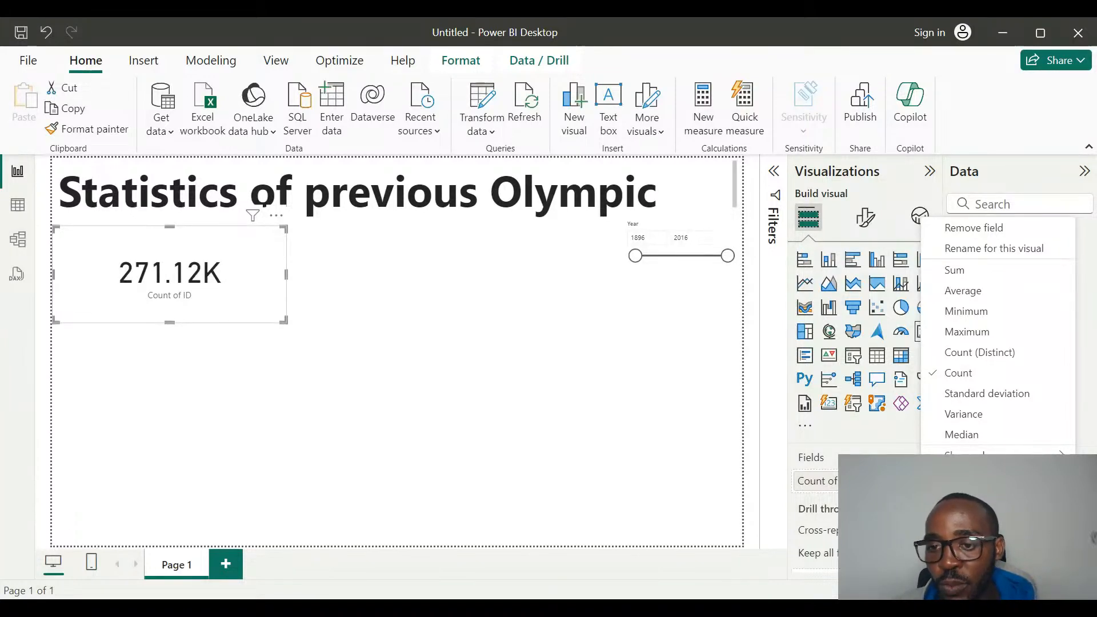
left_click(955, 251)
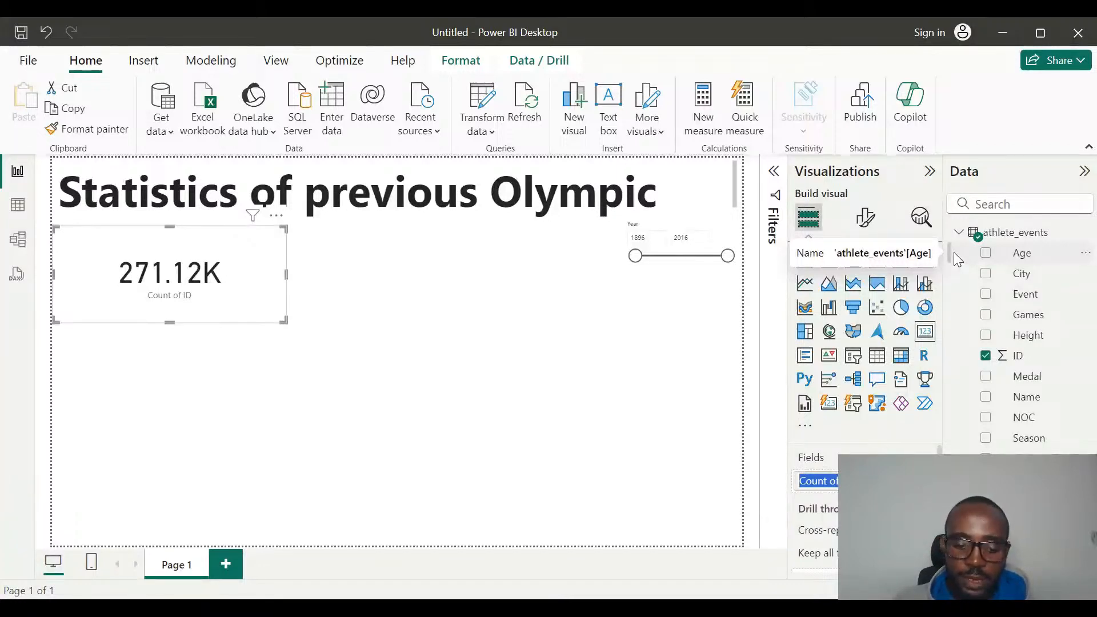
type("Ath")
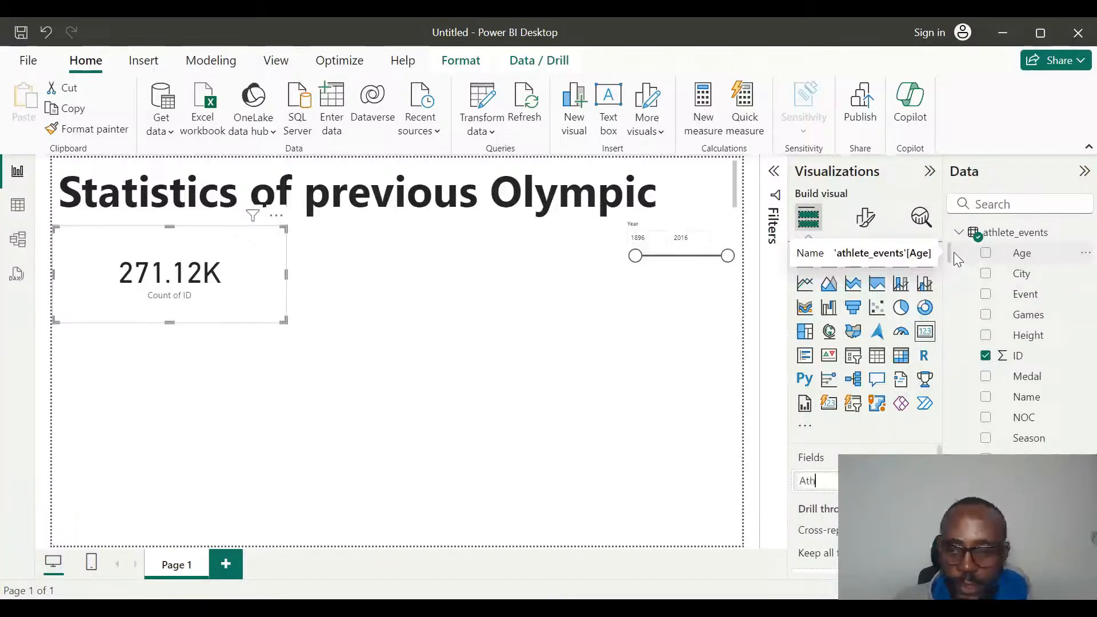
type("le")
type("tes")
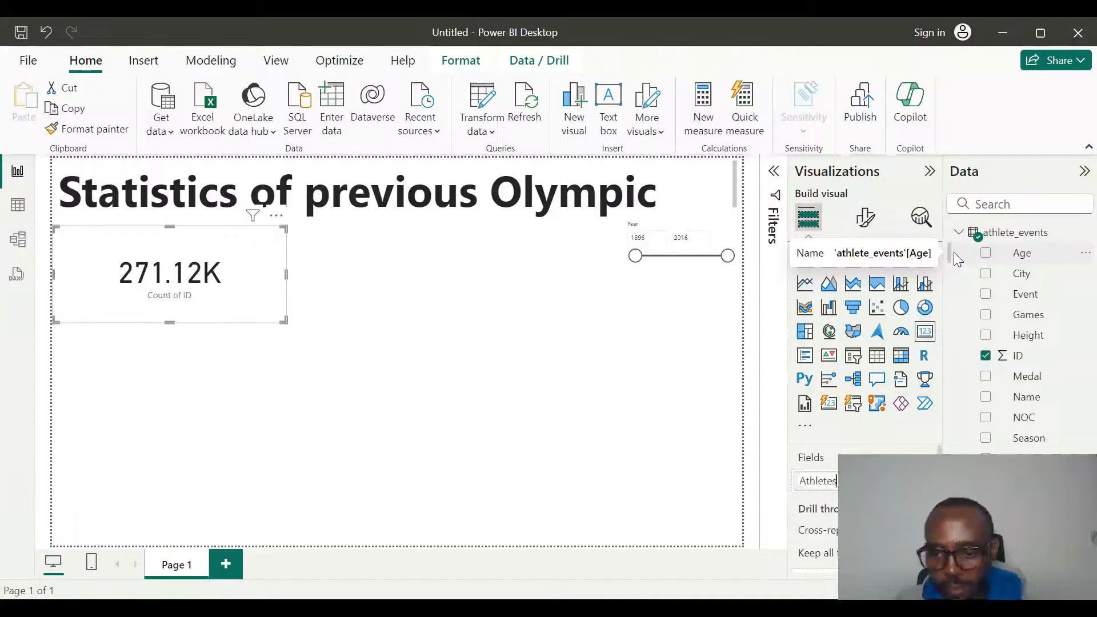
key("Return")
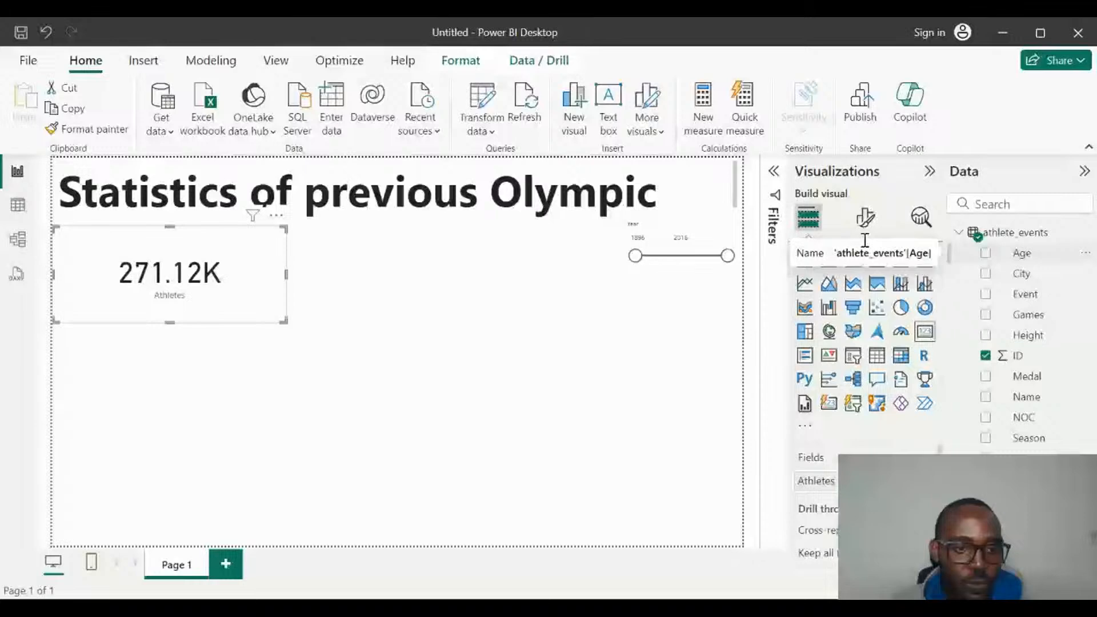
left_click(419, 271)
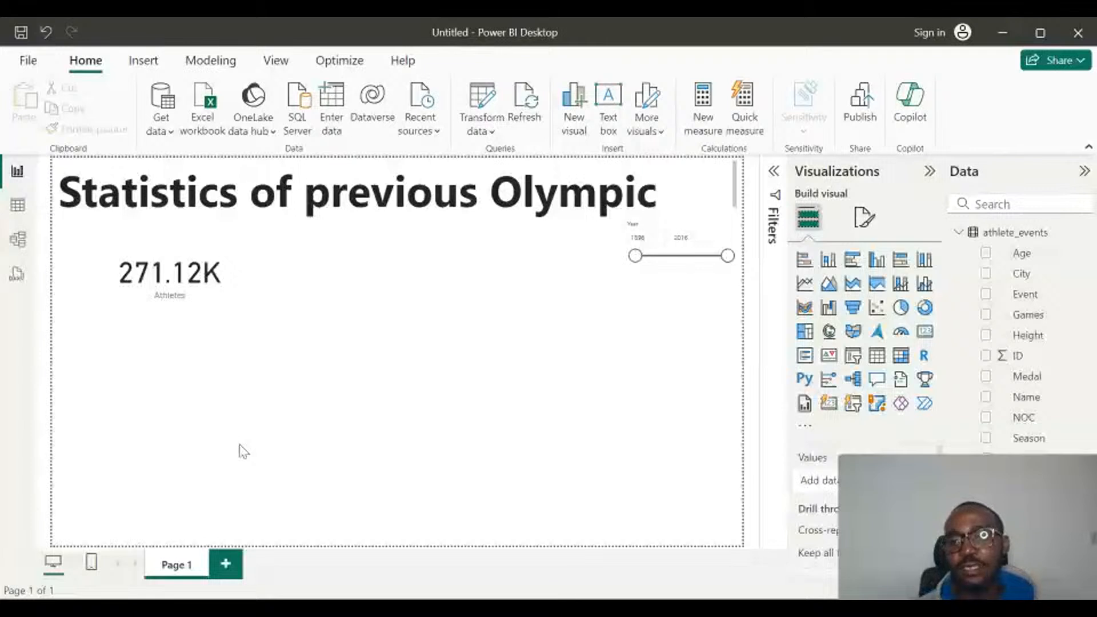
Make the callout value of the Athletes card bold.
left_click(208, 303)
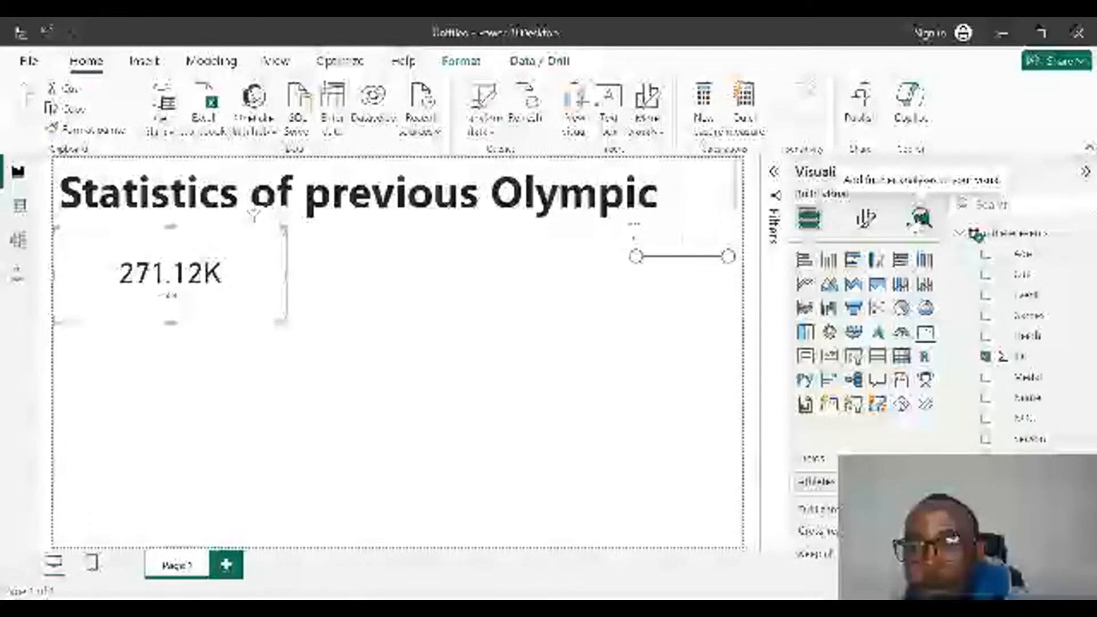
left_click(864, 220)
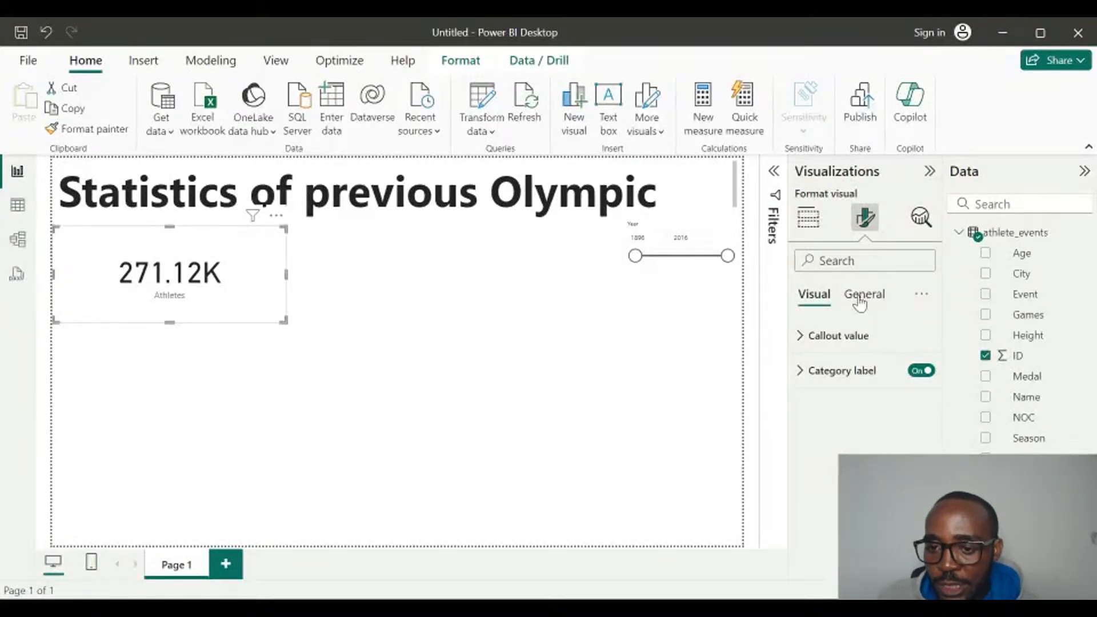
left_click(803, 338)
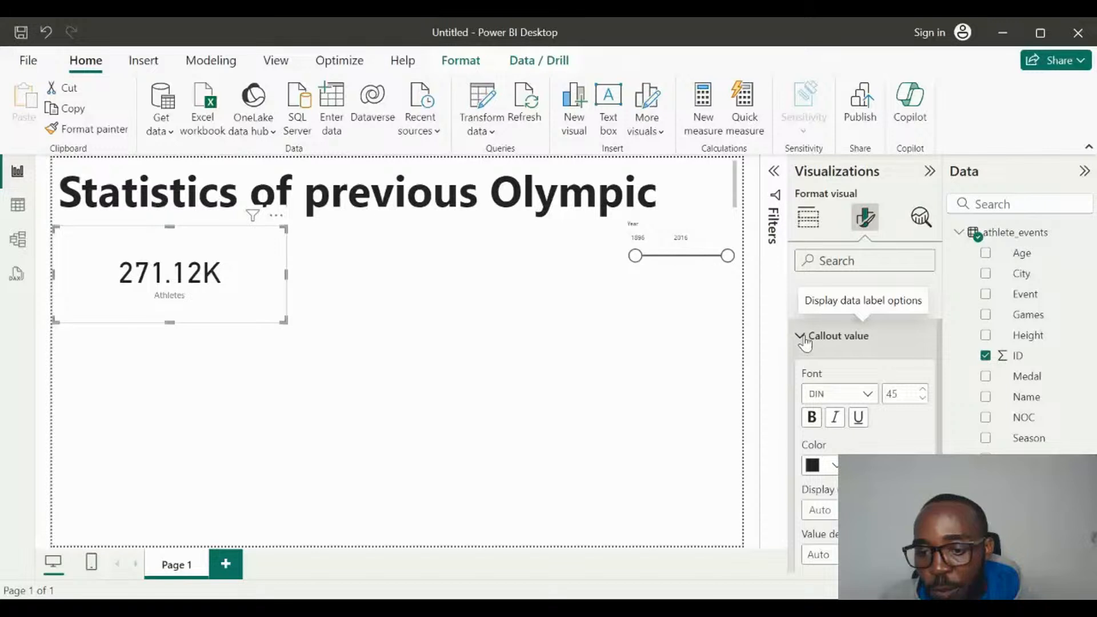
scroll(863, 421, "down", 1)
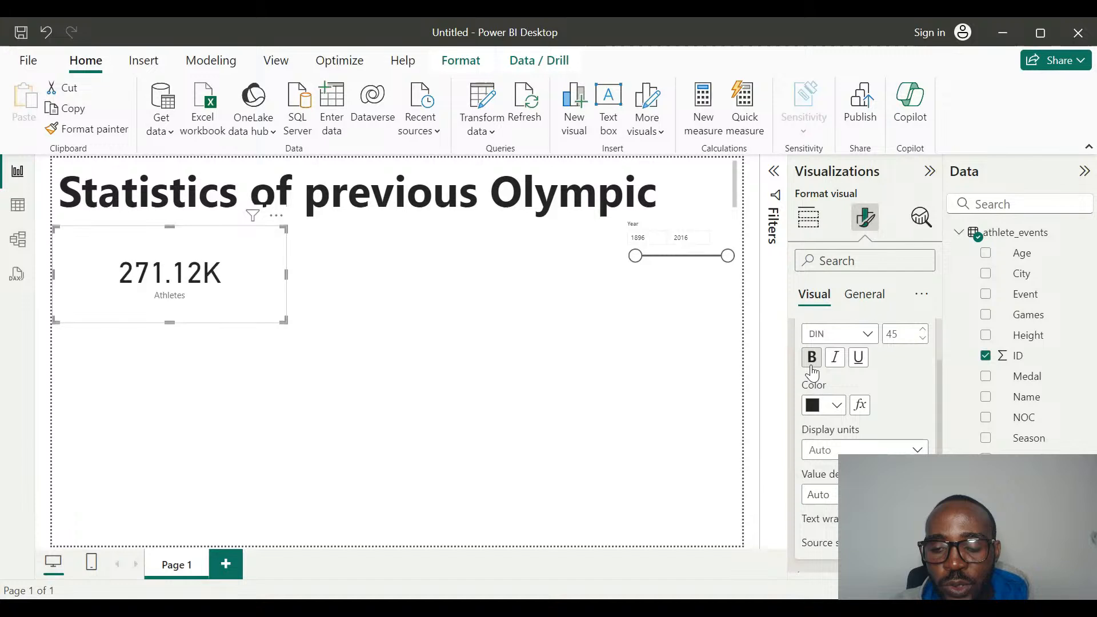
scroll(817, 371, "up", 1)
scroll(824, 375, "up", 1)
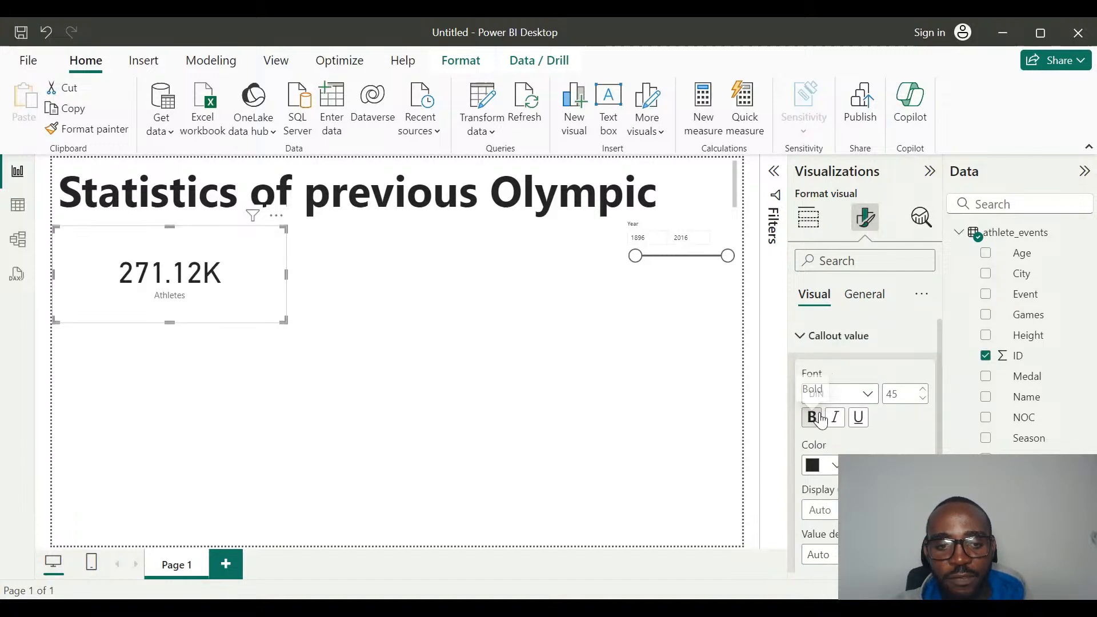
left_click(821, 421)
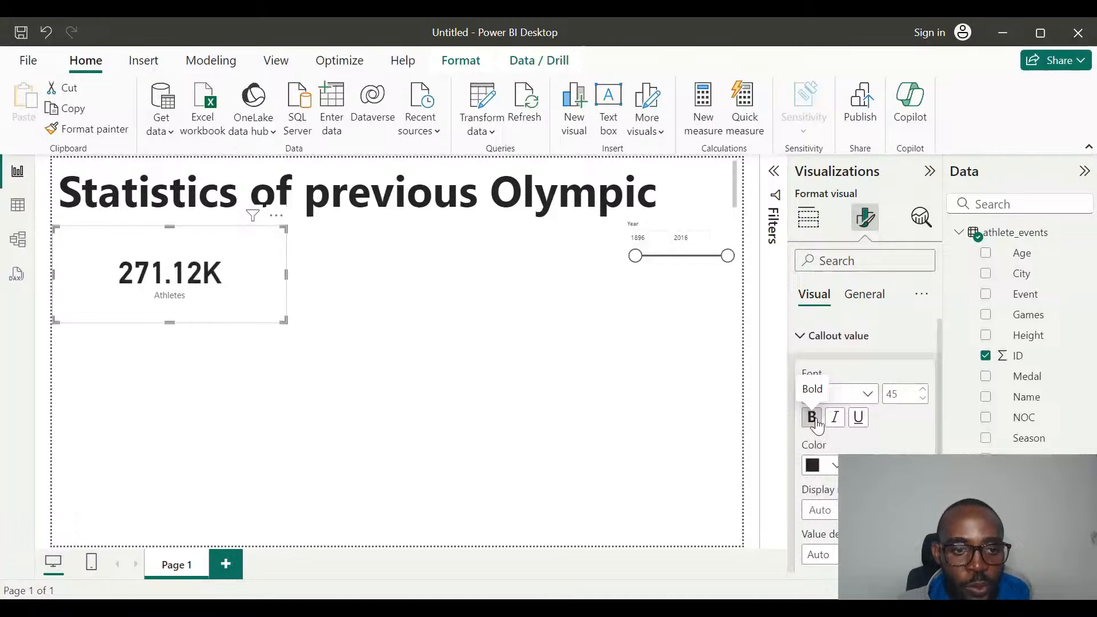
left_click(818, 424)
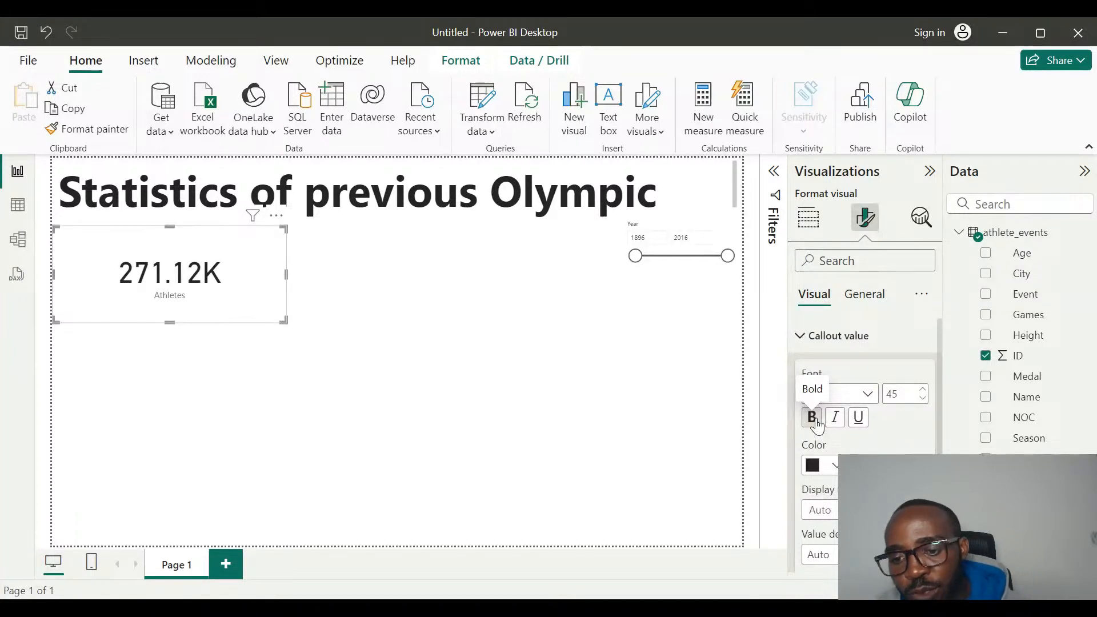
left_click(818, 424)
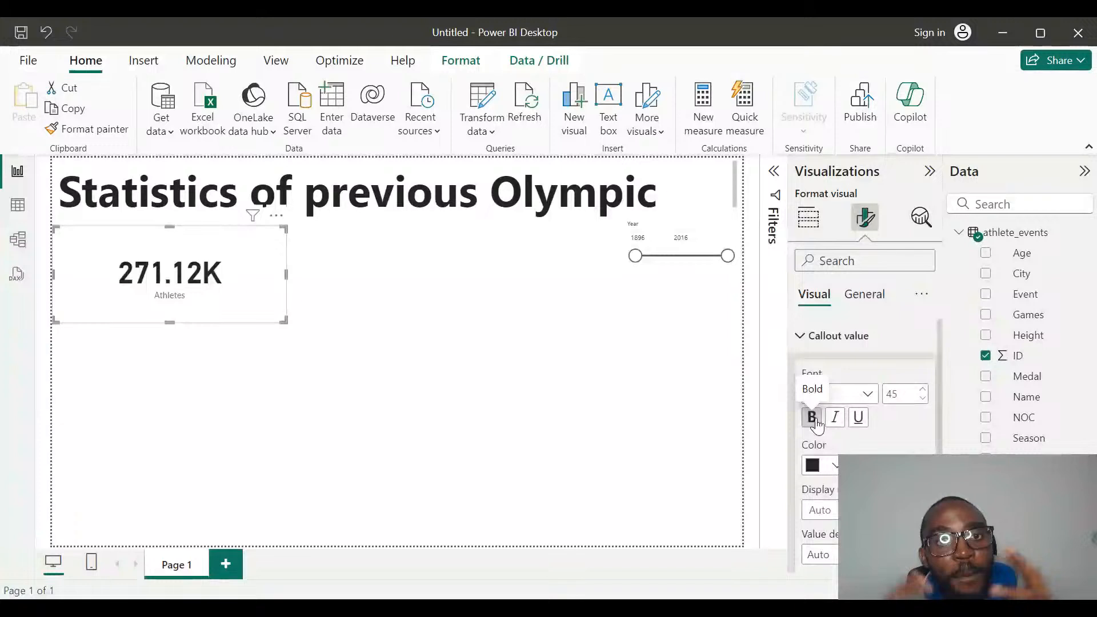
left_click(804, 350)
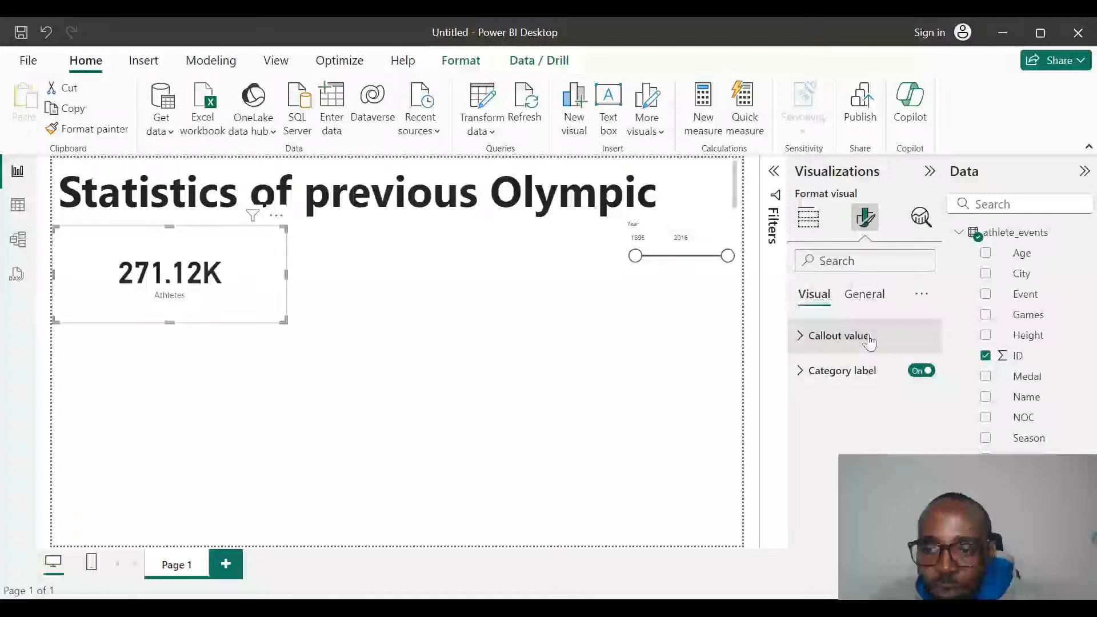
Examine the Athletes card's general formatting options for size, position, padding, advanced options and title.
left_click(865, 302)
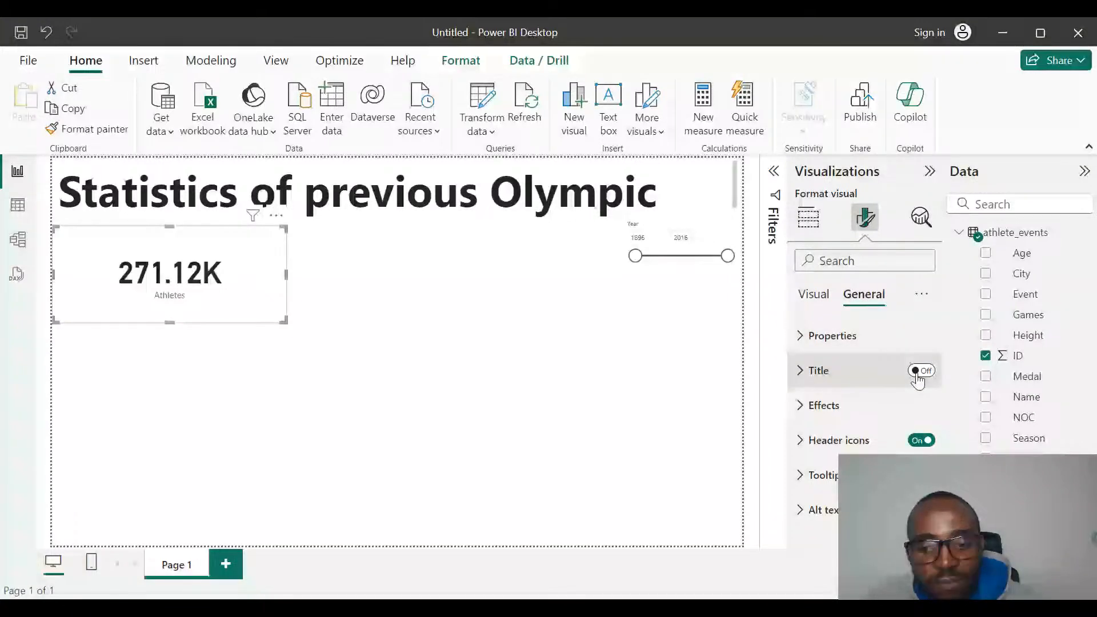
left_click(802, 342)
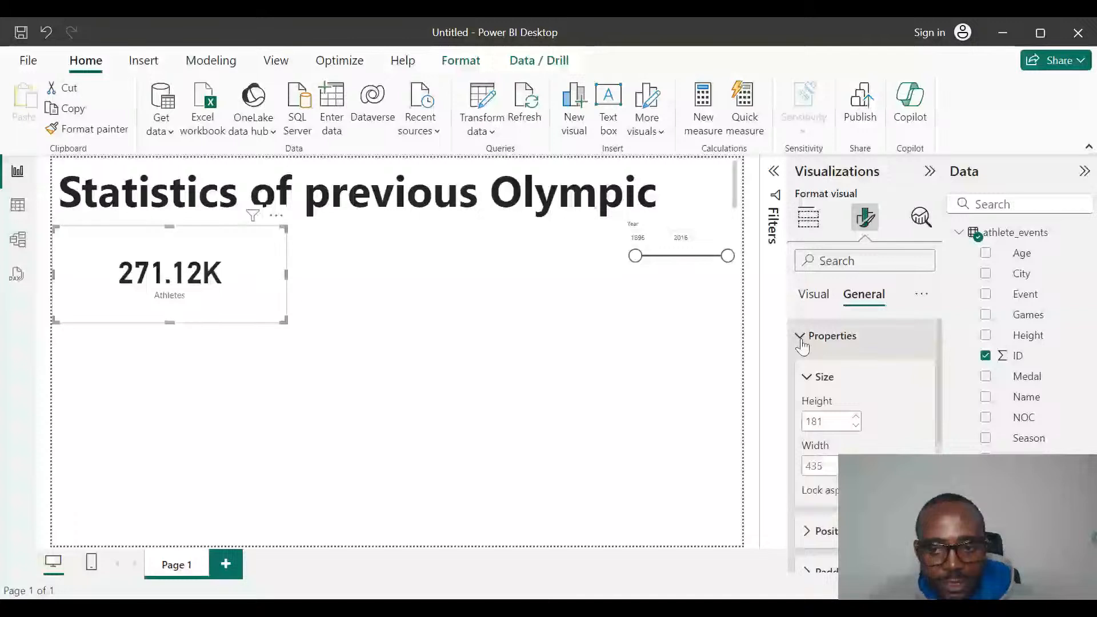
scroll(877, 401, "down", 1)
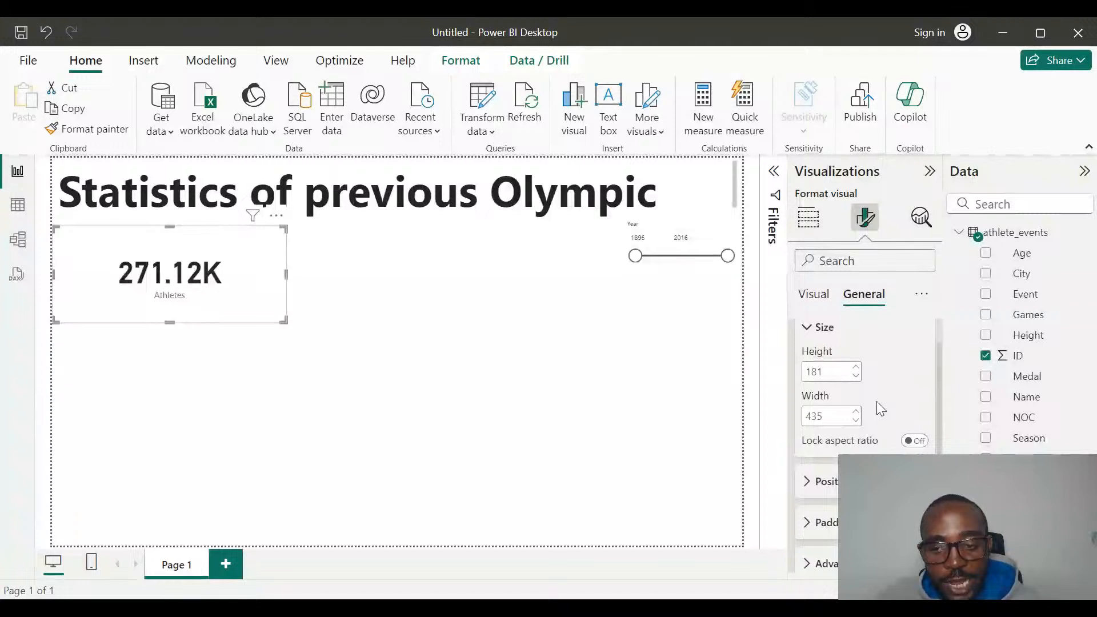
scroll(877, 401, "down", 1)
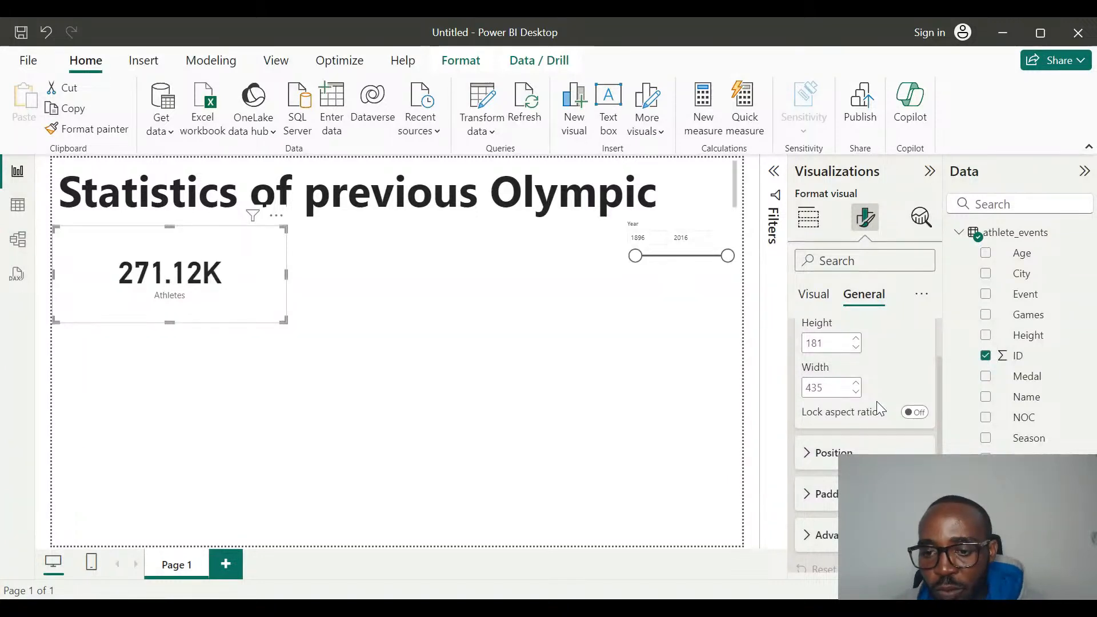
scroll(877, 401, "down", 2)
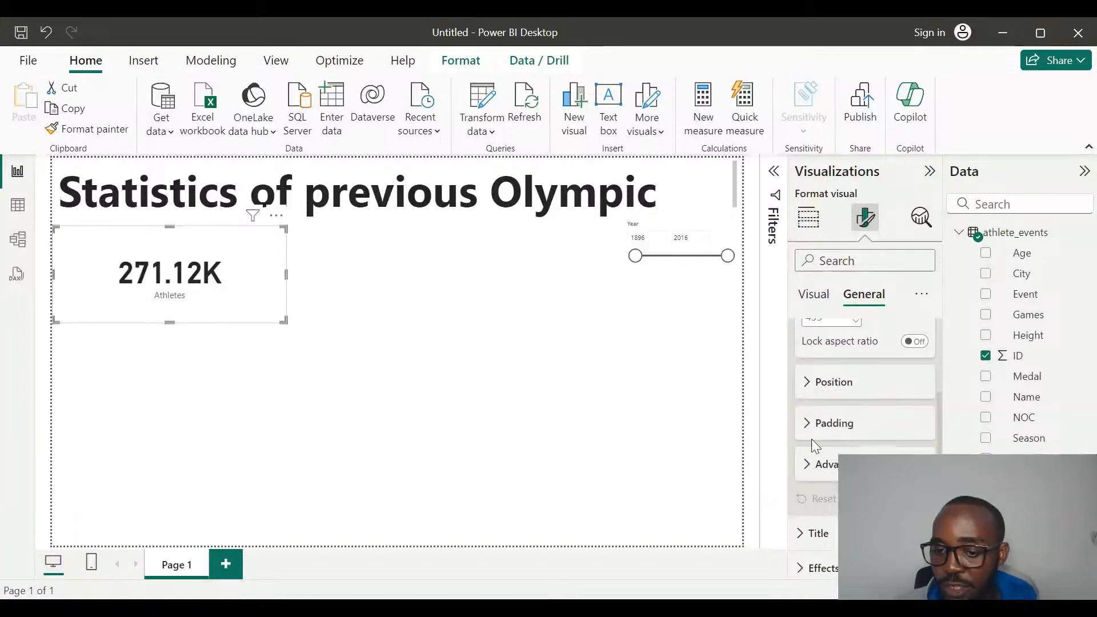
left_click(805, 472)
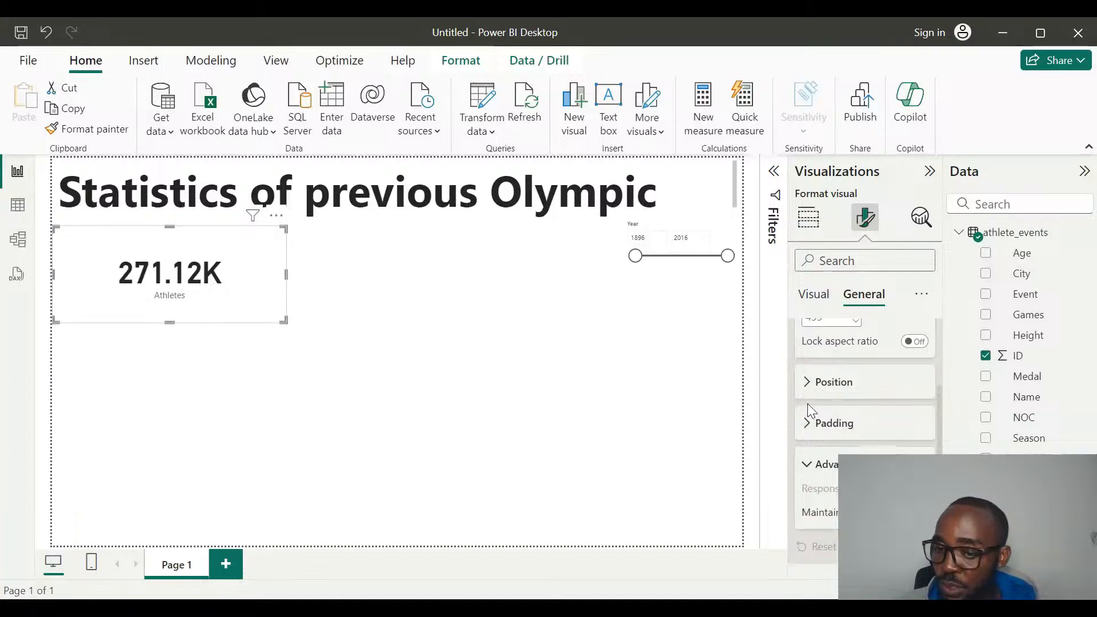
left_click(808, 389)
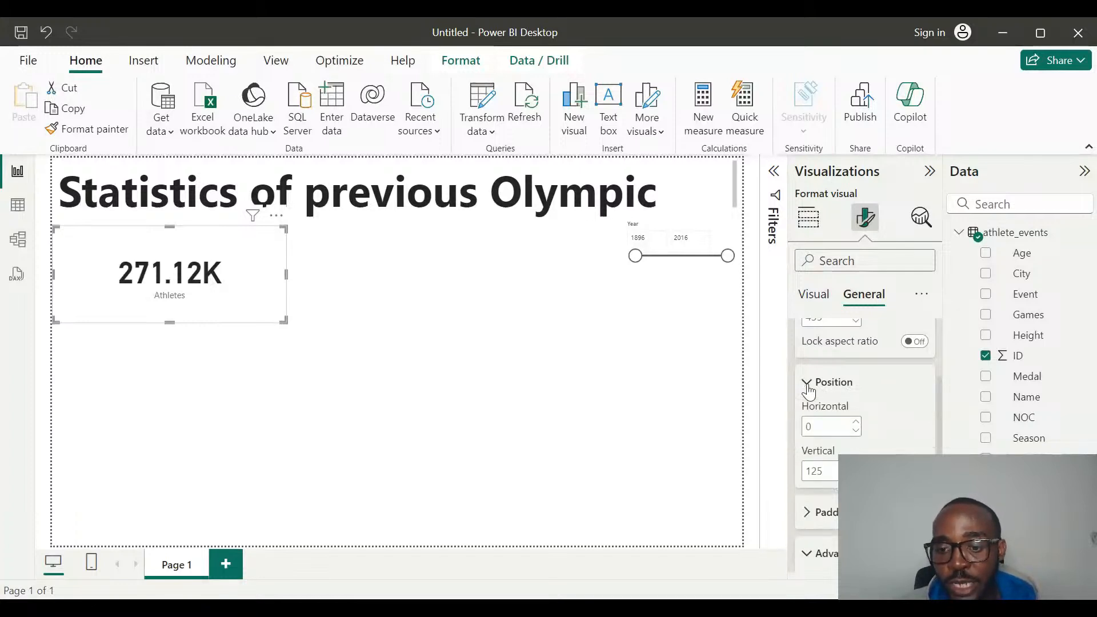
left_click(808, 388)
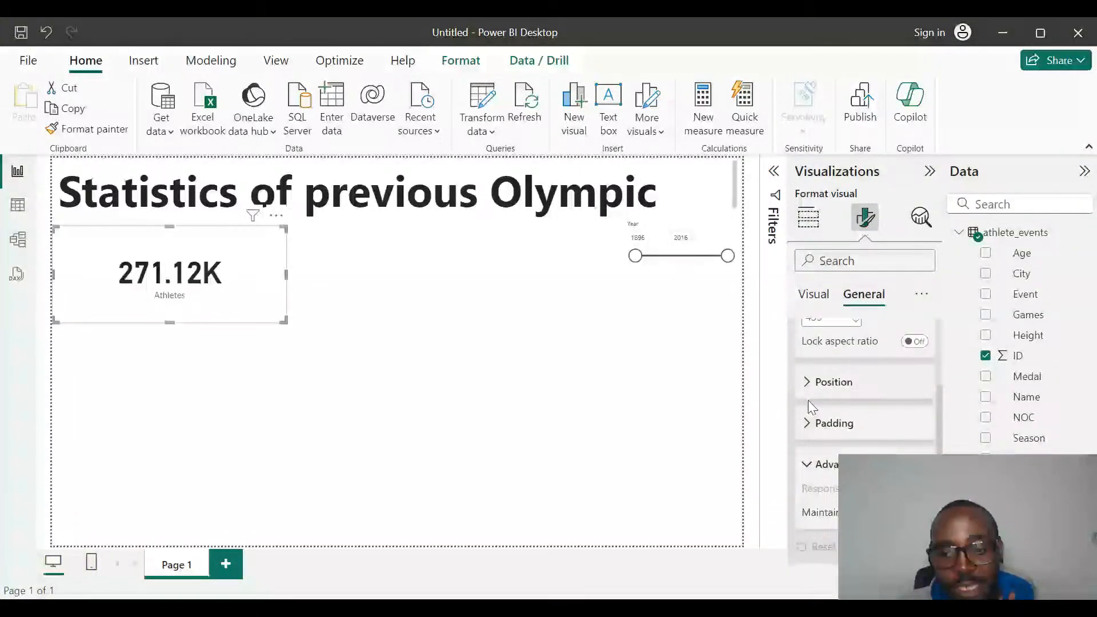
left_click(807, 424)
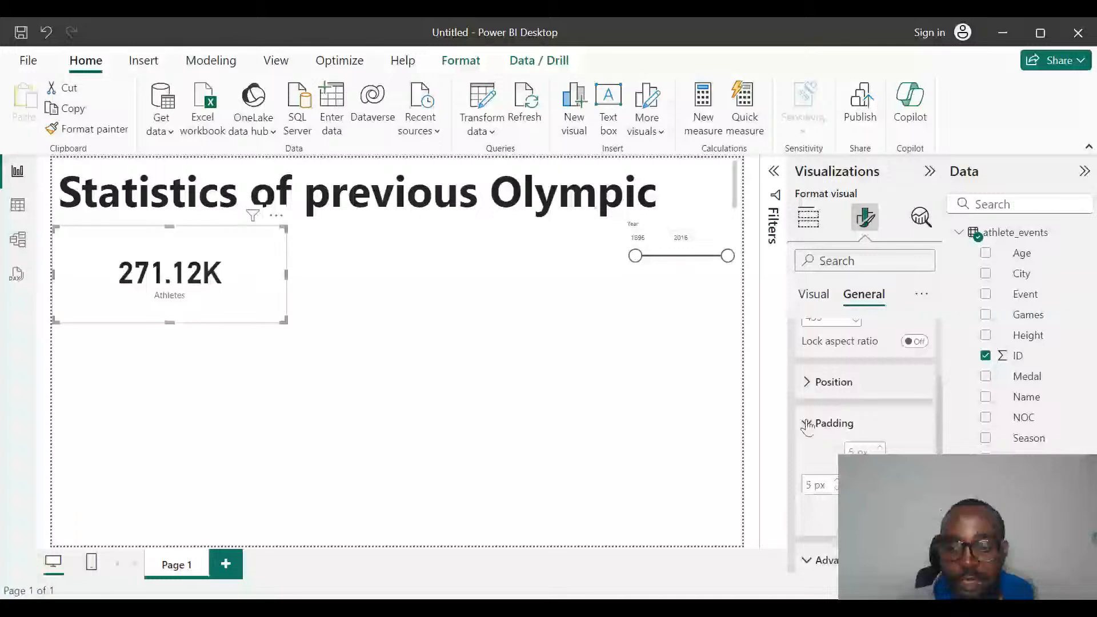
left_click(808, 424)
scroll(840, 406, "up", 3)
scroll(823, 394, "up", 1)
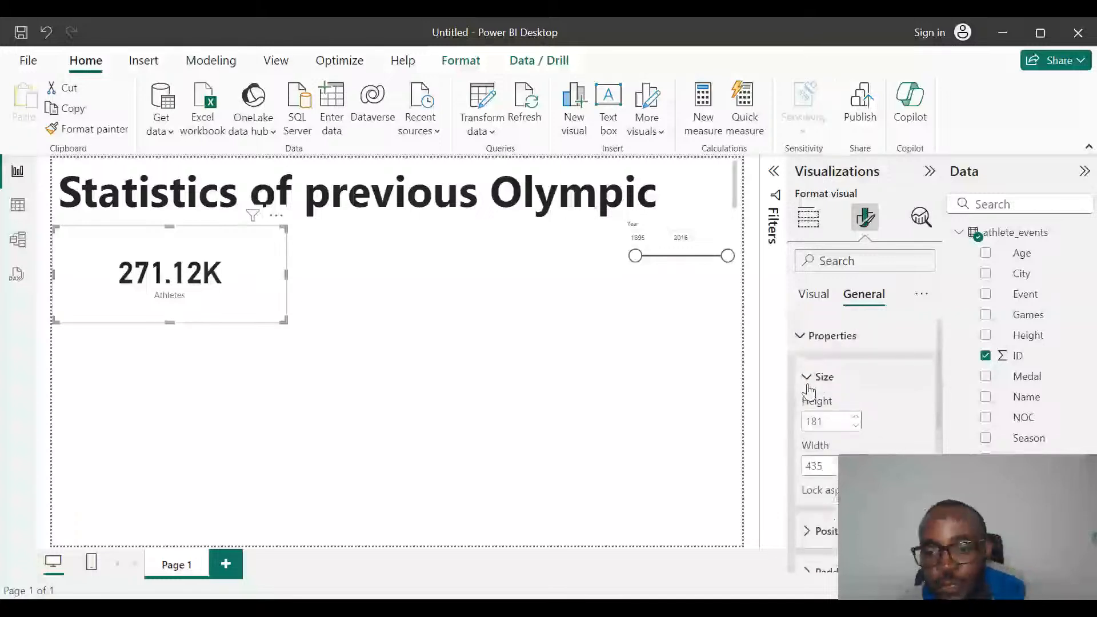
left_click(808, 384)
scroll(836, 471, "down", 5)
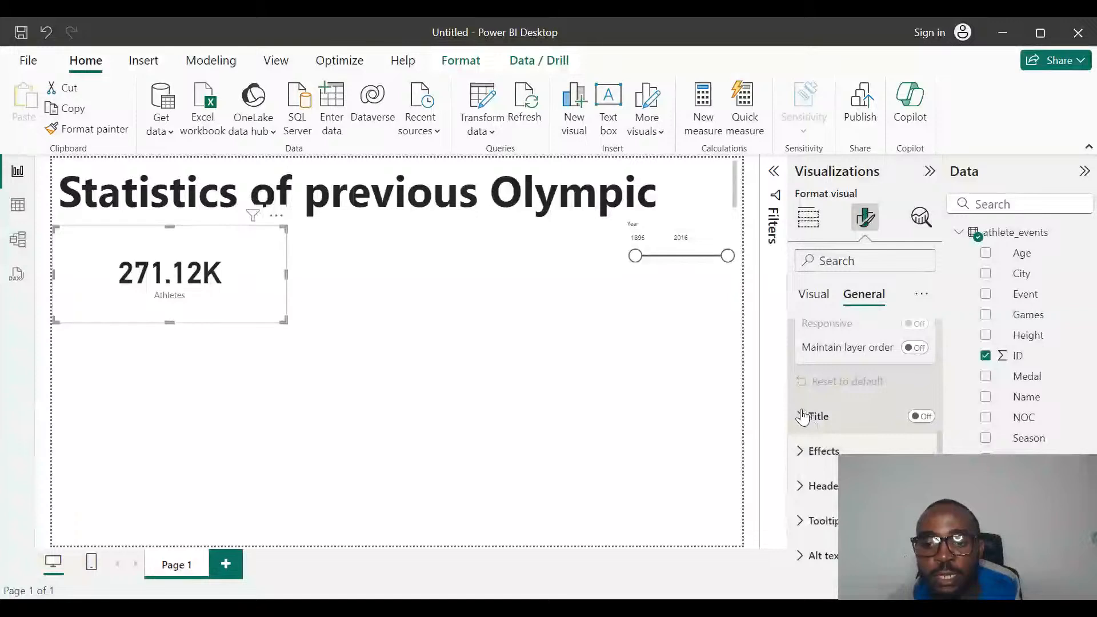
left_click(799, 420)
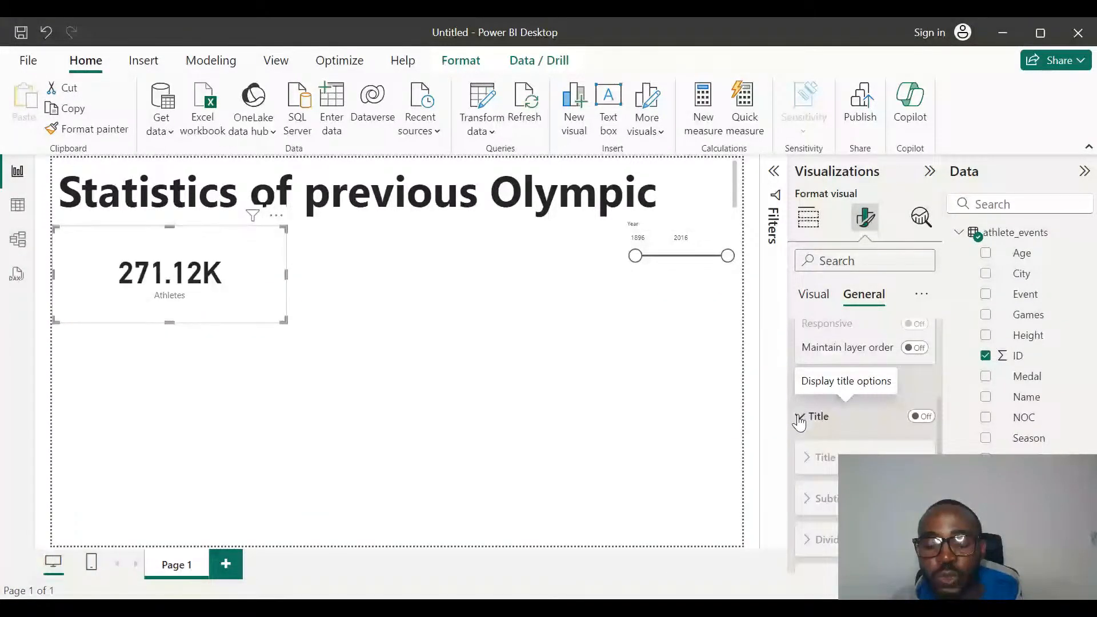
scroll(799, 421, "down", 3)
scroll(803, 365, "up", 2)
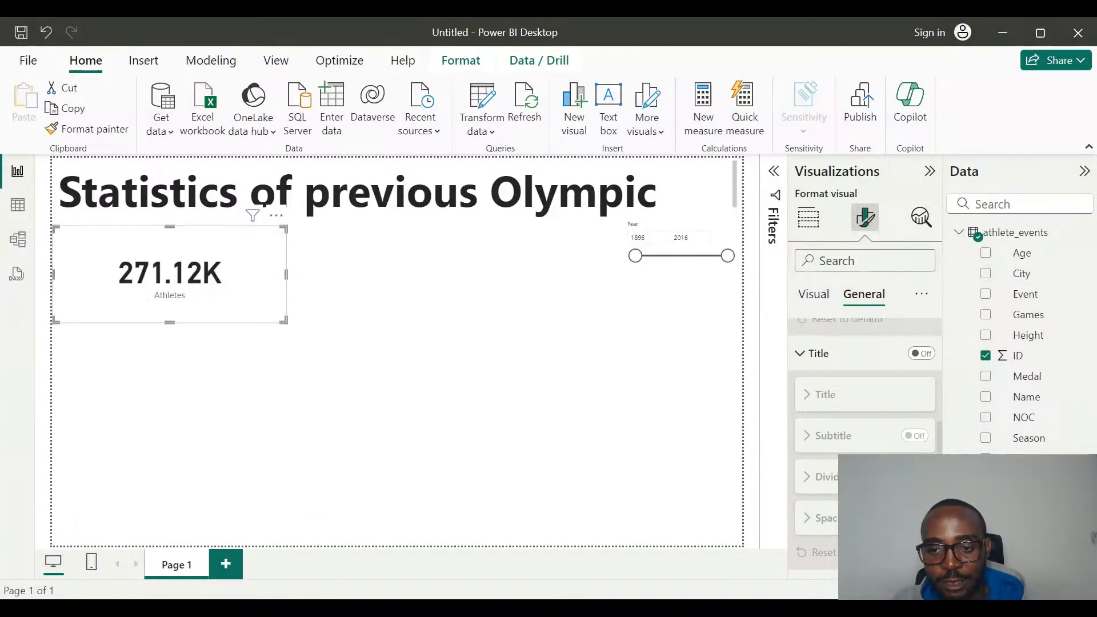
left_click(804, 354)
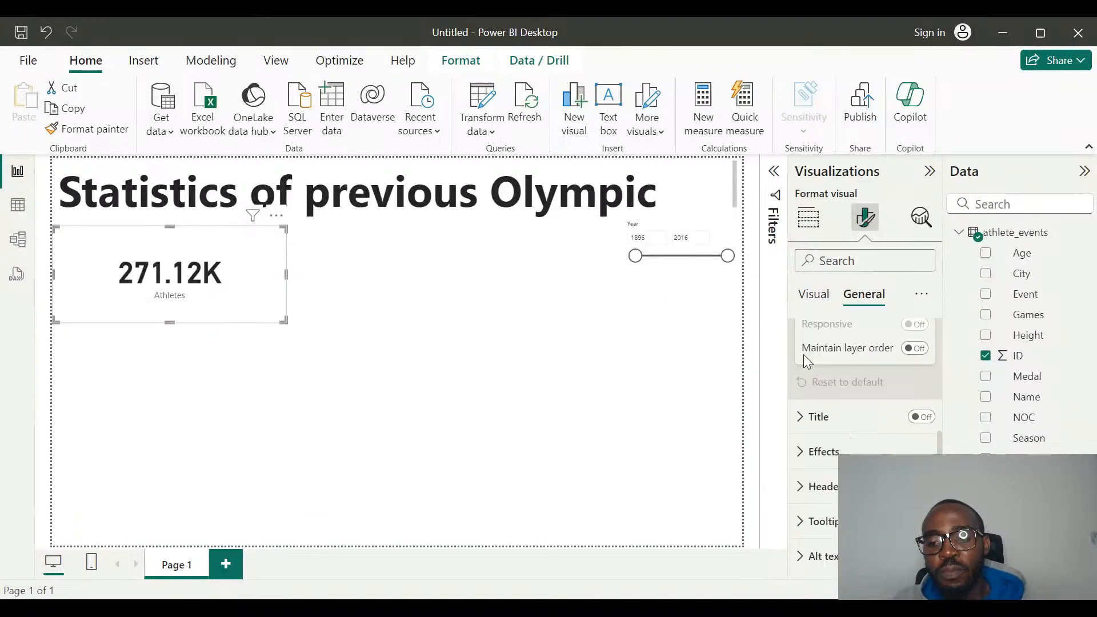
Set the Athletes card's background effect to the light blue theme color #70BBFF.
left_click(800, 452)
scroll(802, 457, "down", 3)
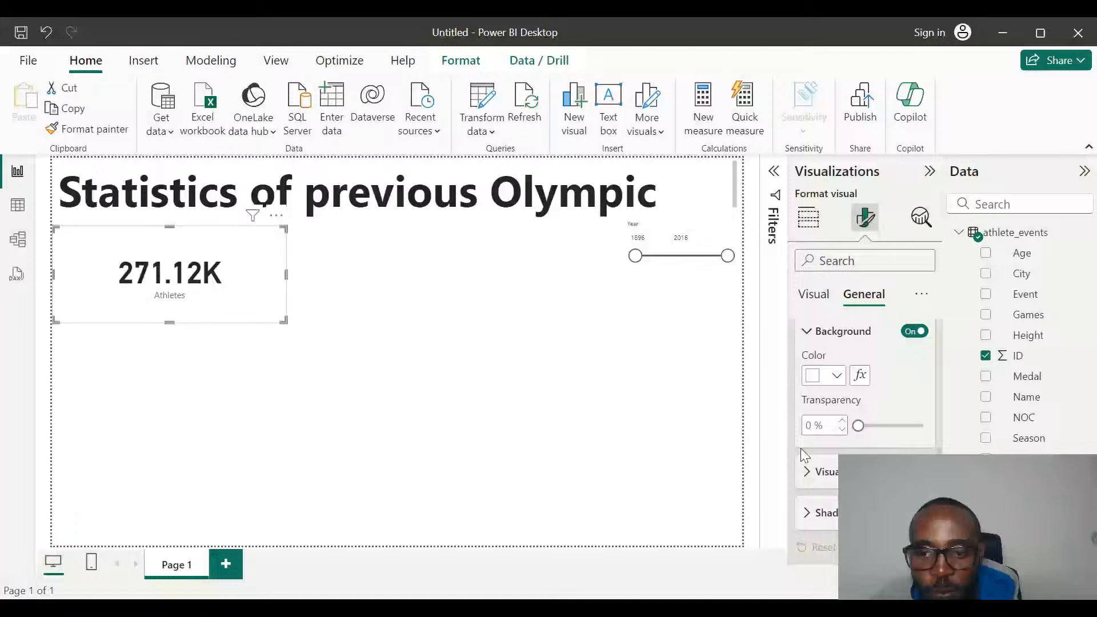
left_click(838, 377)
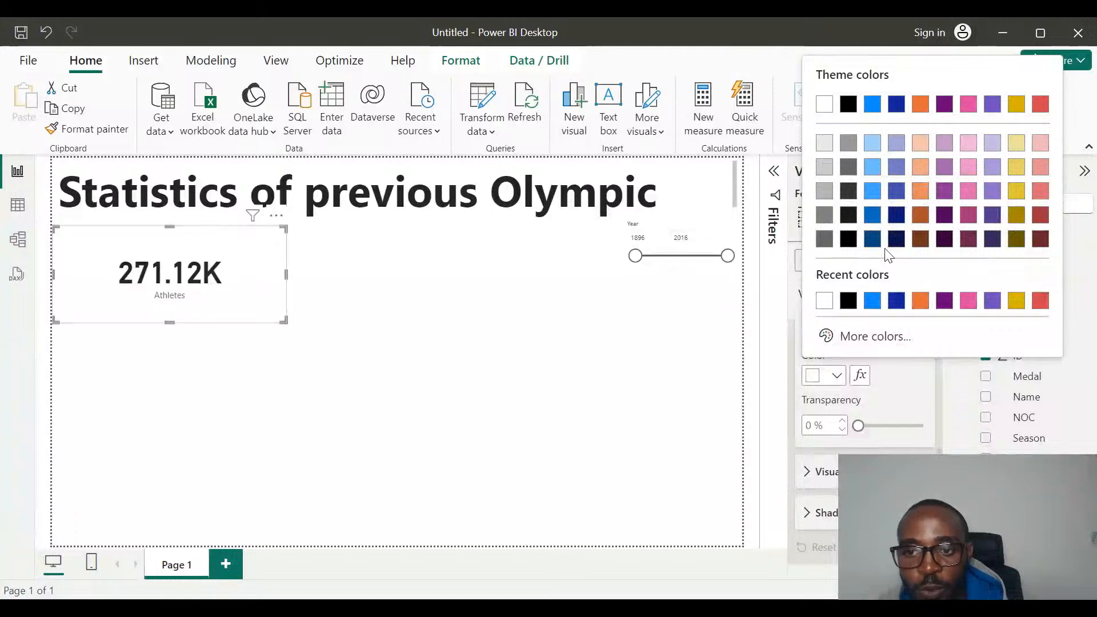
left_click(873, 174)
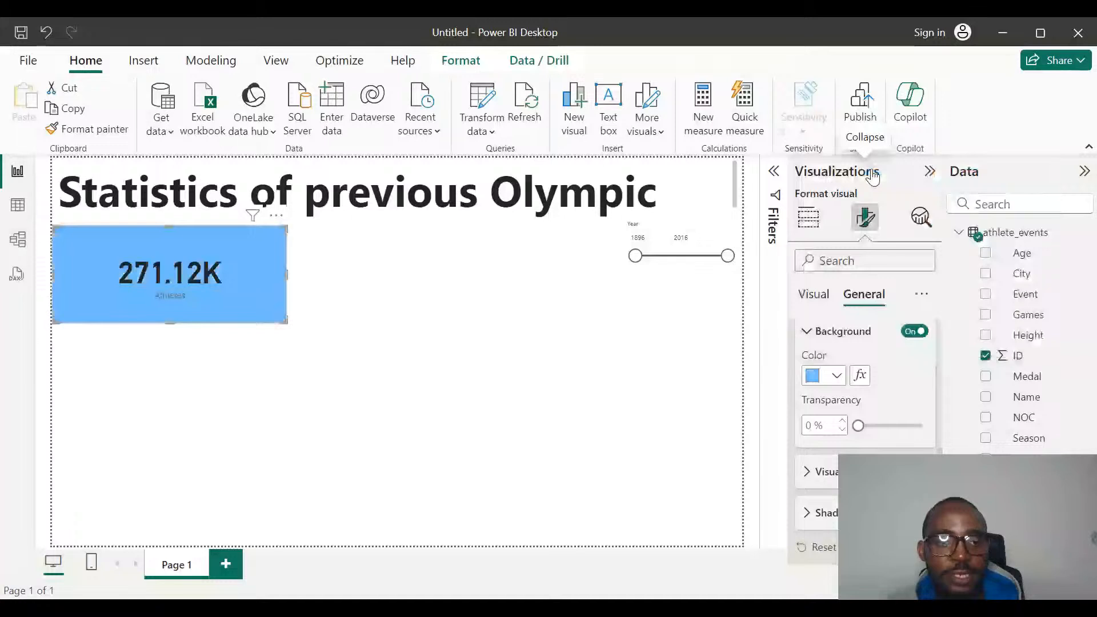
Set the Athletes card's background to the custom dark blue #0D5595.
left_click(843, 381)
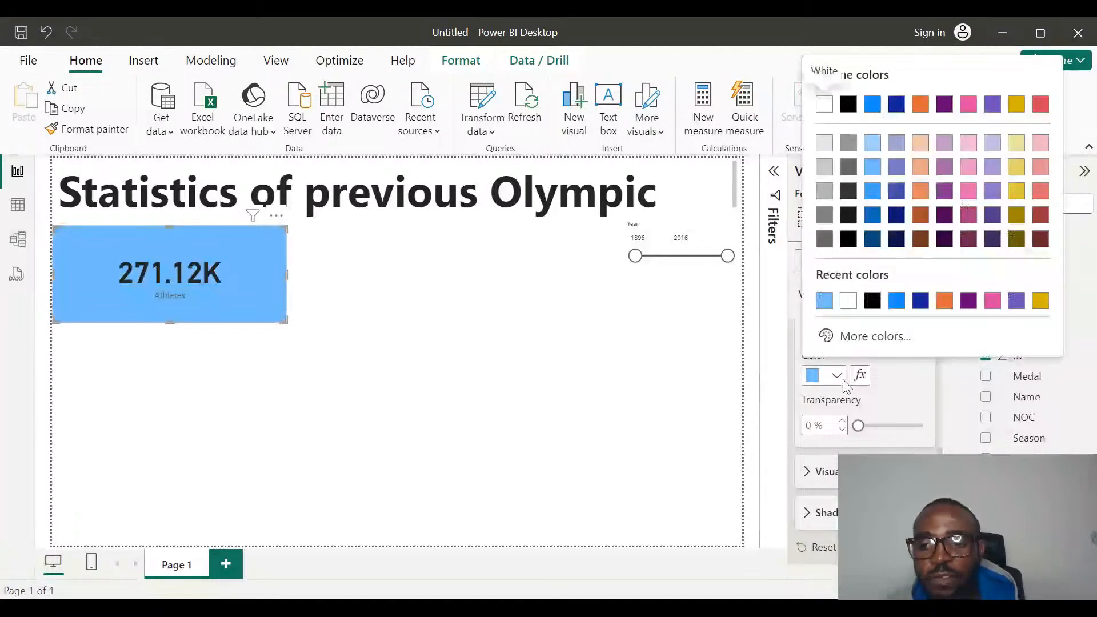
left_click(860, 343)
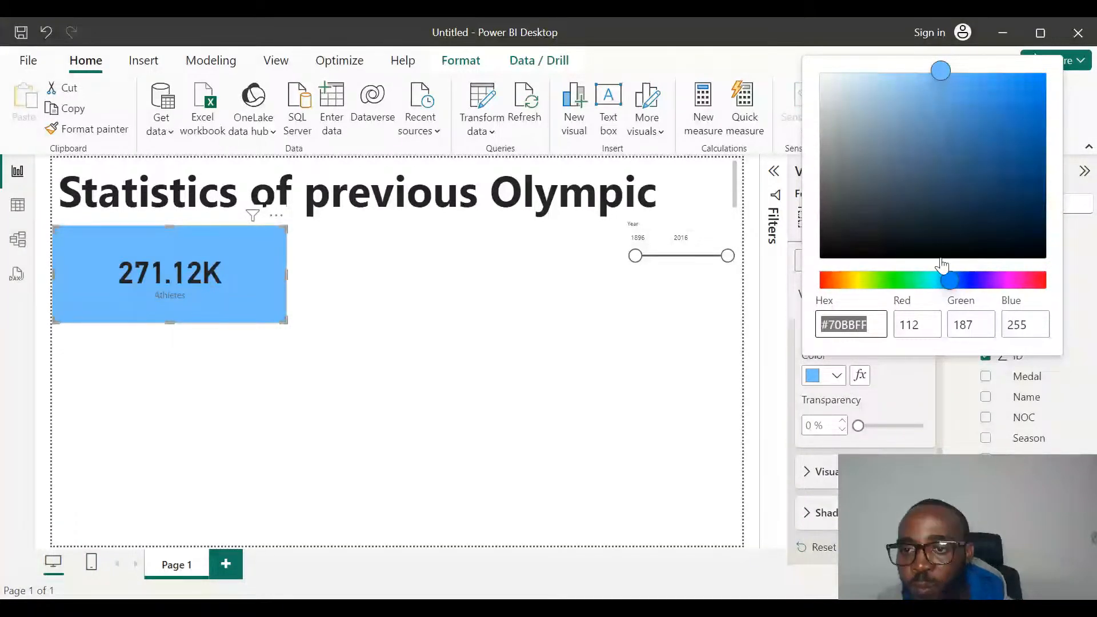
left_click_drag(940, 88, 1006, 134)
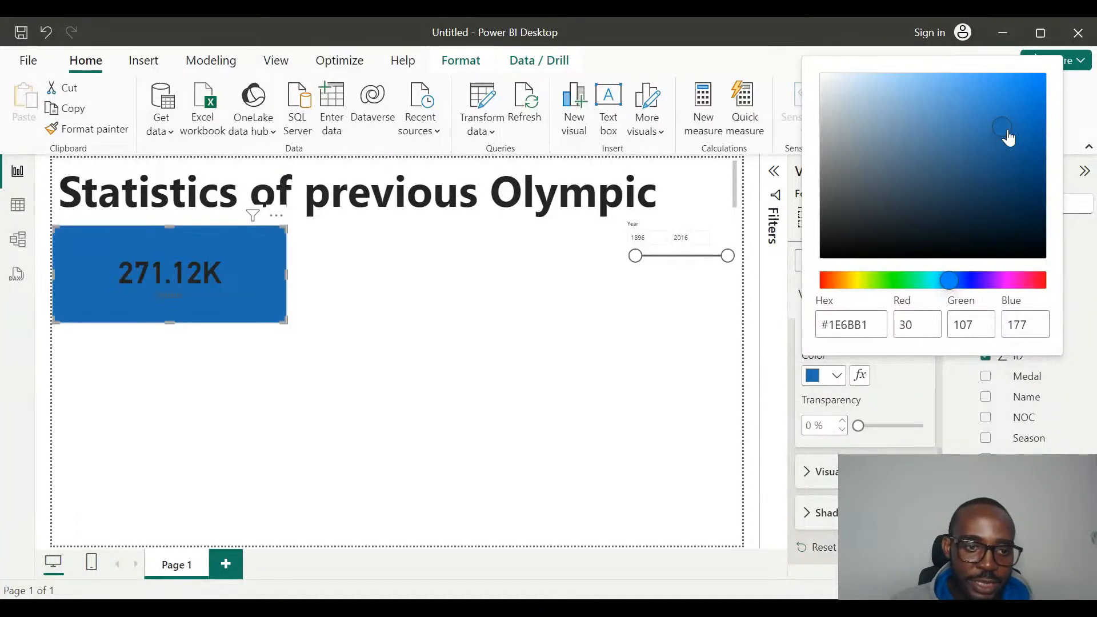
left_click_drag(1009, 137, 1031, 165)
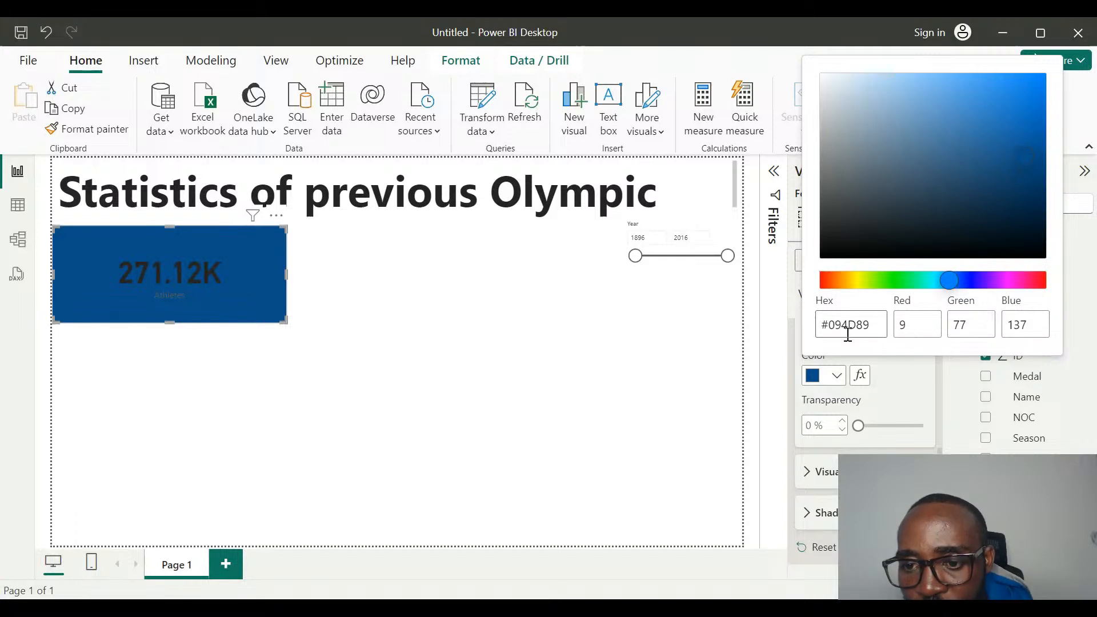
left_click(1021, 163)
left_click(997, 165)
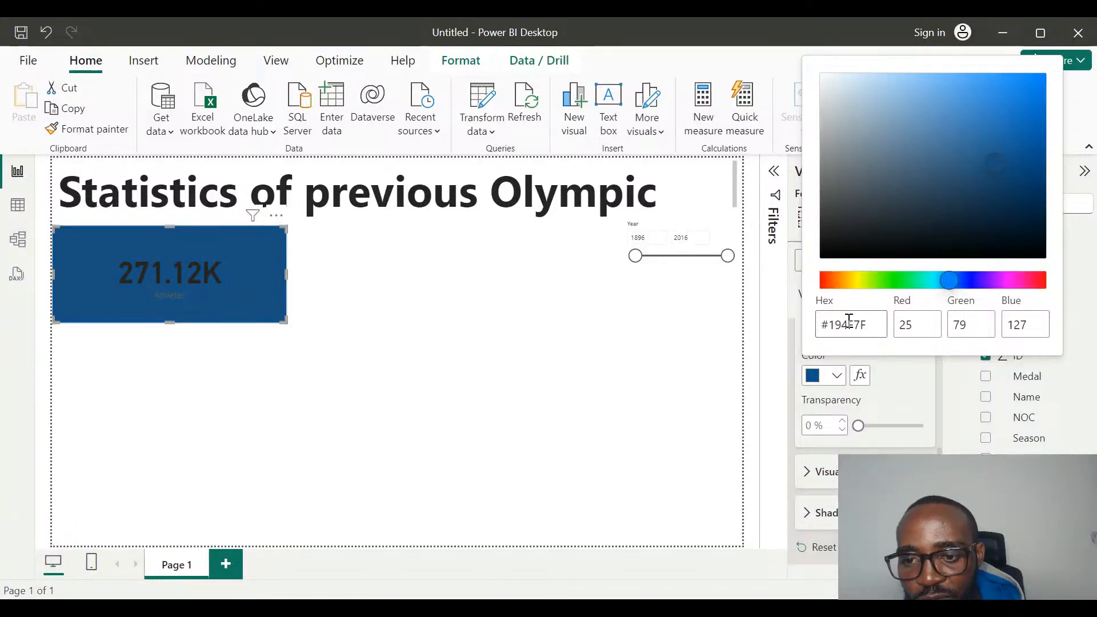
left_click_drag(994, 171, 1004, 133)
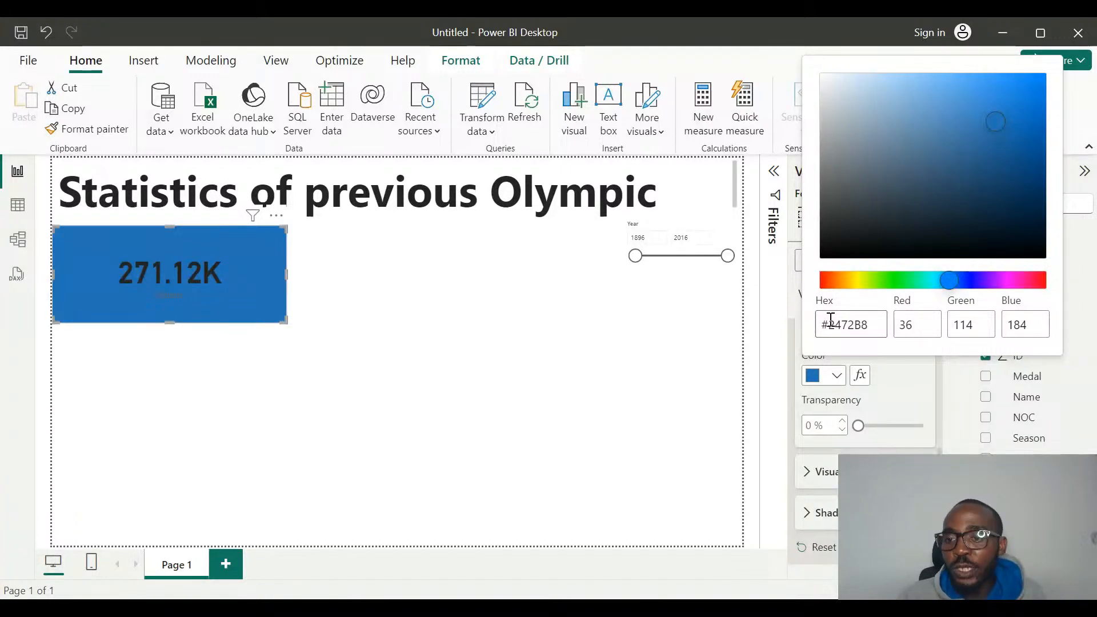
left_click(1027, 158)
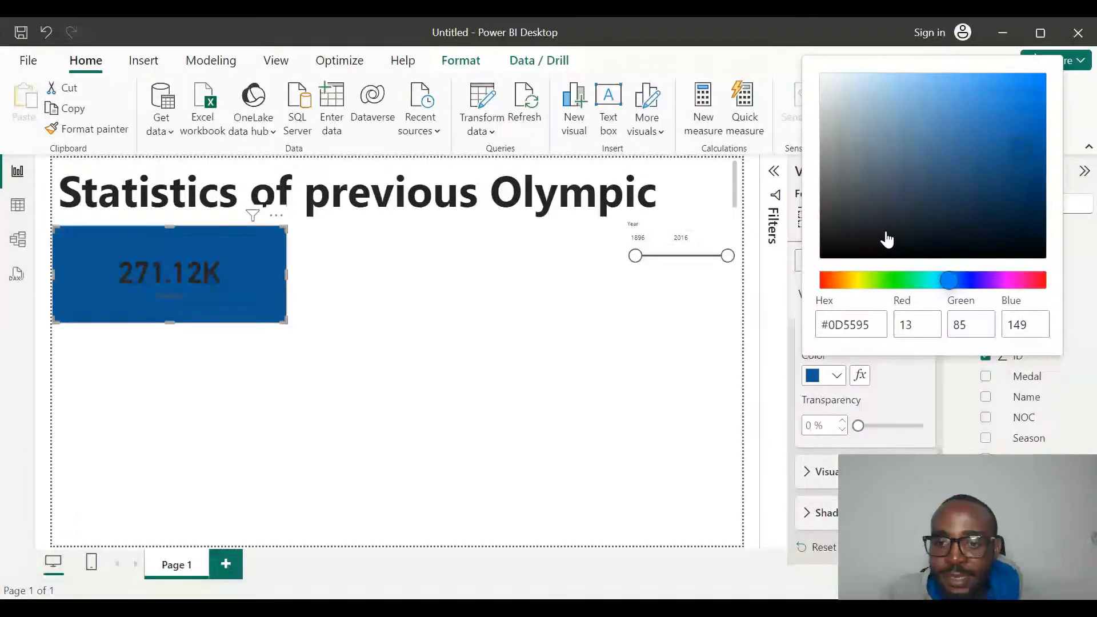
left_click(776, 282)
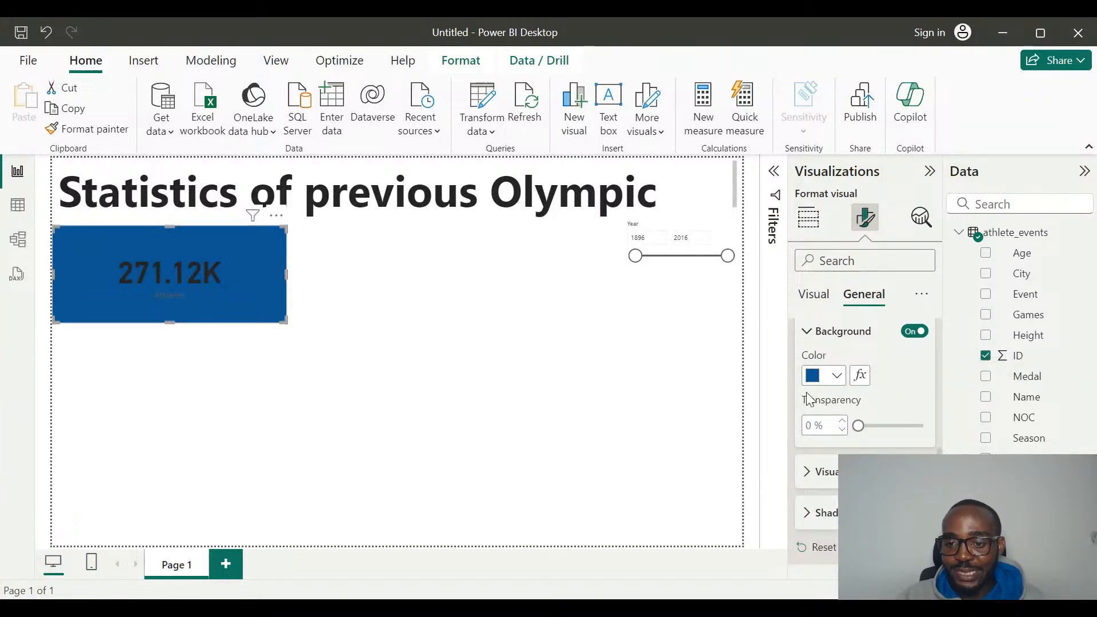
Set the color of the Athletes card's callout value to white.
scroll(807, 392, "down", 1)
scroll(807, 392, "up", 1)
scroll(807, 392, "down", 1)
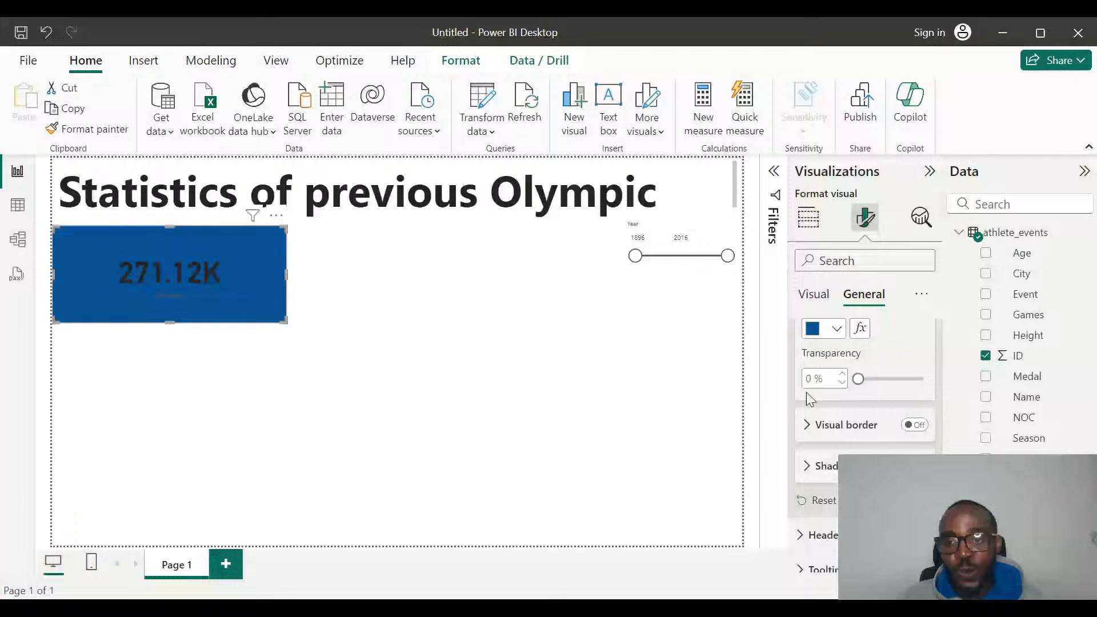
left_click(813, 294)
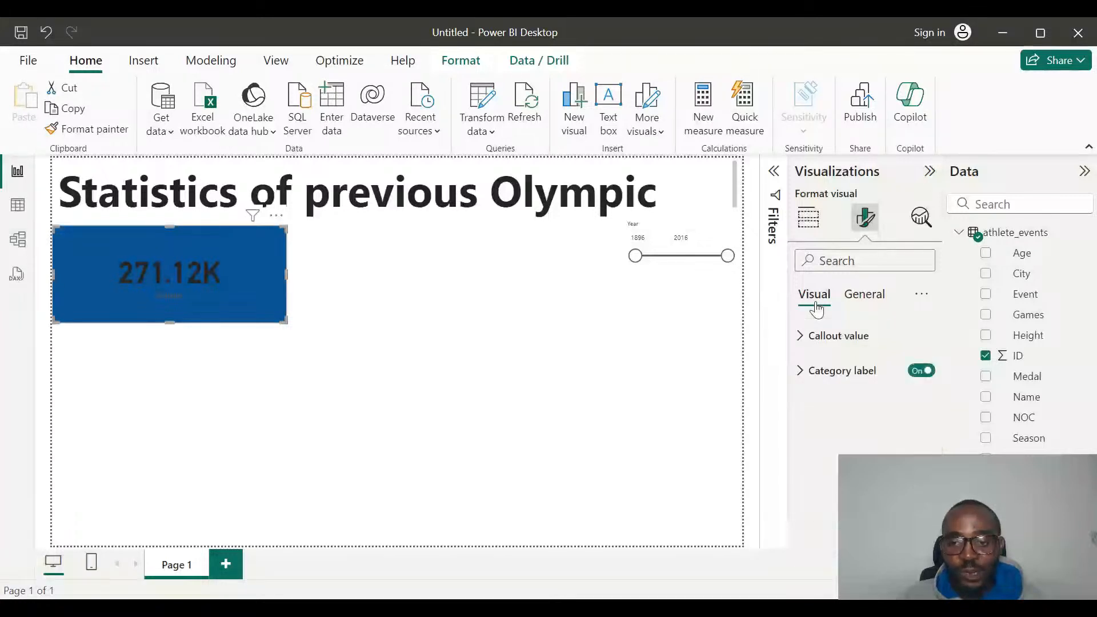
left_click(805, 337)
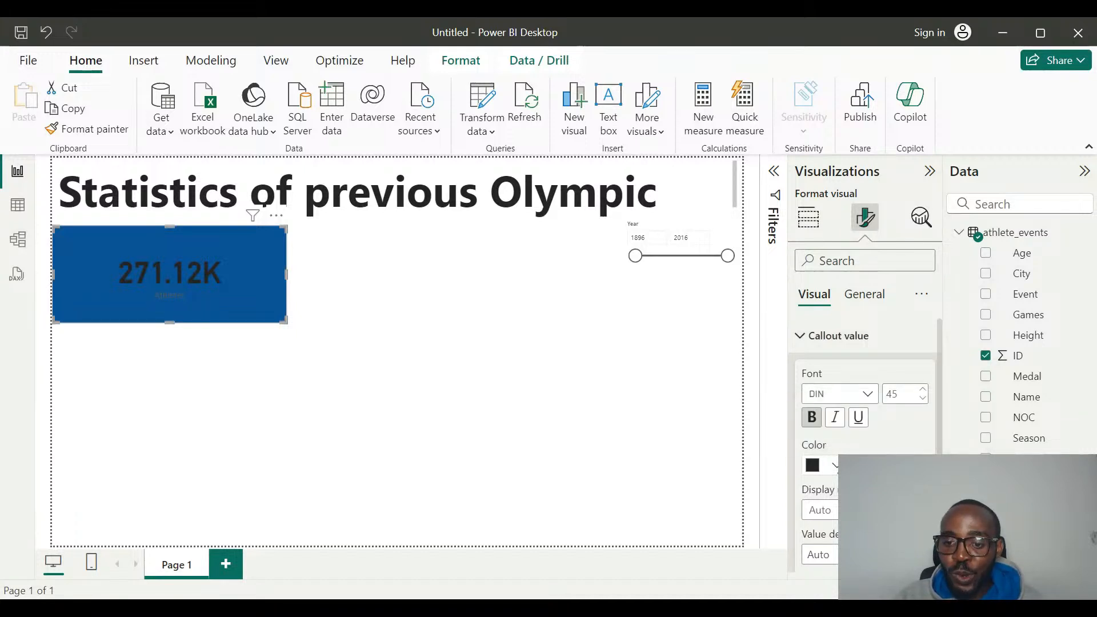
left_click(835, 466)
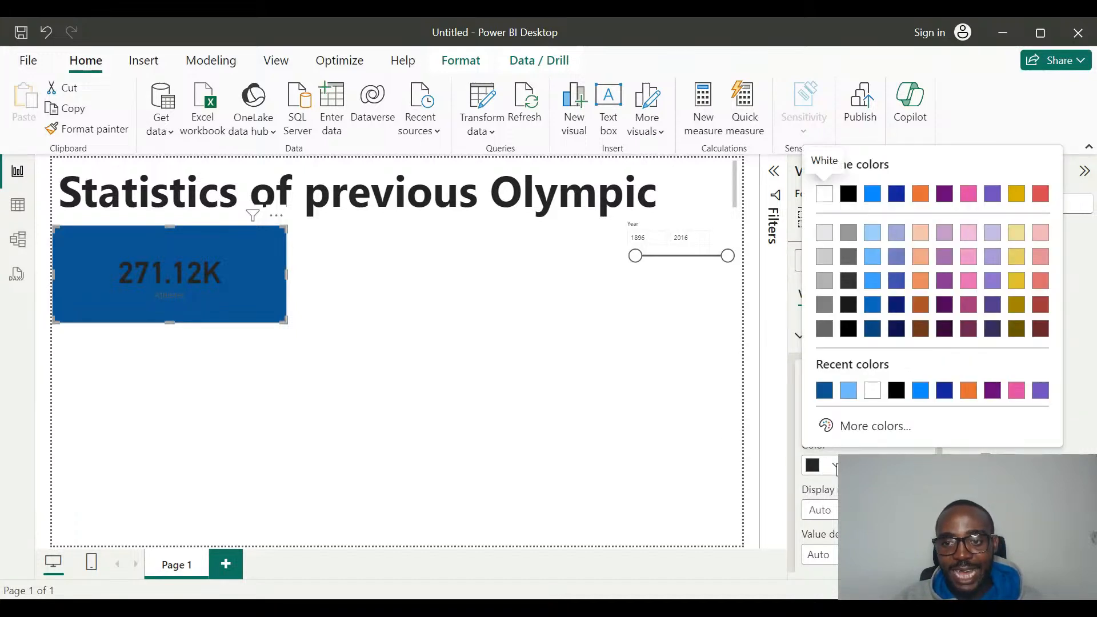
left_click(824, 196)
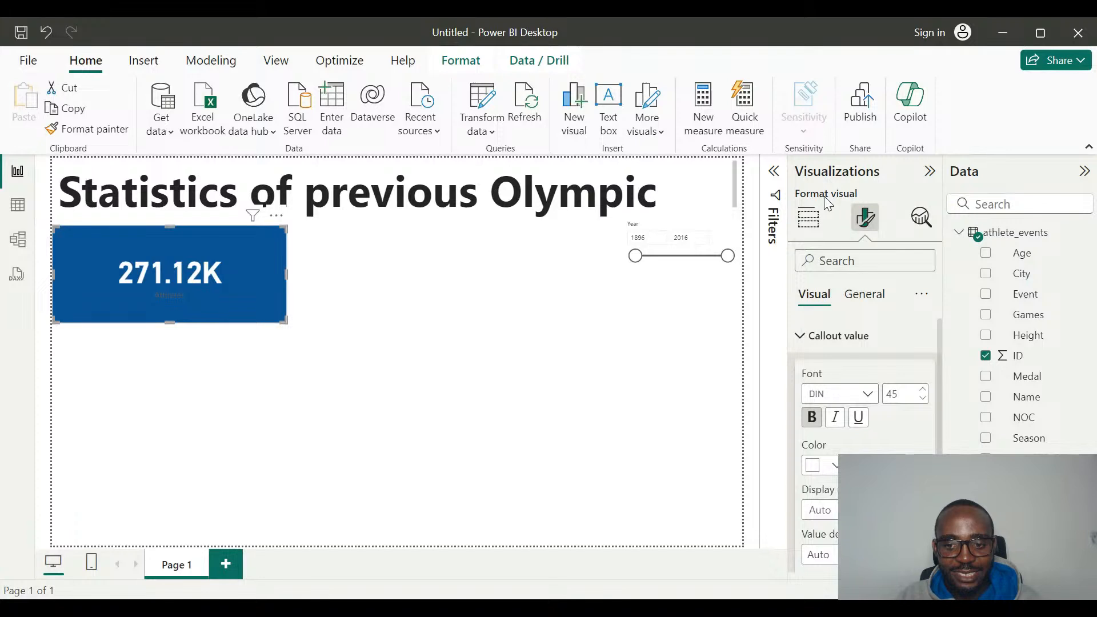
scroll(852, 423, "down", 2)
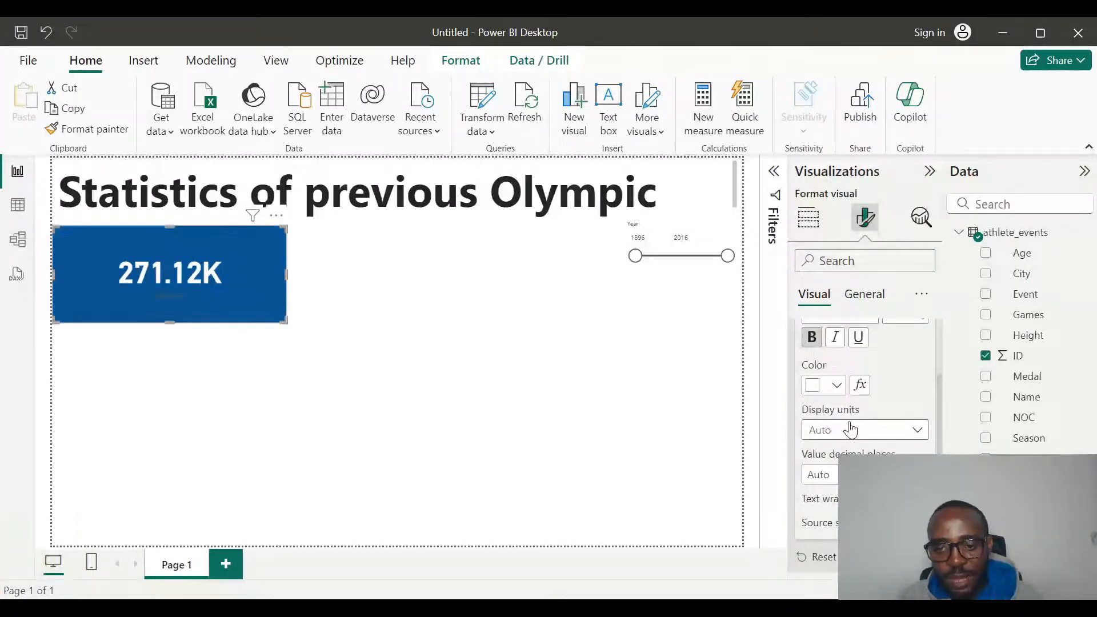
scroll(851, 429, "down", 1)
scroll(850, 423, "up", 3)
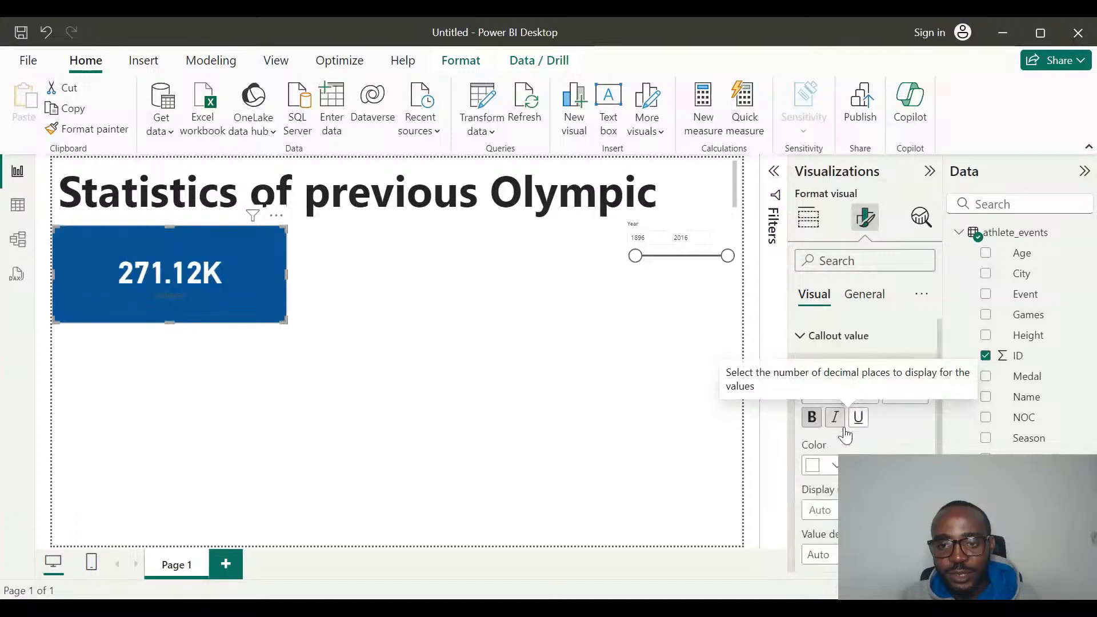
left_click(801, 341)
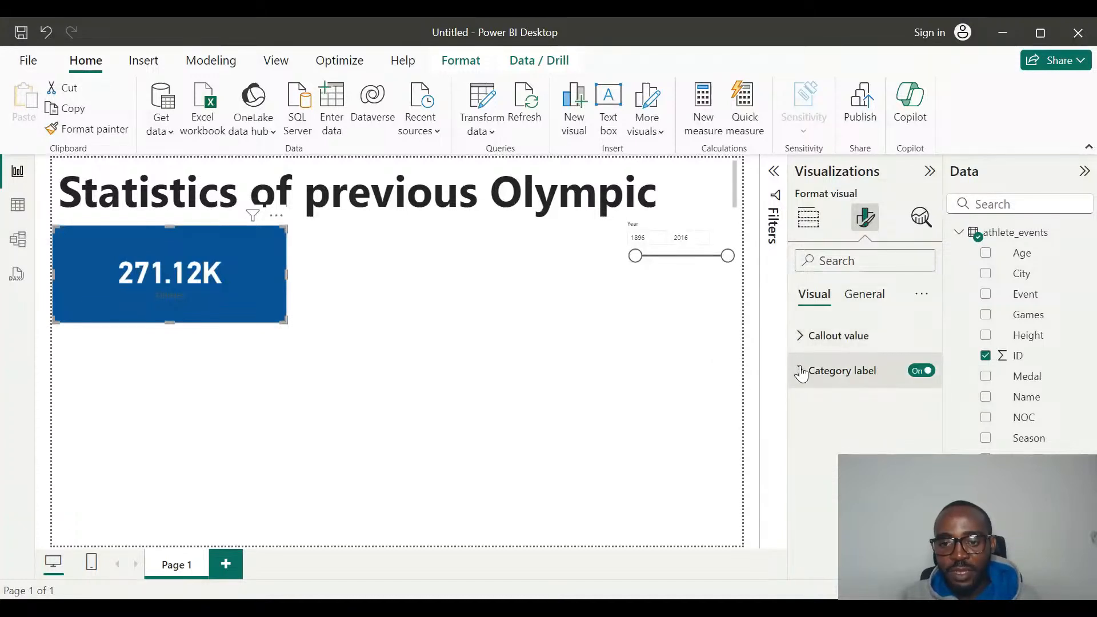
Format the Athletes card's category label in White, 10% darker, with bold and underlined text.
left_click(800, 370)
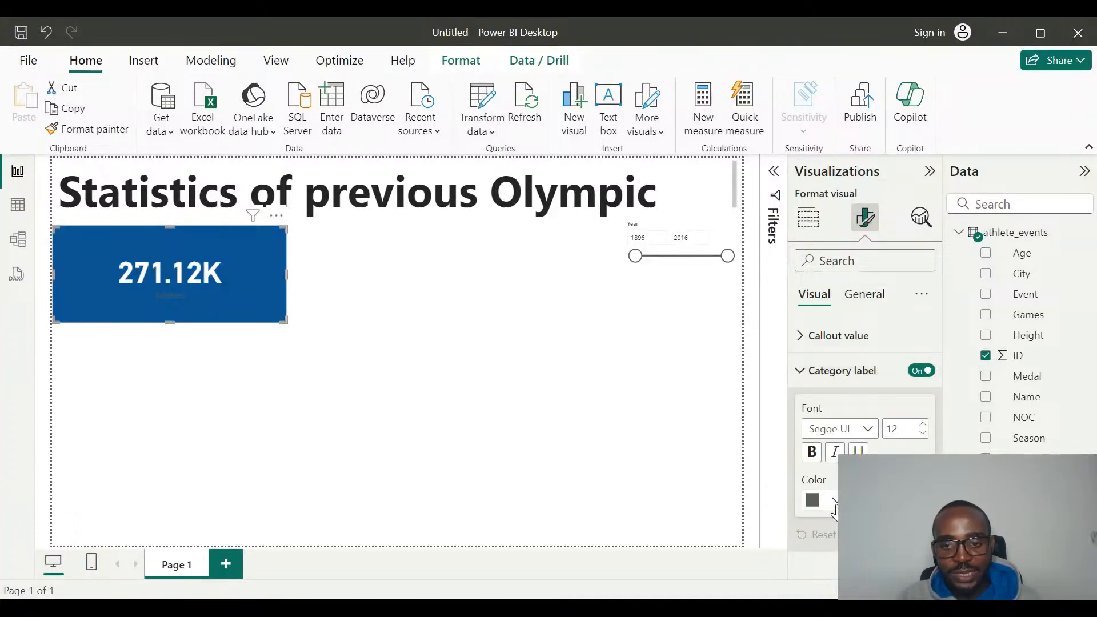
left_click(834, 503)
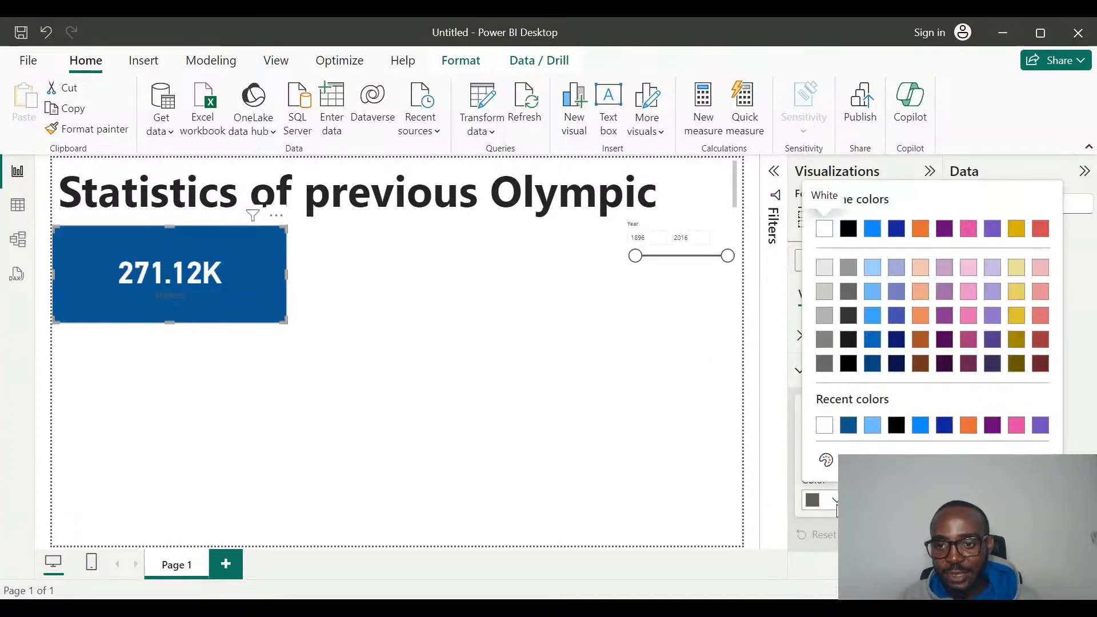
left_click(825, 268)
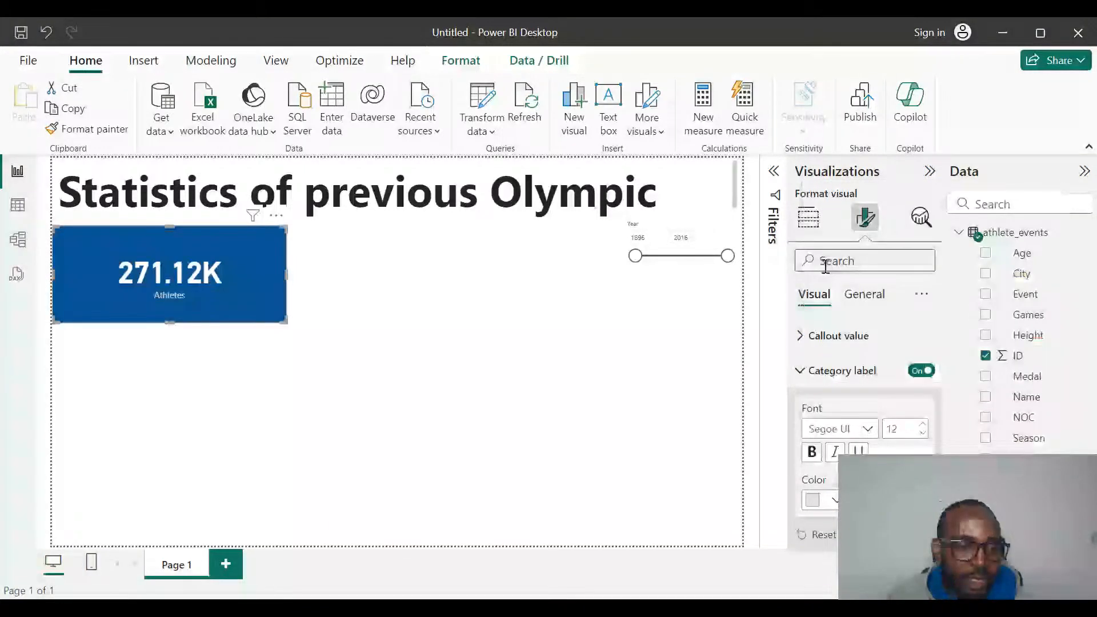
left_click(818, 456)
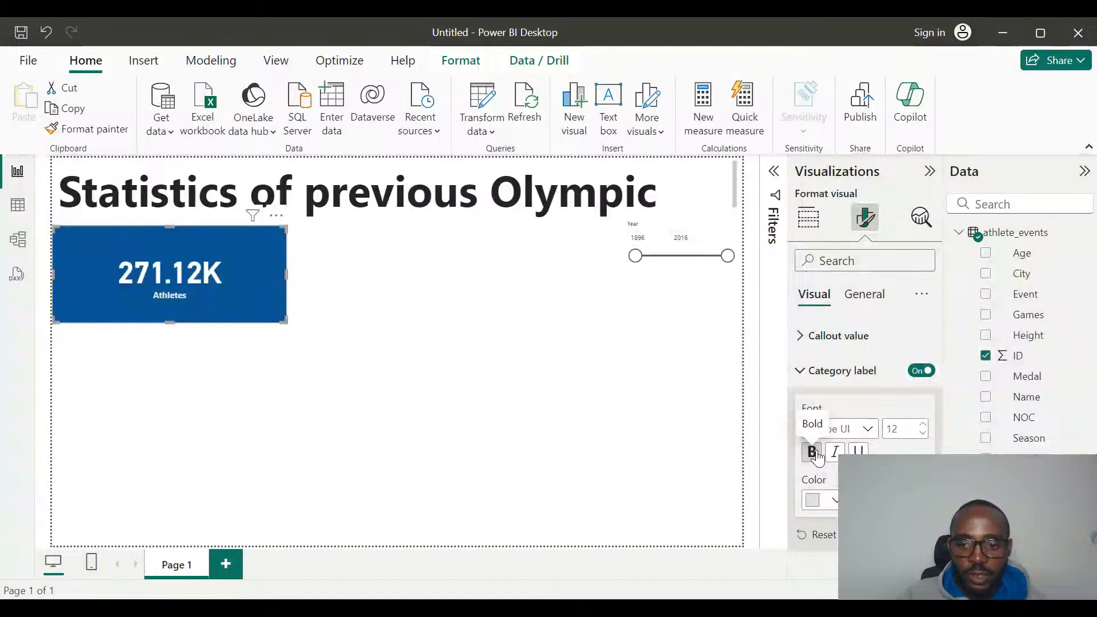
left_click(859, 452)
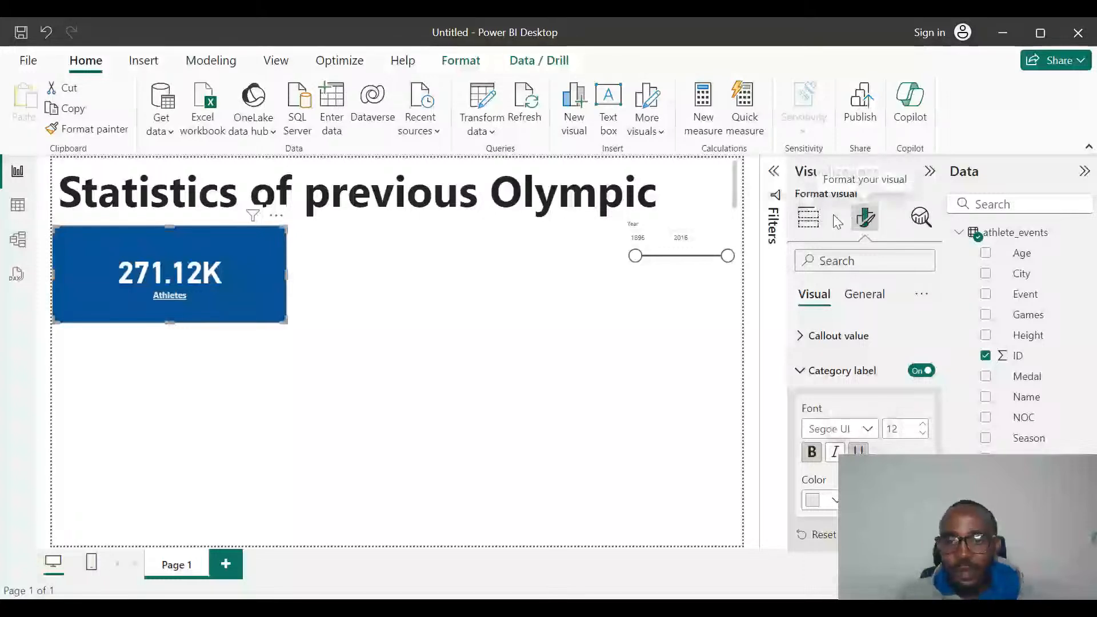
left_click(801, 370)
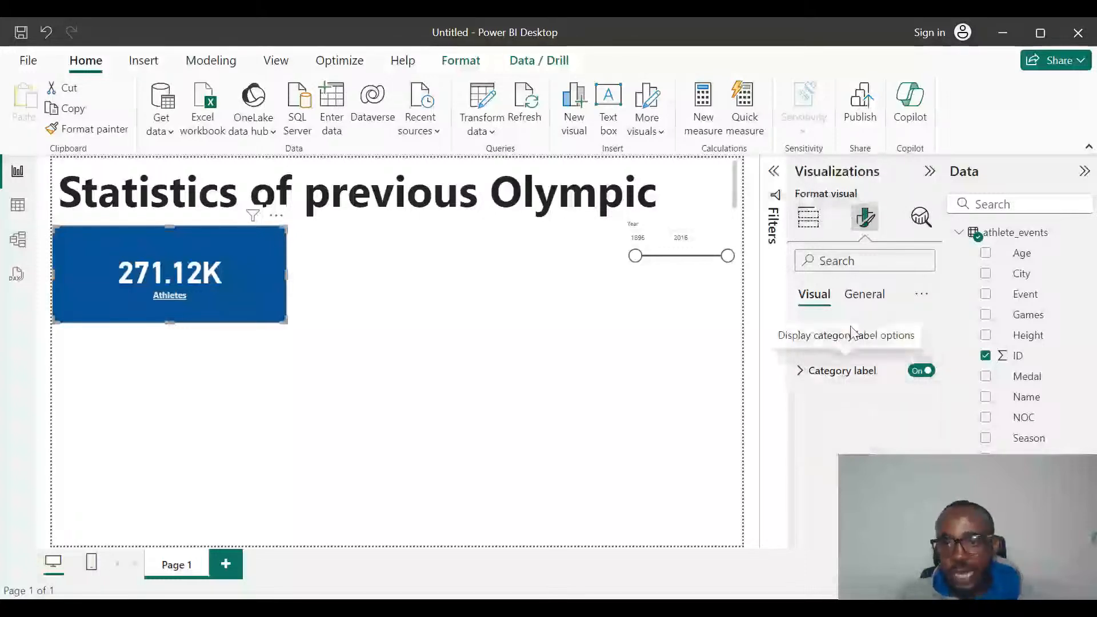
Turn on a white visual border with 9 px rounded corners for the Athletes card and deselect the card.
left_click(860, 294)
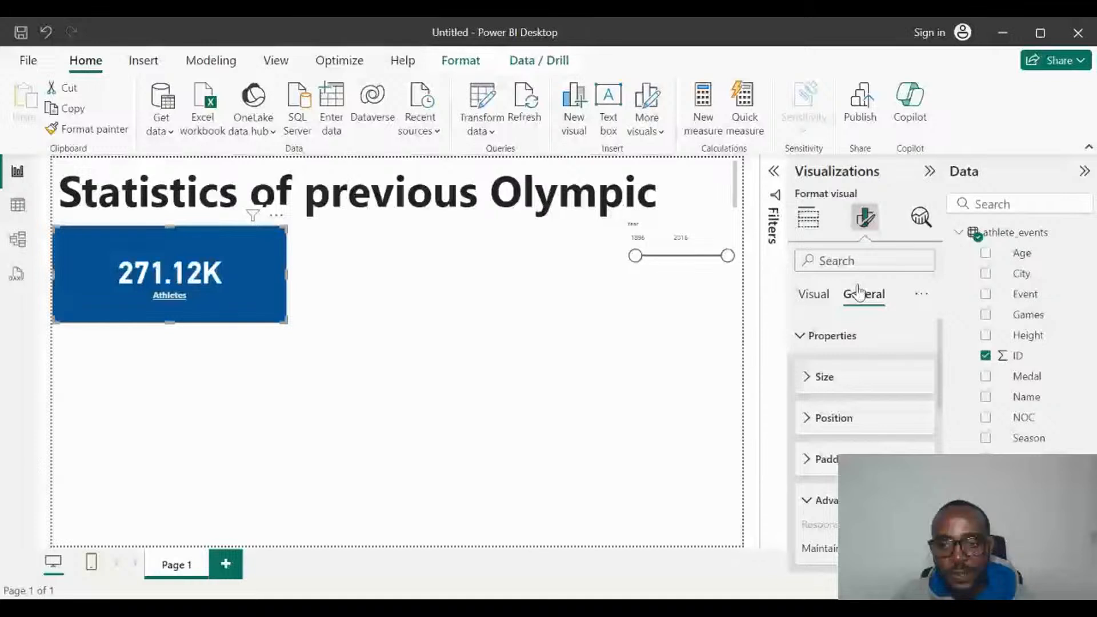
scroll(822, 451, "down", 10)
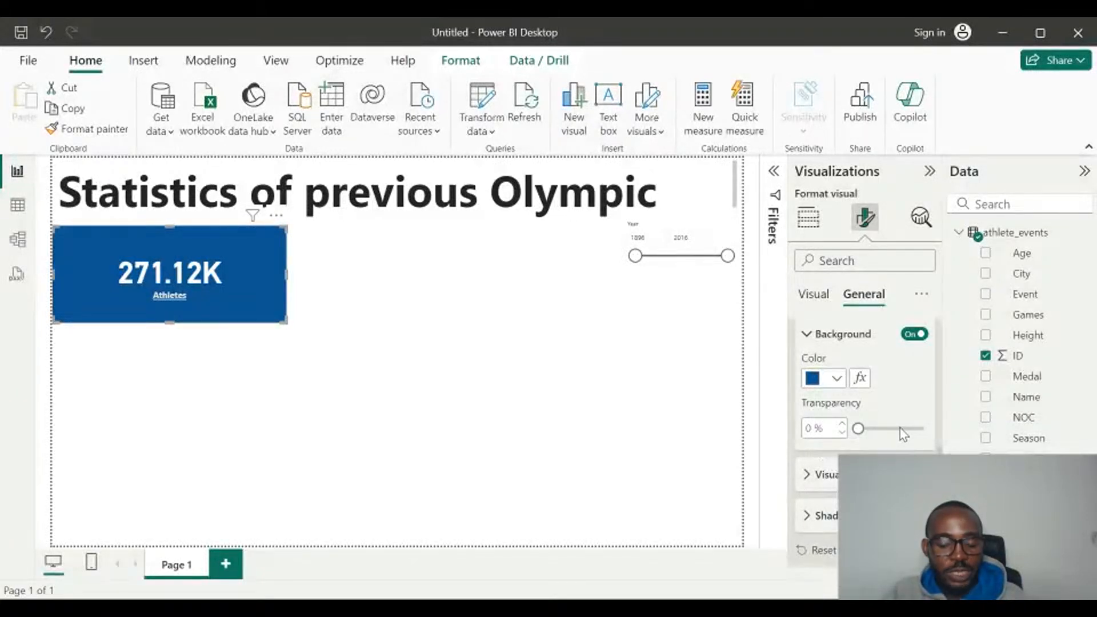
scroll(901, 432, "down", 2)
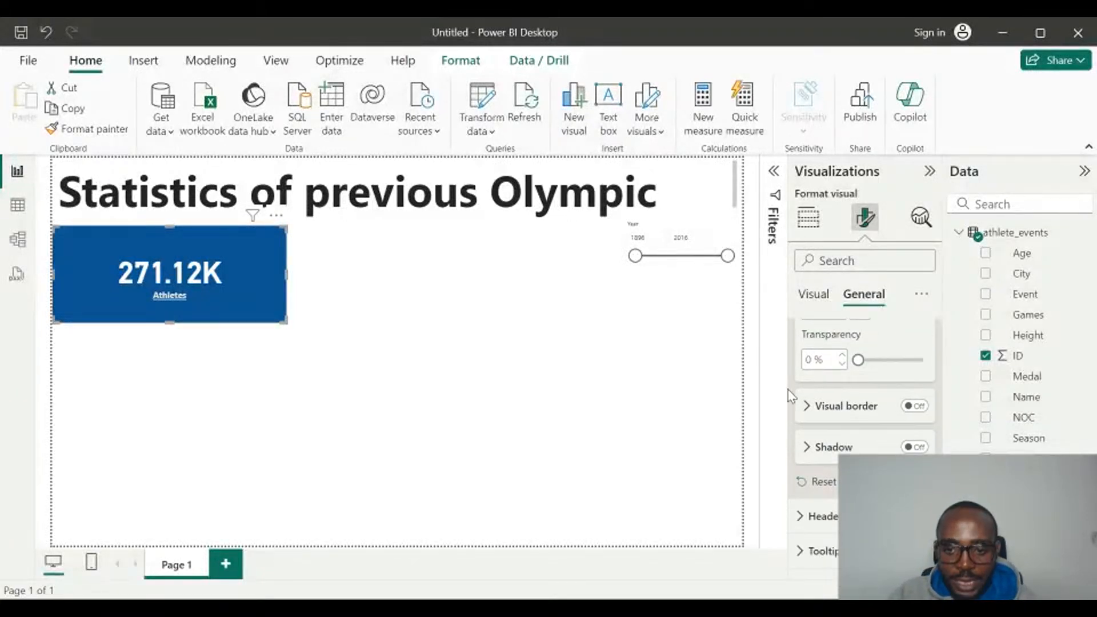
left_click(808, 411)
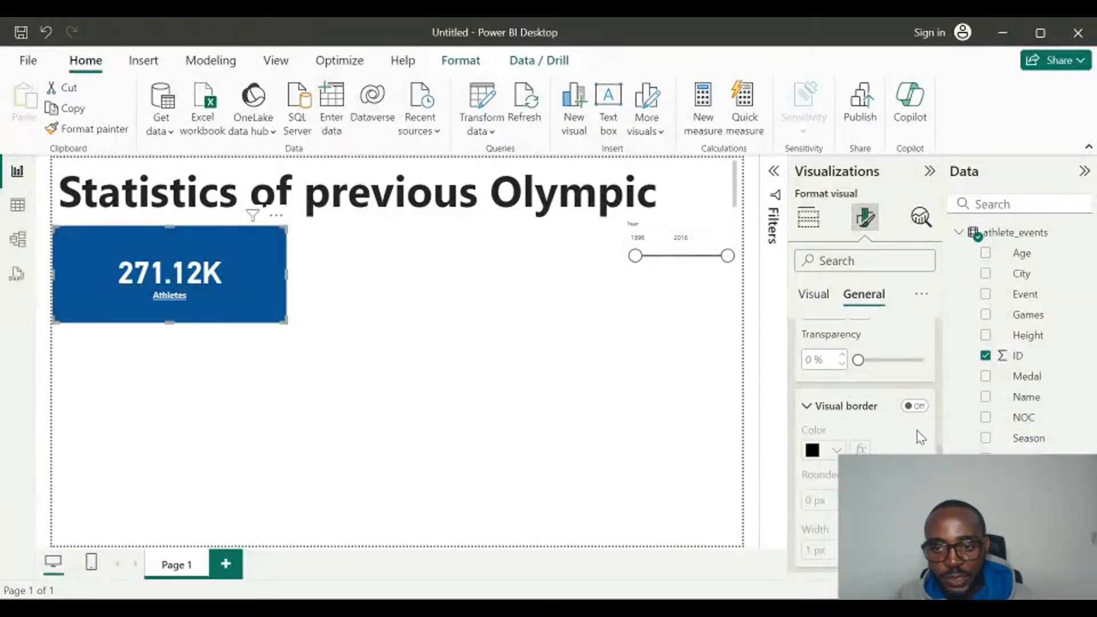
left_click(917, 407)
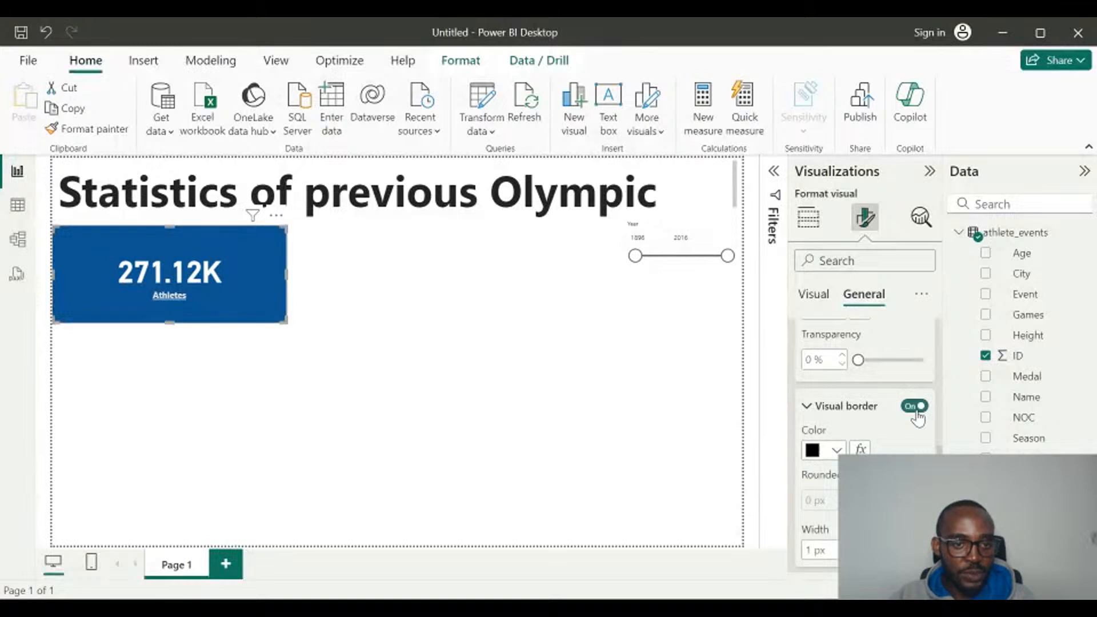
scroll(835, 465, "down", 1)
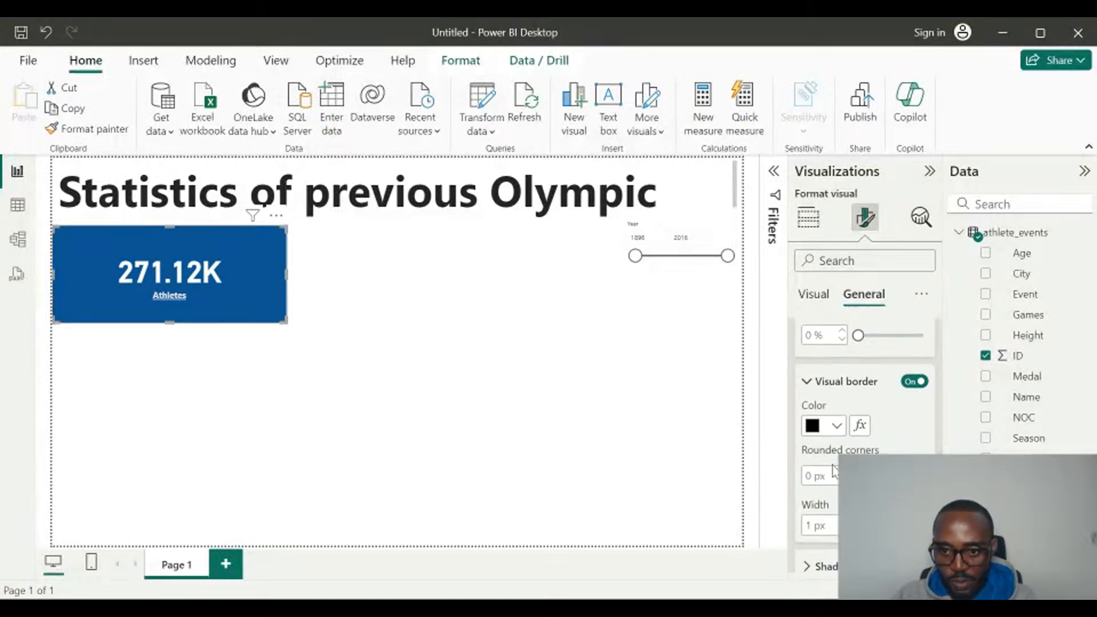
left_click(836, 426)
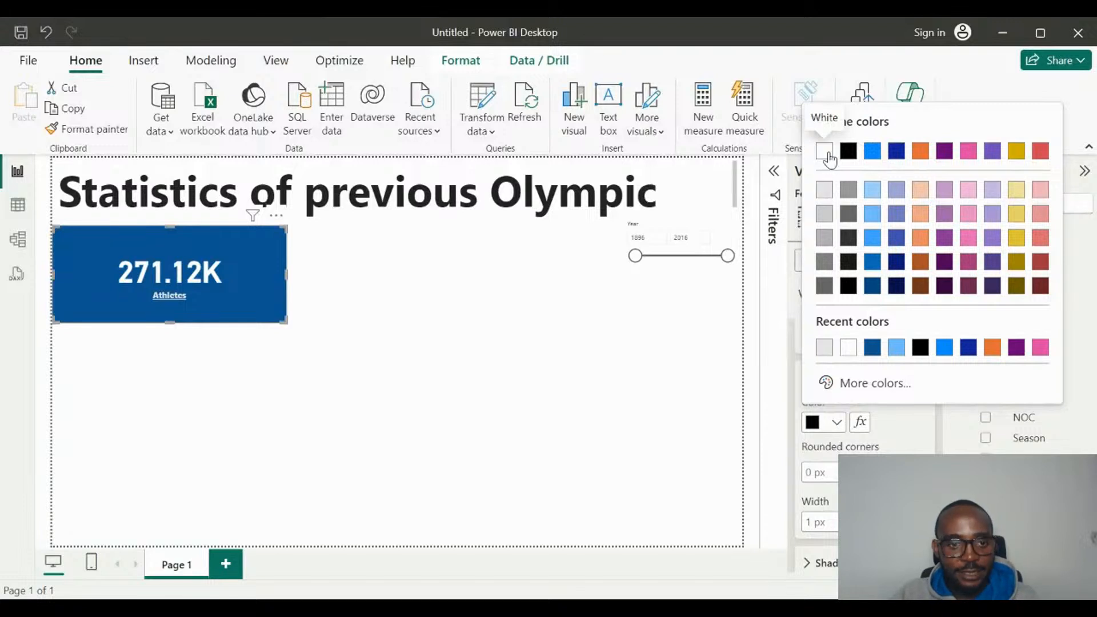
left_click(827, 154)
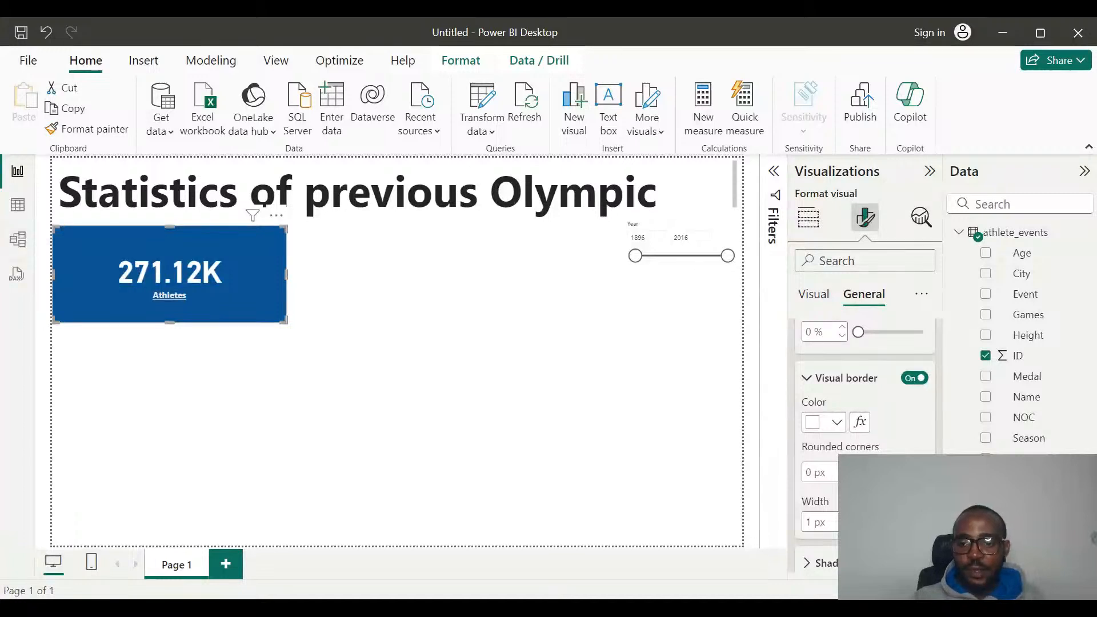
left_click_drag(859, 473, 869, 472)
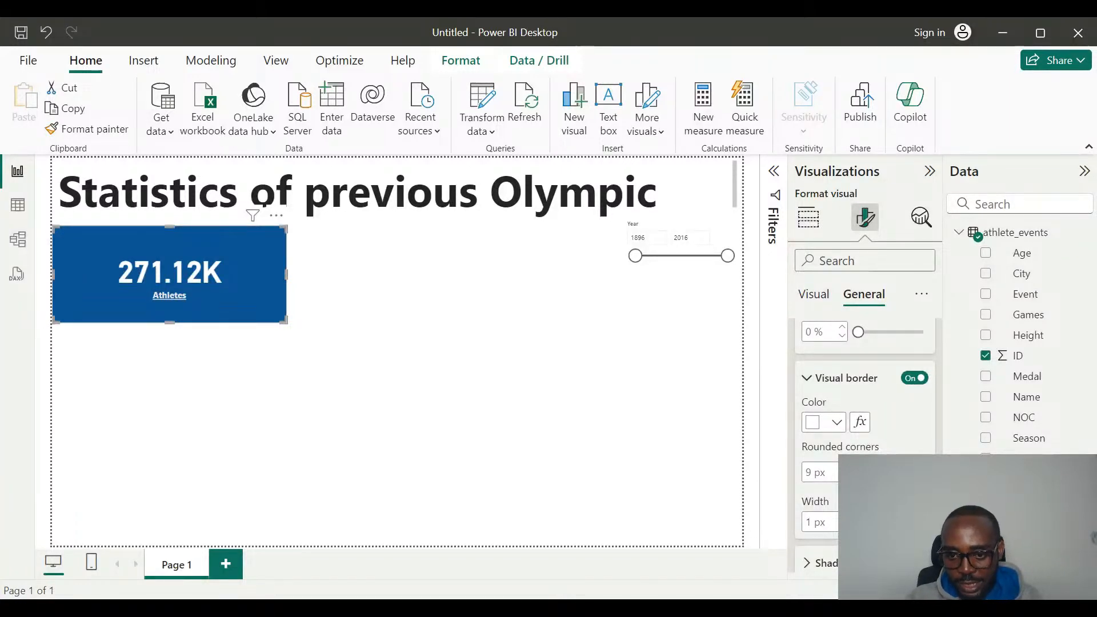
left_click(416, 392)
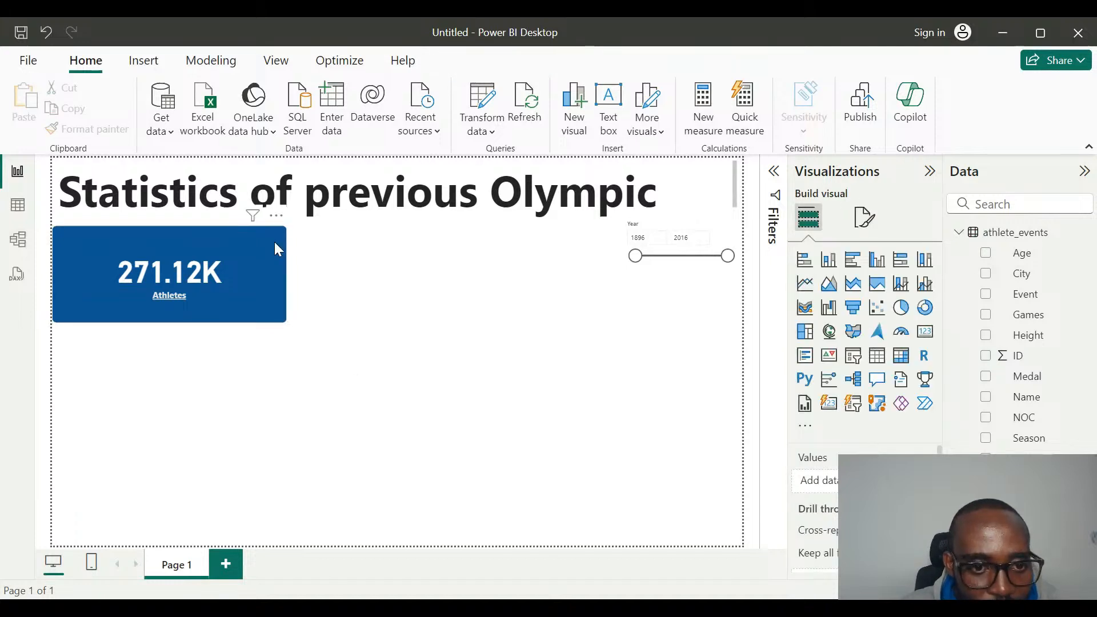
Set the rounded corners of the Athletes card's visual border to 19 px and deselect the card.
left_click(280, 319)
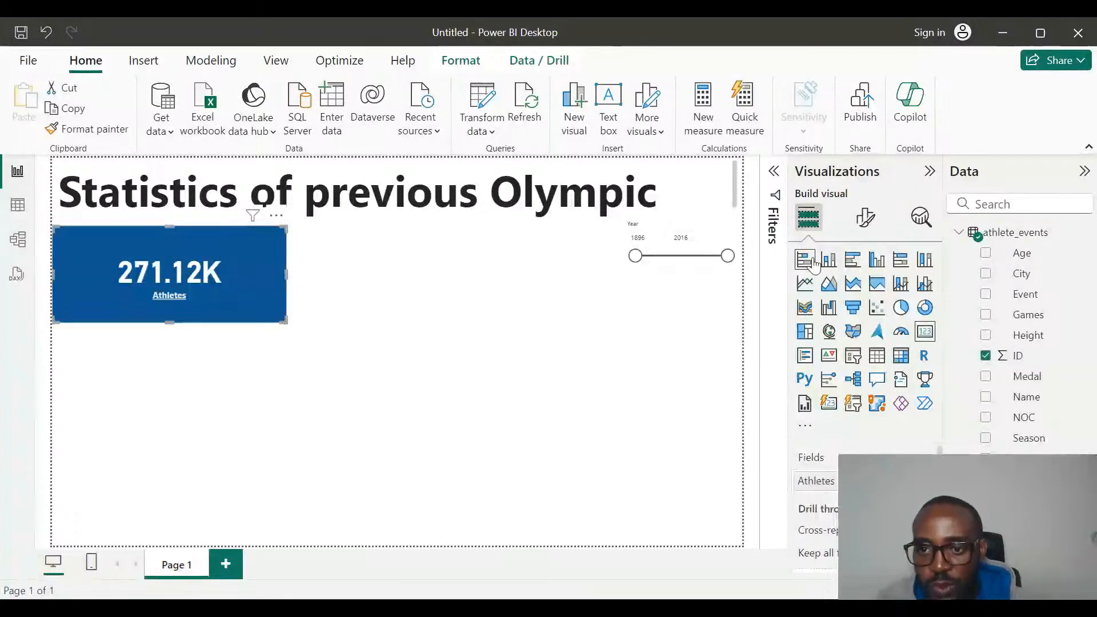
left_click(872, 222)
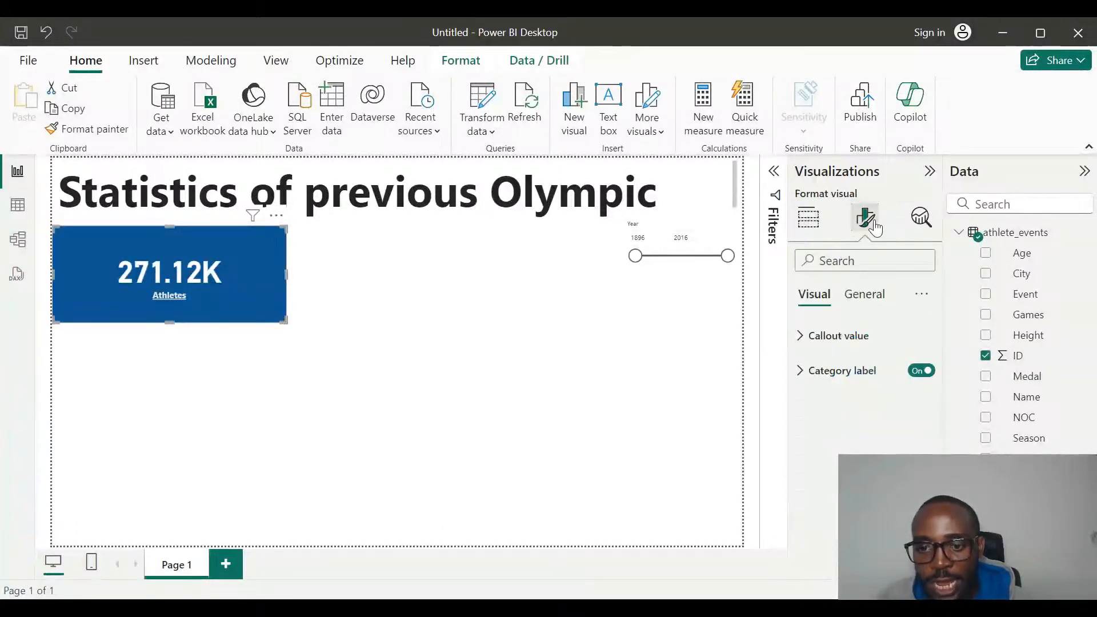
left_click(862, 305)
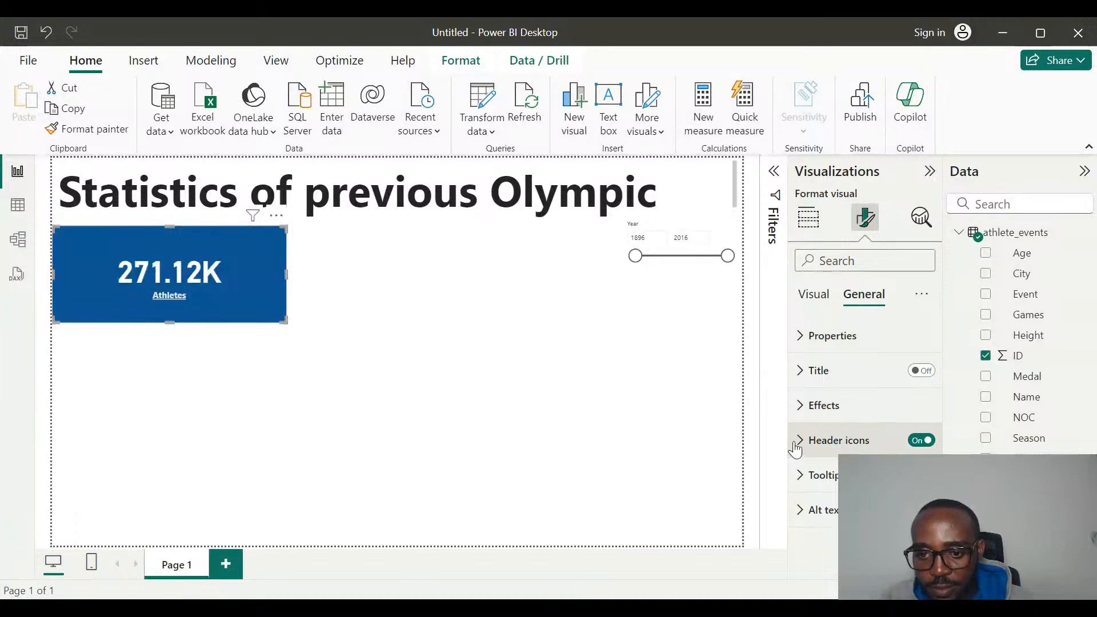
left_click(806, 406)
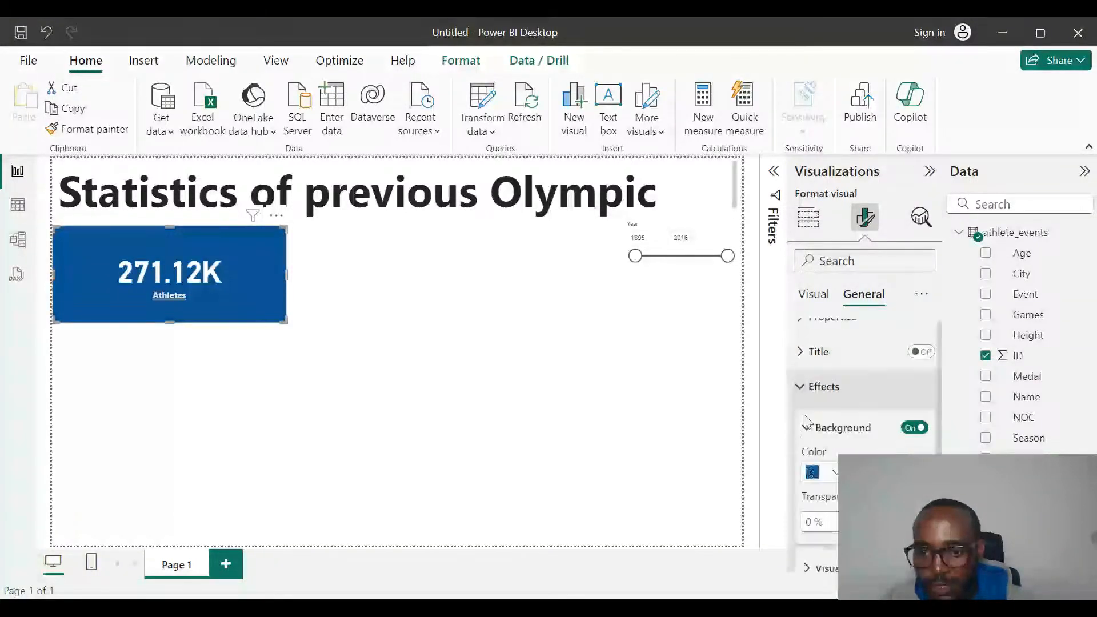
scroll(807, 414, "down", 3)
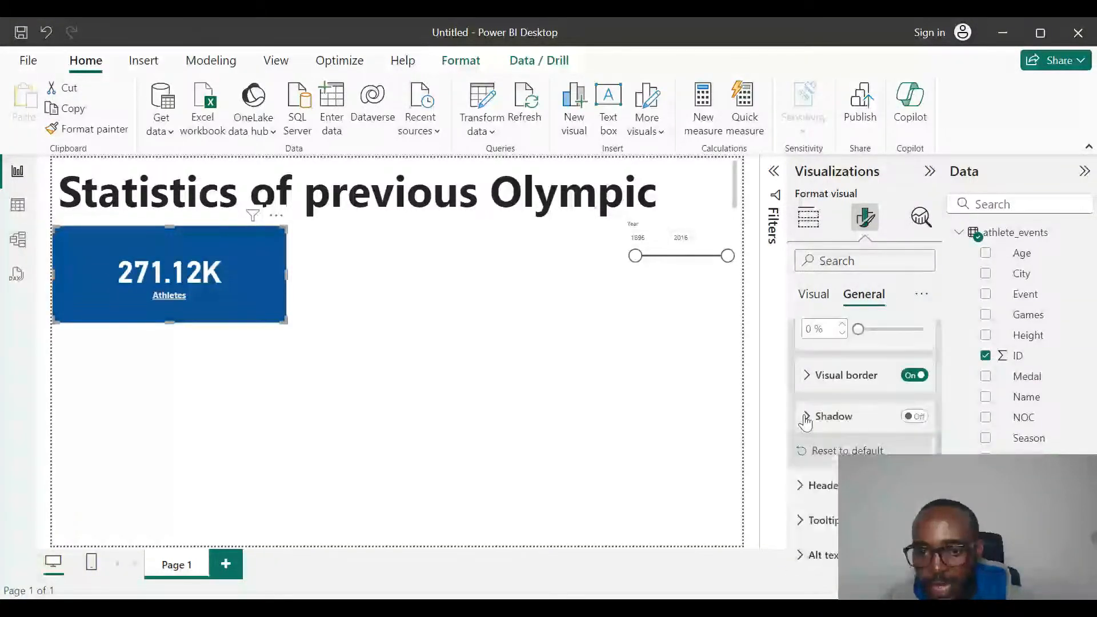
left_click(806, 376)
scroll(828, 467, "down", 2)
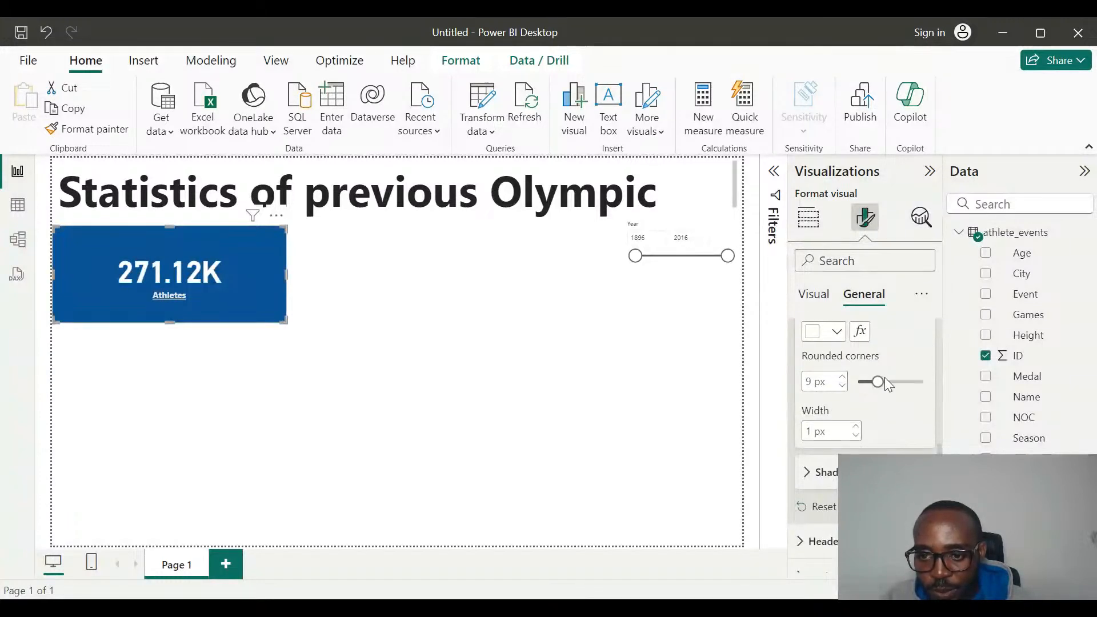
left_click_drag(878, 381, 900, 392)
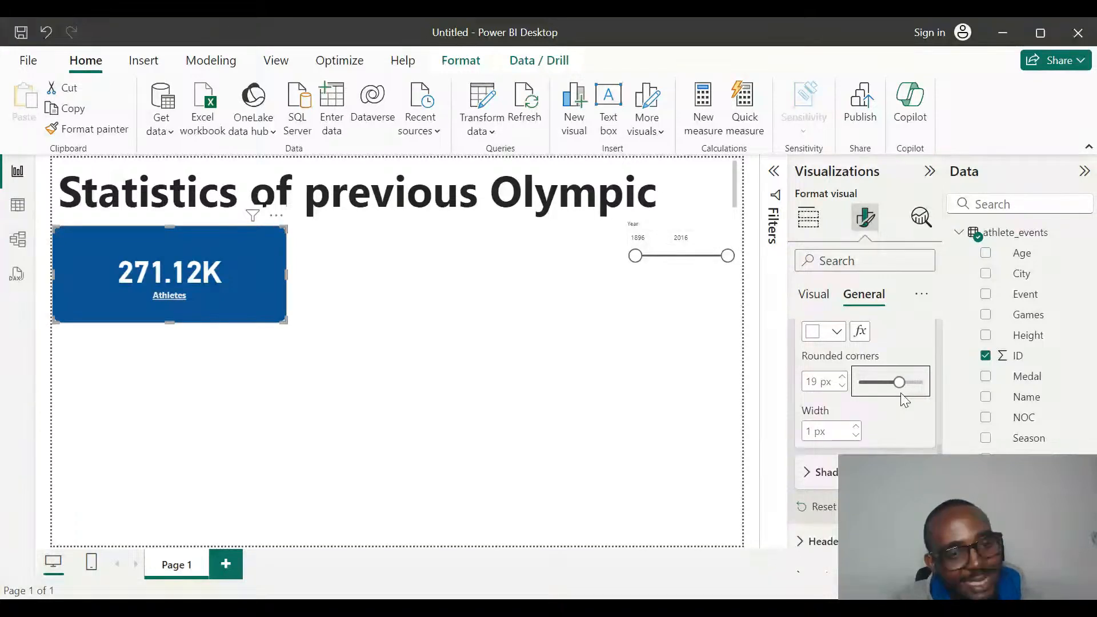
left_click(573, 356)
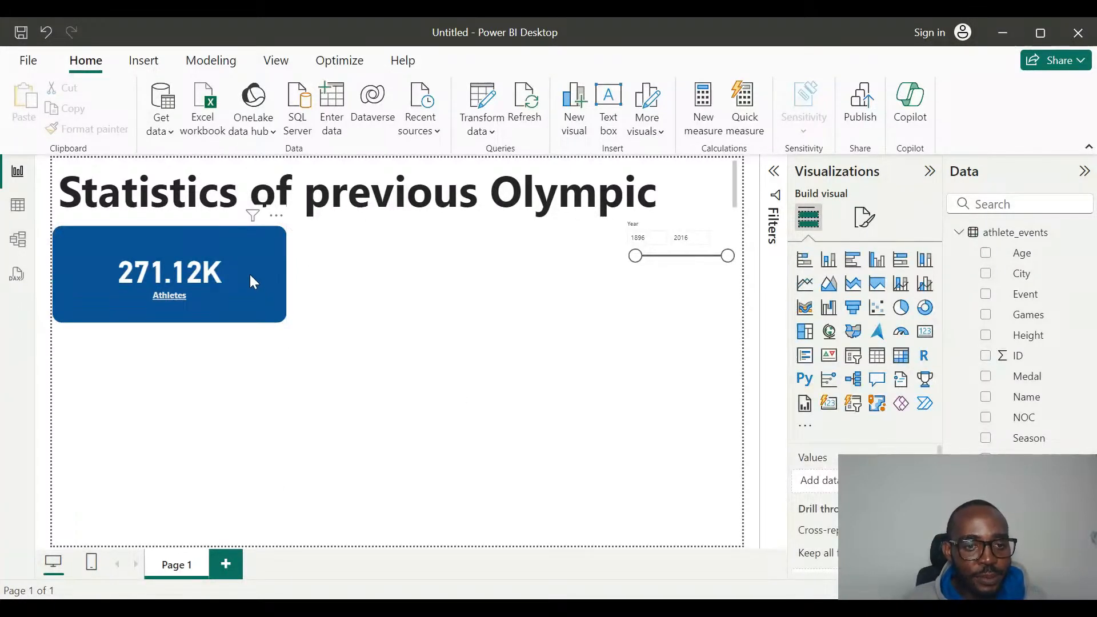
Move the Athletes card slightly down and to the right, and shift the Year range slicer down to line up with it.
left_click_drag(252, 274, 268, 280)
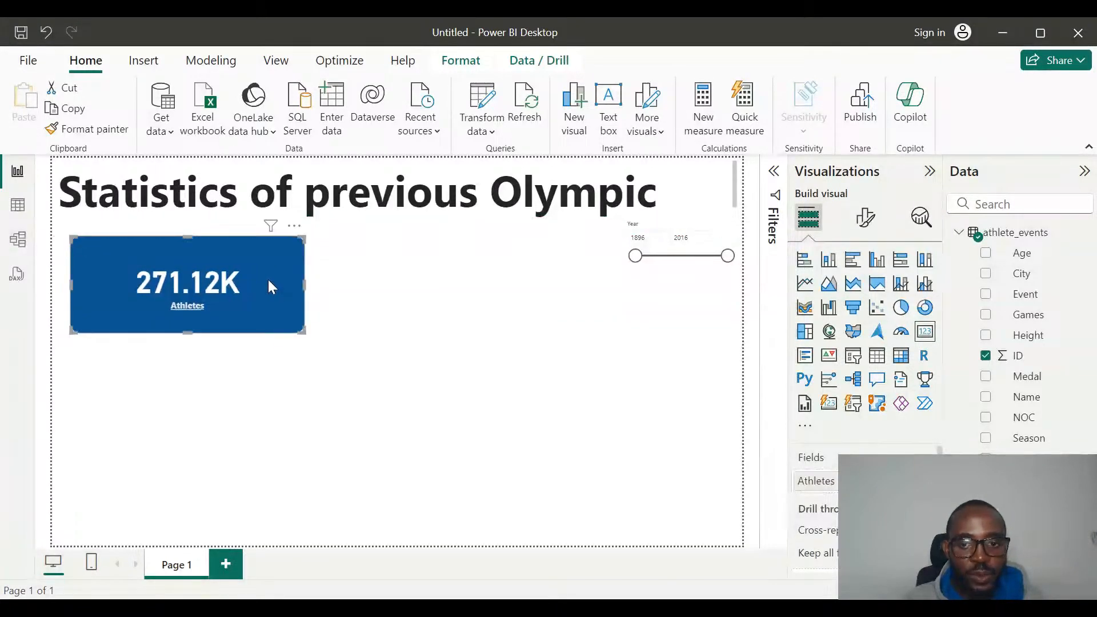
left_click(563, 302)
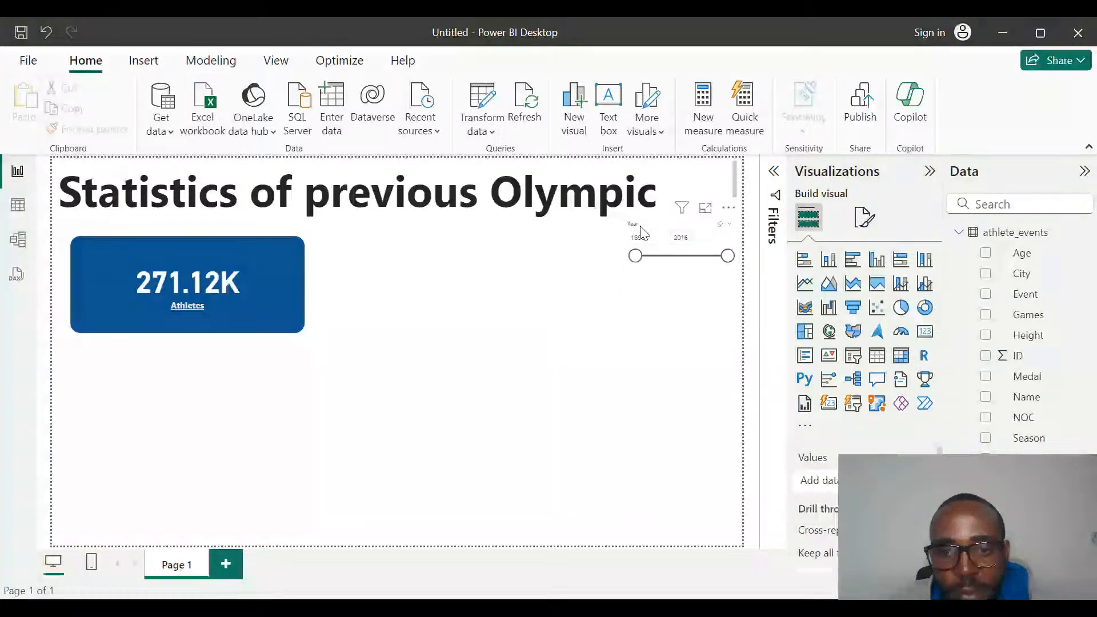
left_click_drag(641, 232, 644, 250)
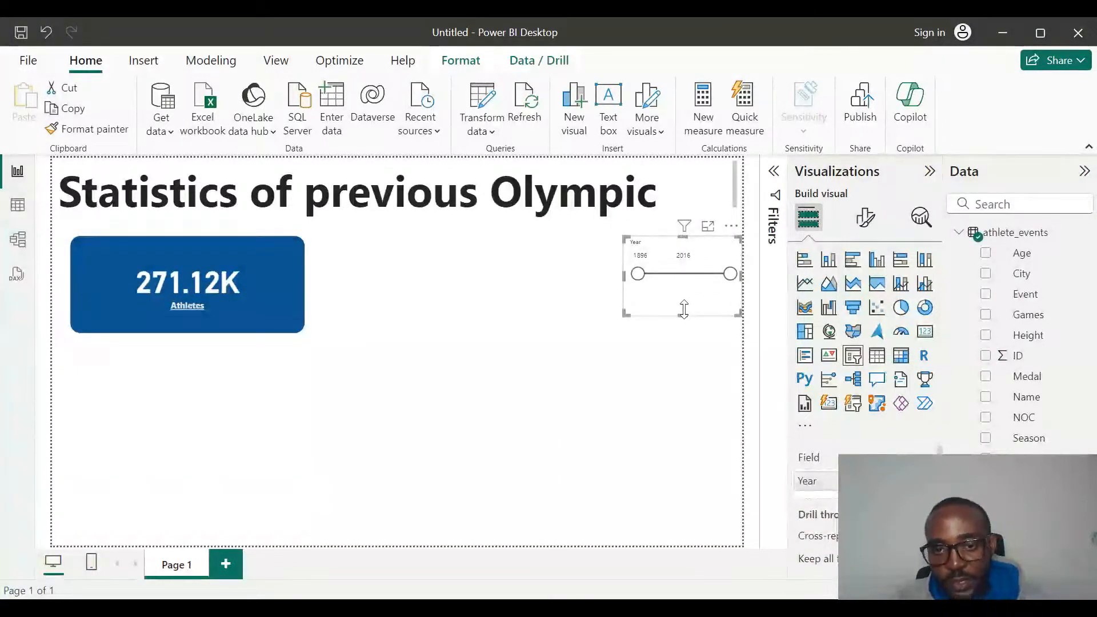
left_click(650, 256)
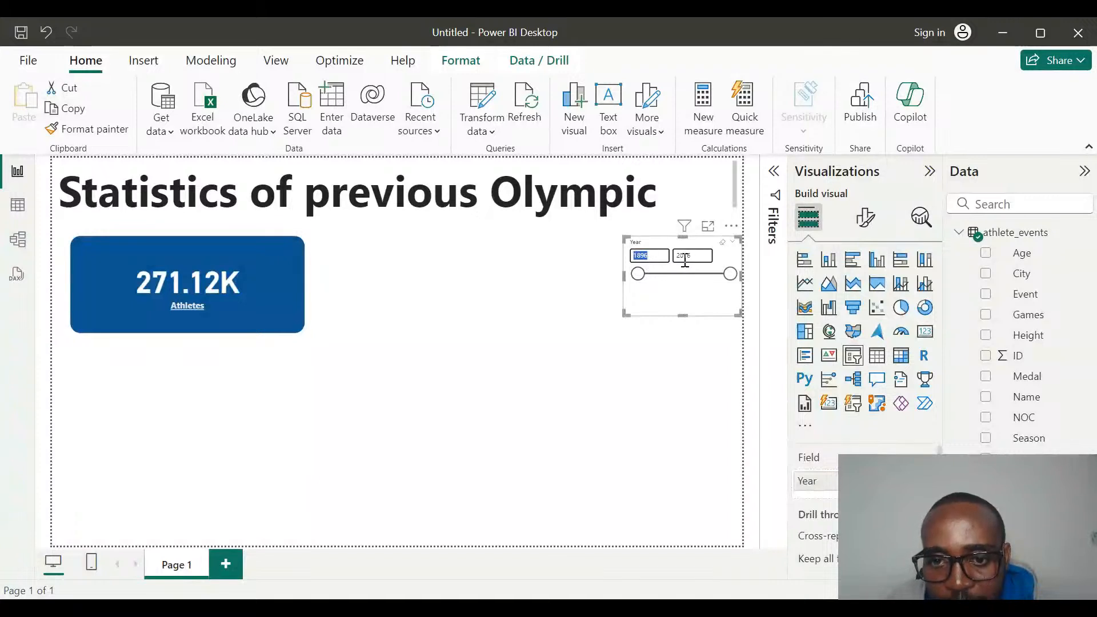
left_click(578, 293)
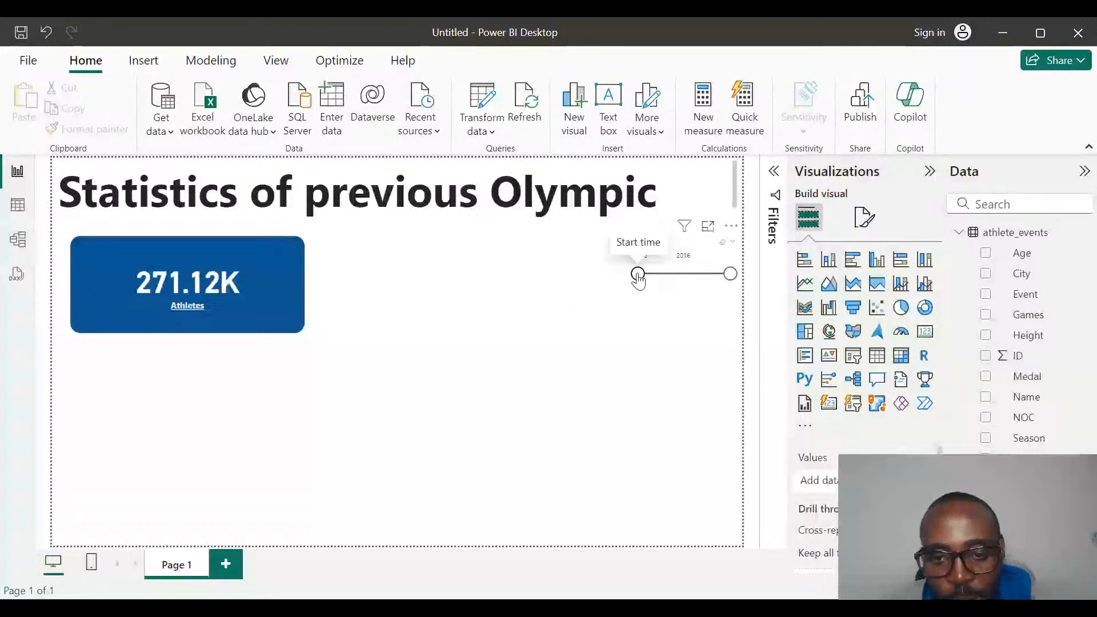
Try the Year range slicer by raising its start year to 1937 and further to 1951.
left_click_drag(639, 279, 672, 281)
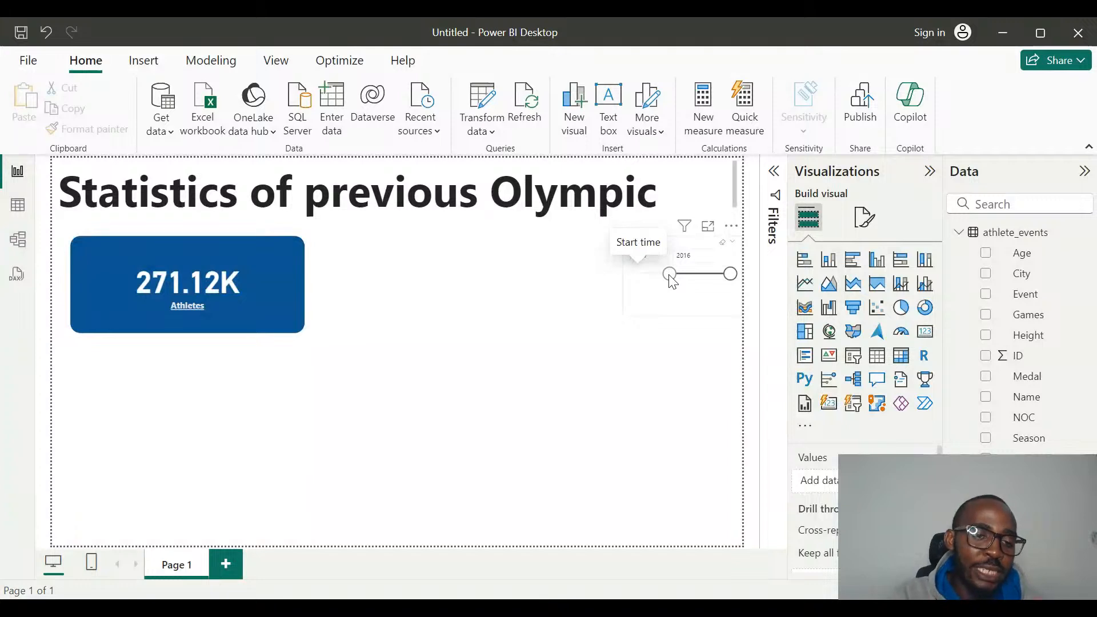
left_click_drag(669, 276, 670, 276)
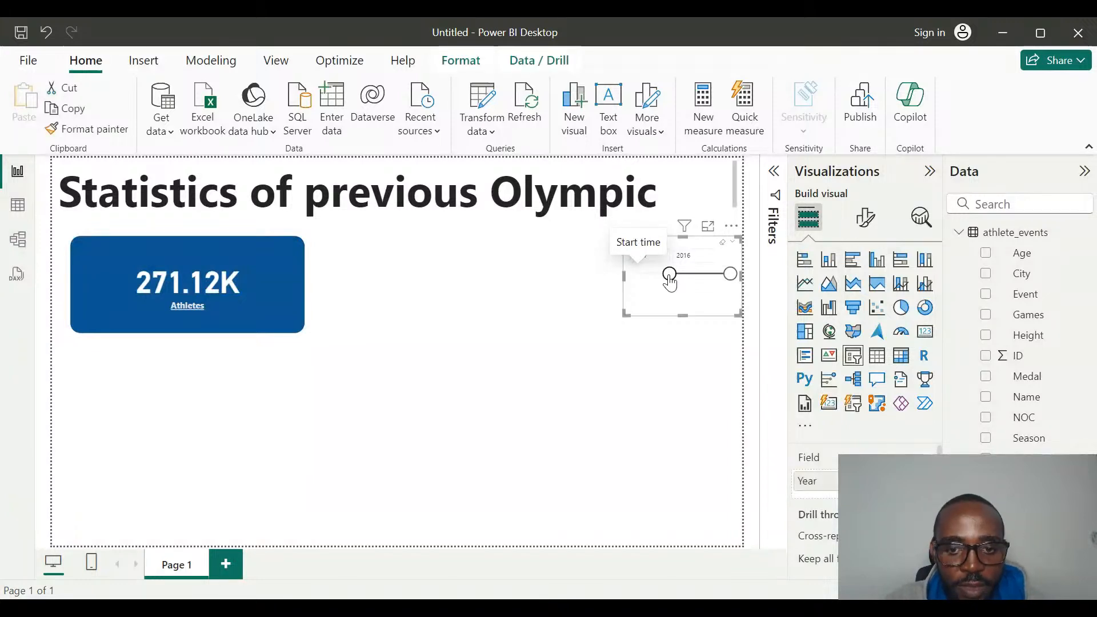
left_click(544, 357)
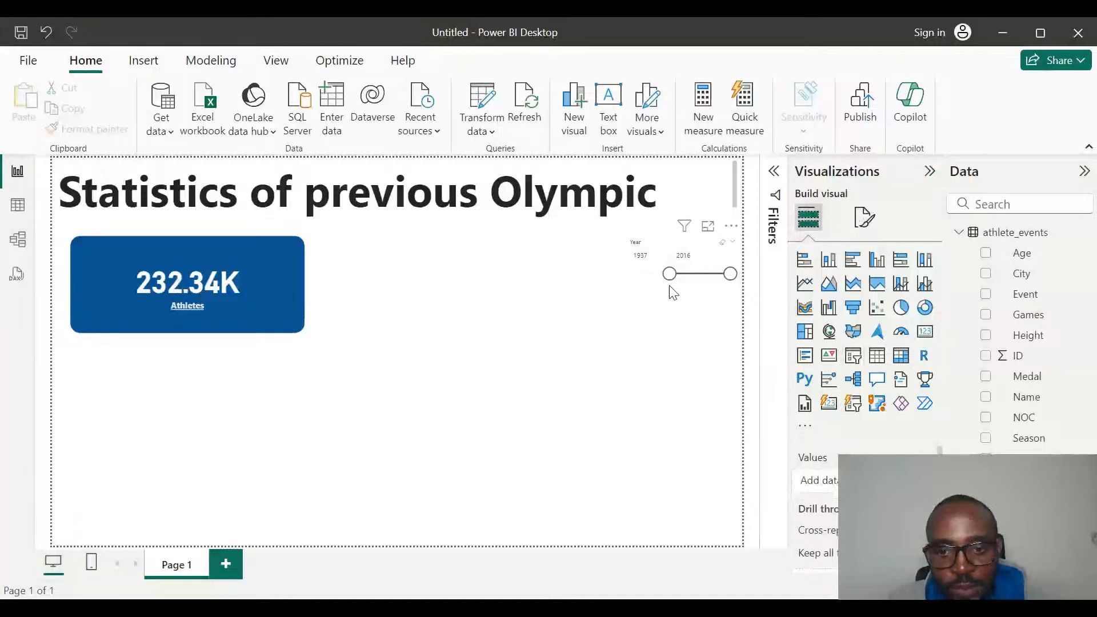
mouse_move(669, 277)
left_mouse_down()
mouse_move(694, 283)
mouse_move(681, 275)
left_mouse_up()
left_click(736, 273)
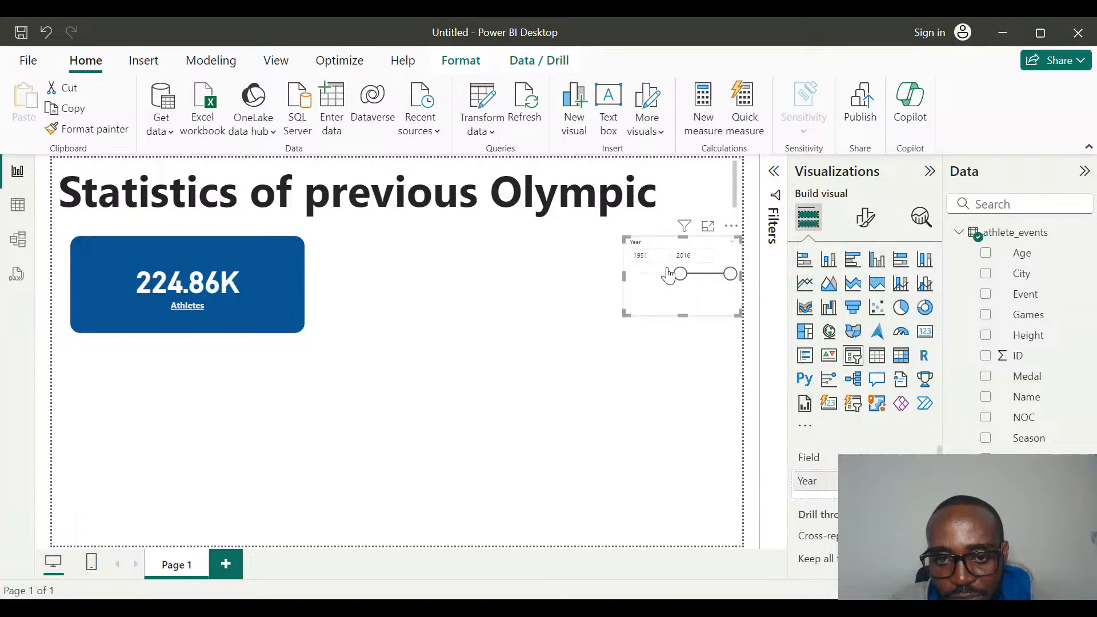
Set the Year range slicer's start year to 2000.
left_click(650, 256)
double_click(650, 256)
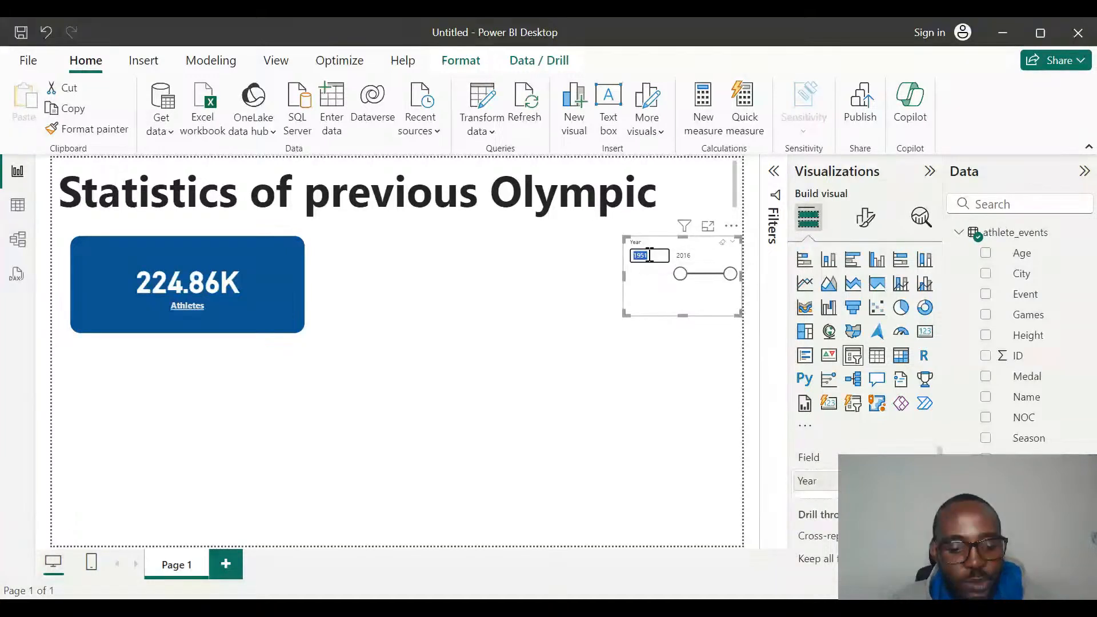
type("2000")
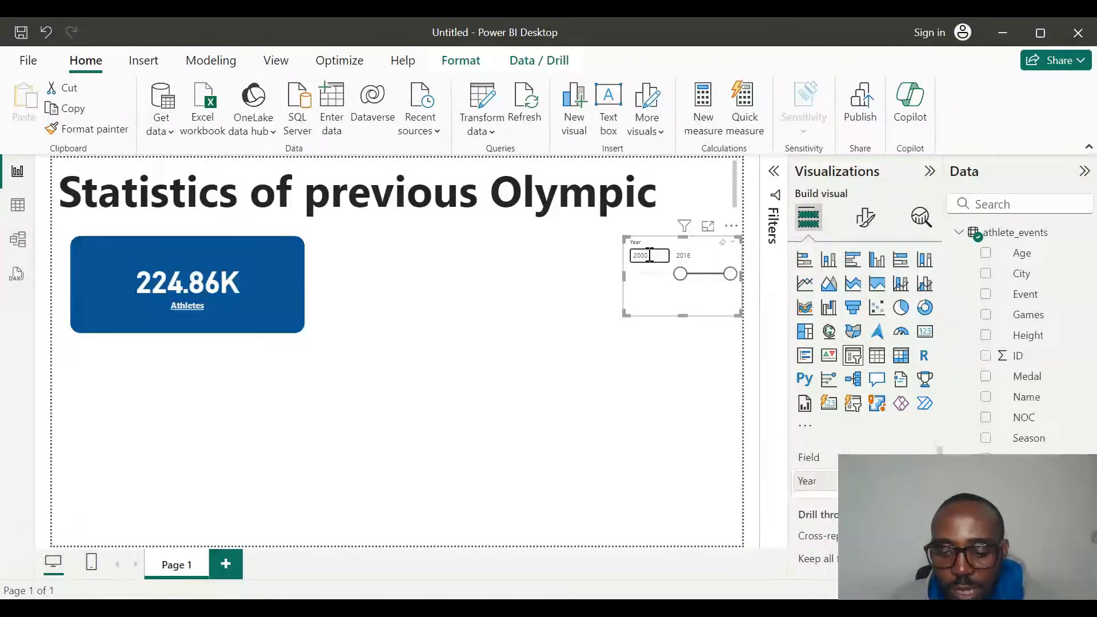
key("Return")
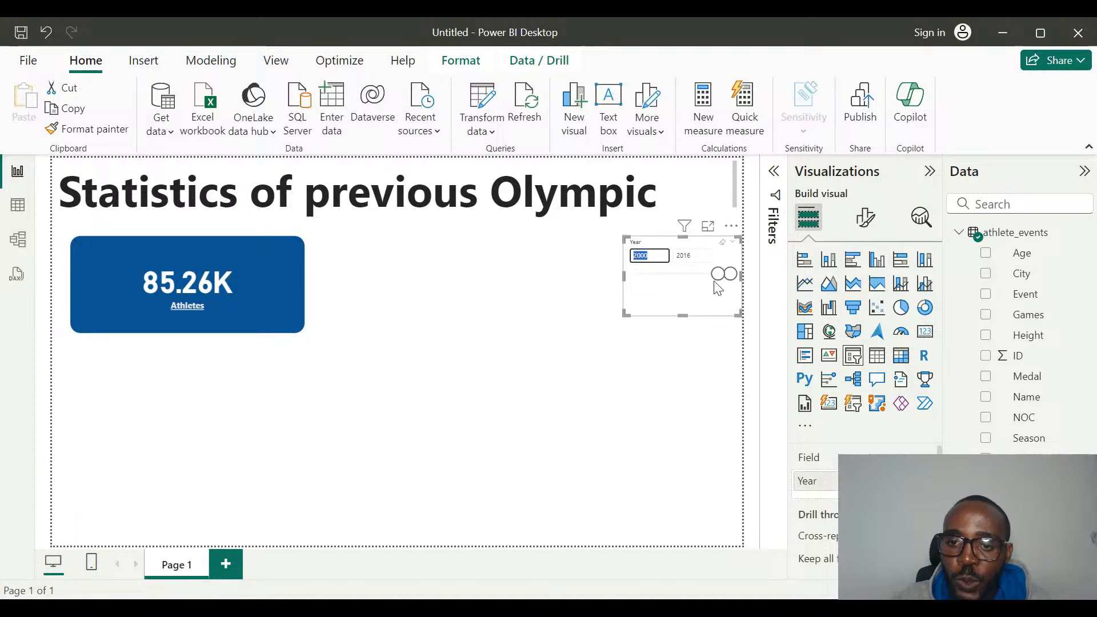
Lower the Year range slicer's start year with its handle, clear the slicer's selection, and deselect it.
left_click_drag(717, 278, 709, 276)
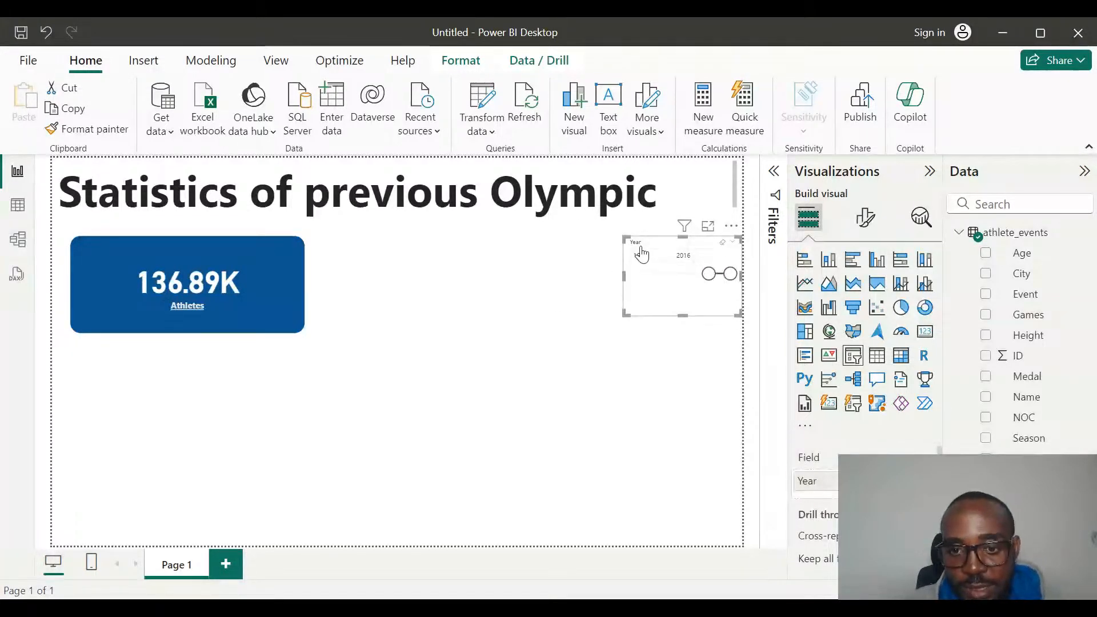
left_click(724, 252)
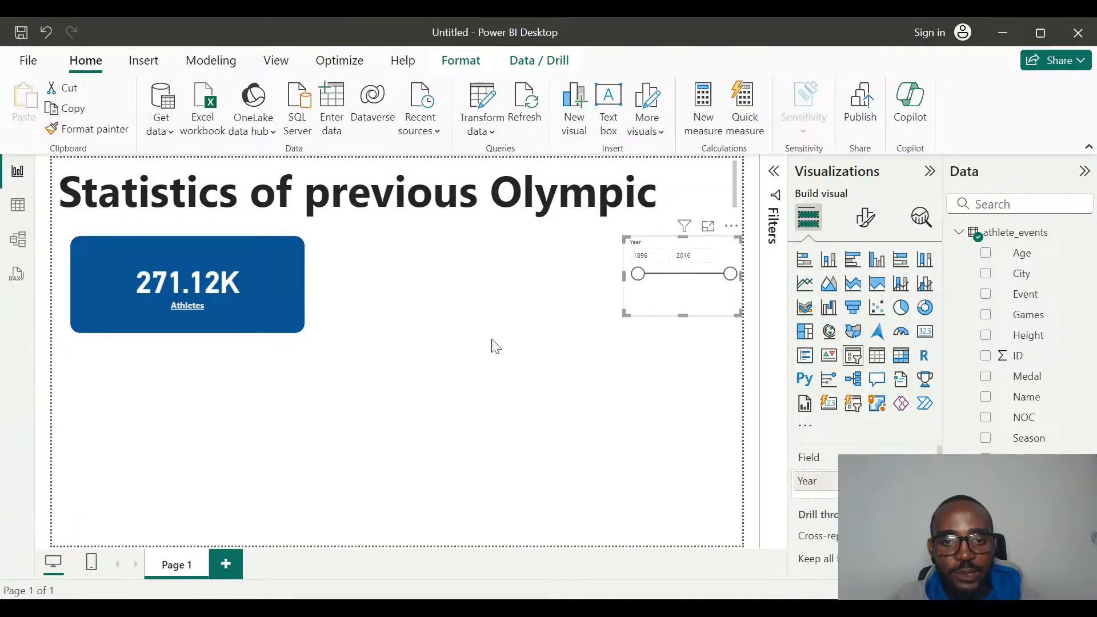
left_click(476, 336)
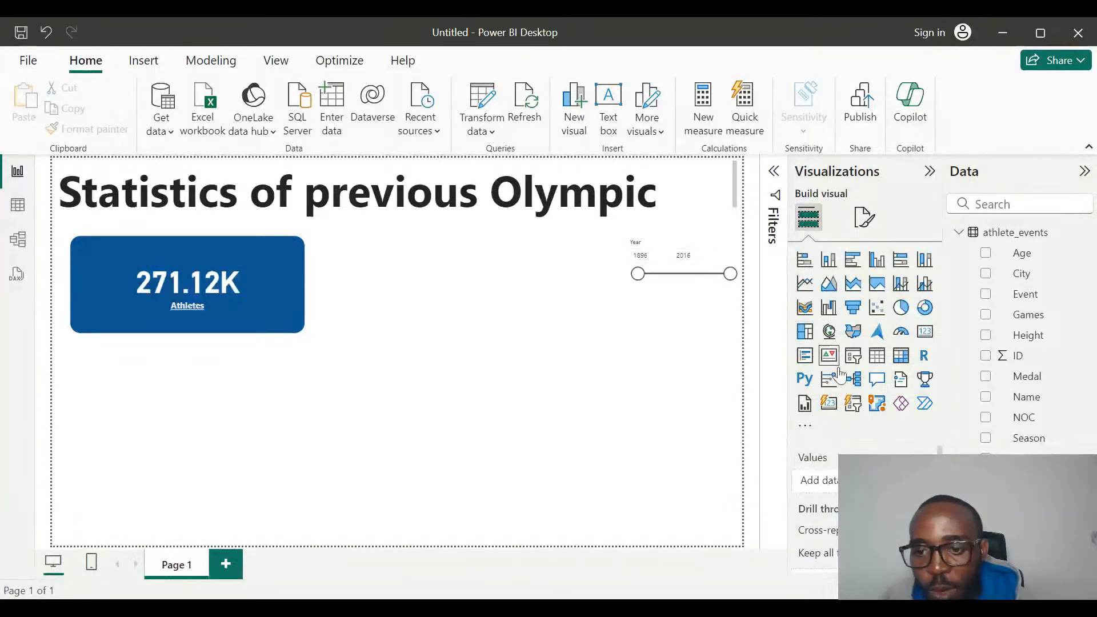
Add a button slicer for the Year field and place it between the Athletes card and the Year range slicer.
left_click(855, 406)
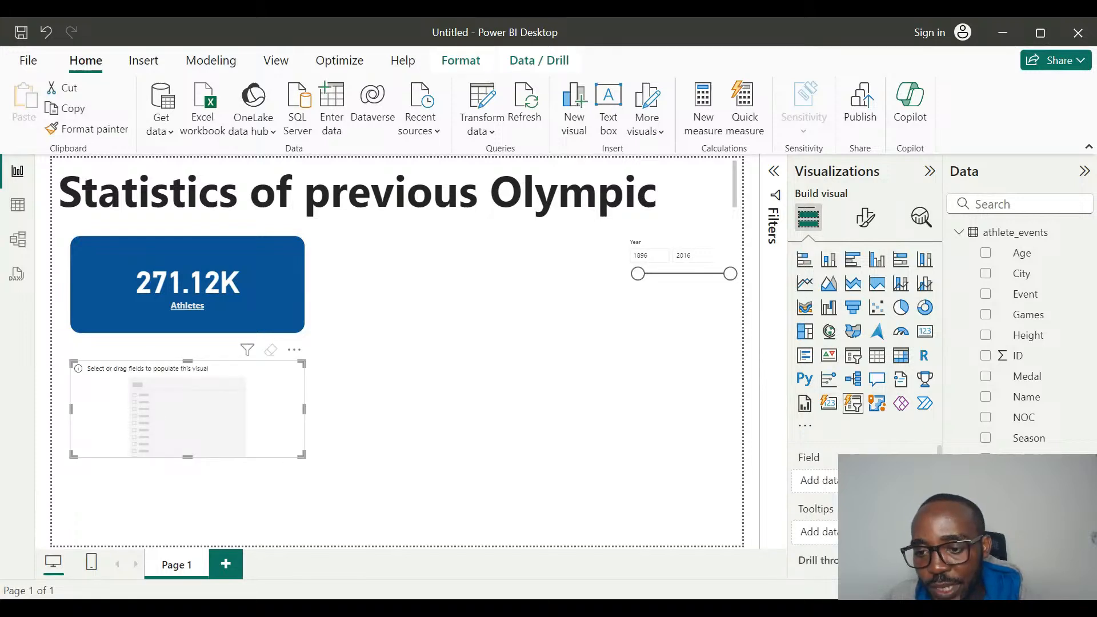
left_click(985, 540)
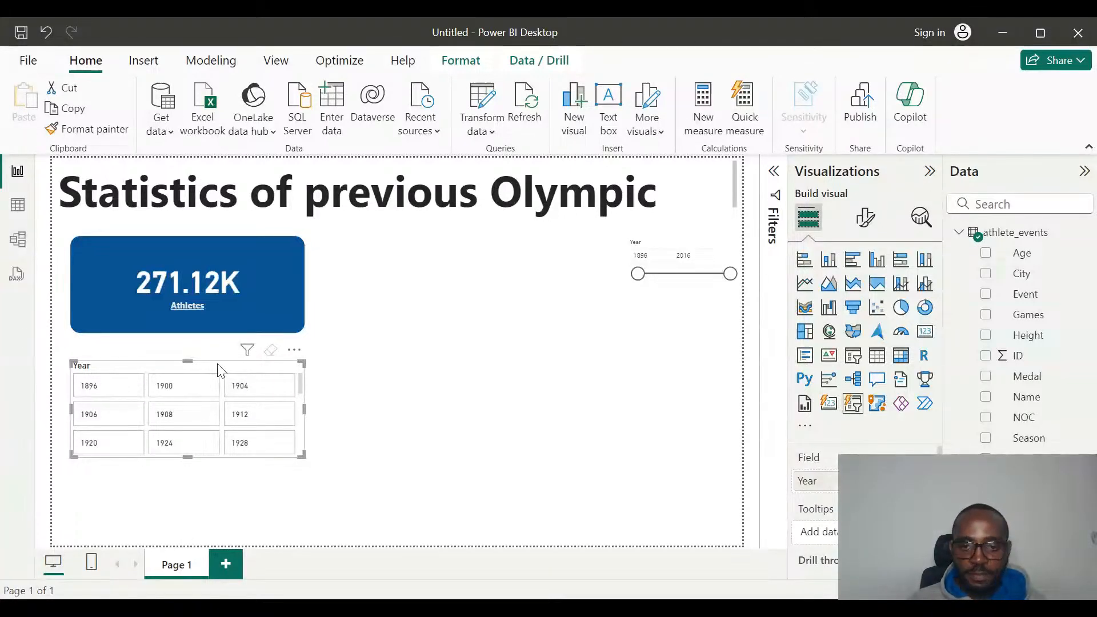
left_click_drag(220, 371, 494, 219)
left_click(564, 381)
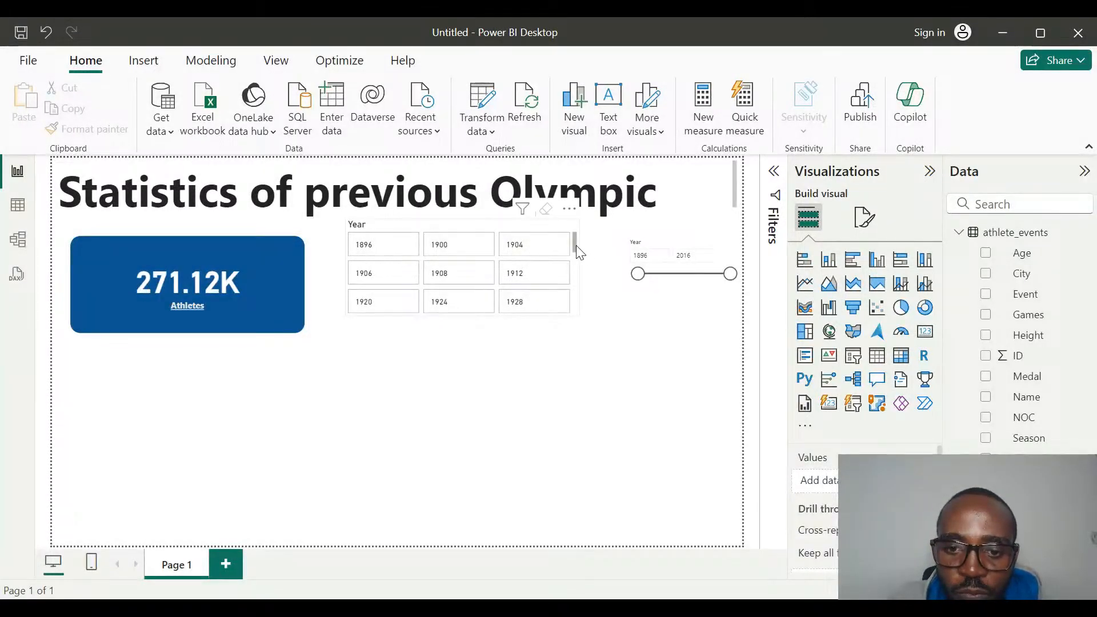
Filter the report to 1904 with the Year button slicer and move the slicer slightly down, clear of the title.
scroll(576, 248, "down", 2)
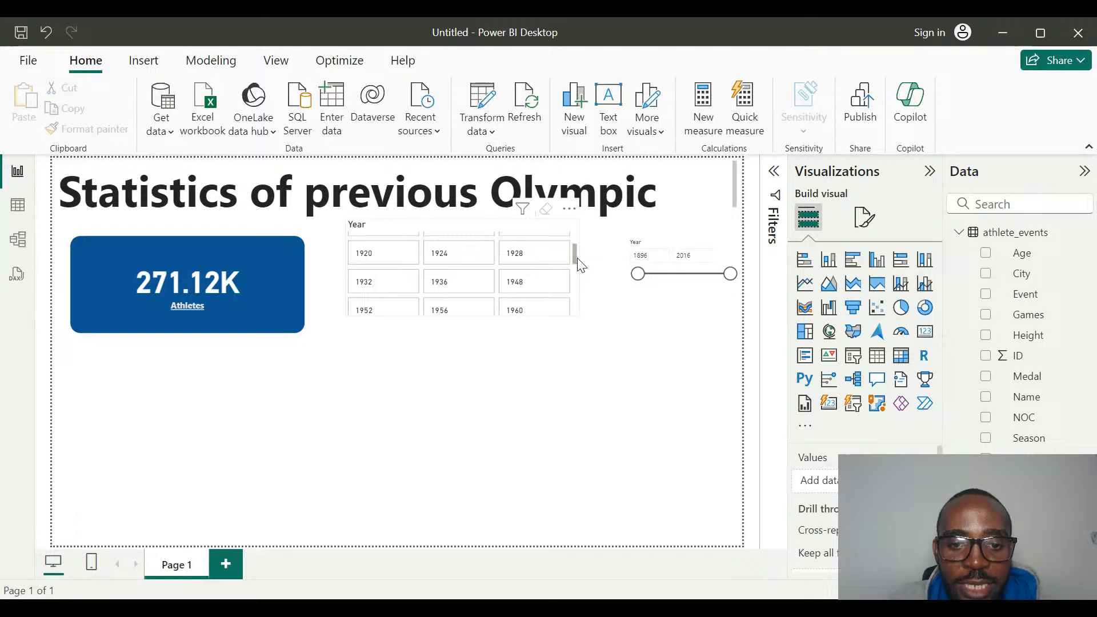
scroll(581, 264, "up", 2)
left_click(523, 255)
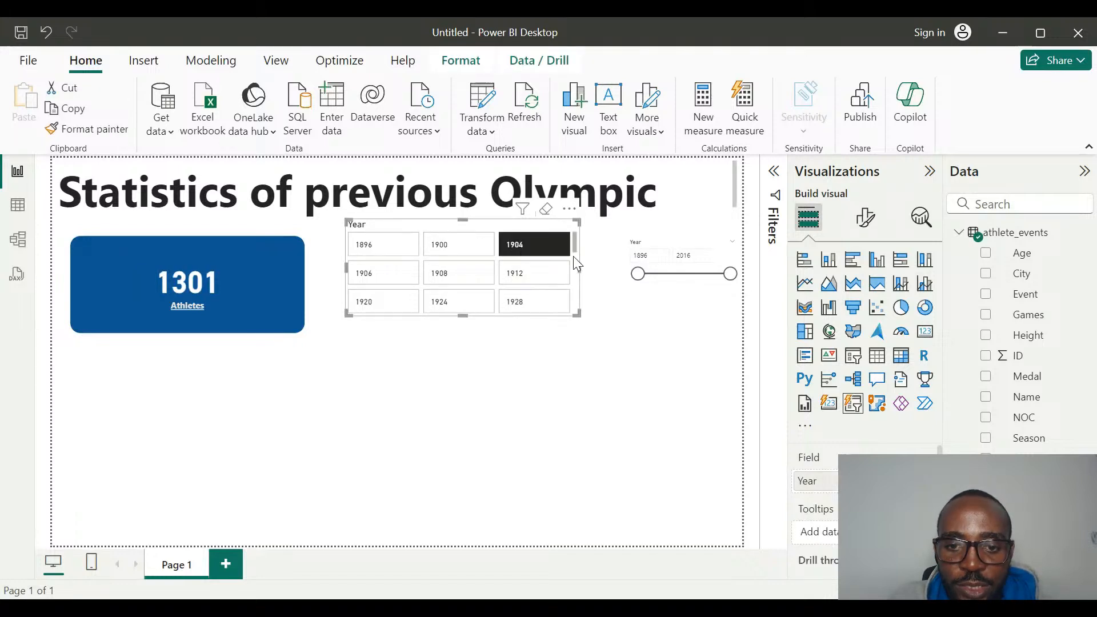
left_click_drag(572, 246, 575, 273)
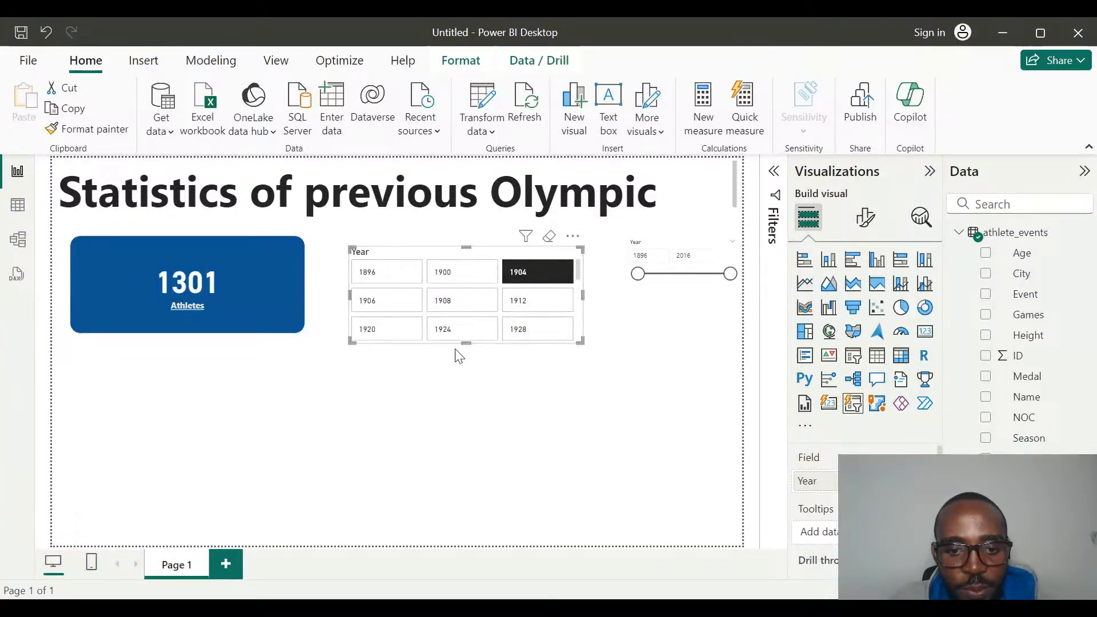
mouse_move(466, 343)
left_mouse_down()
mouse_move(475, 464)
mouse_move(462, 345)
left_mouse_up()
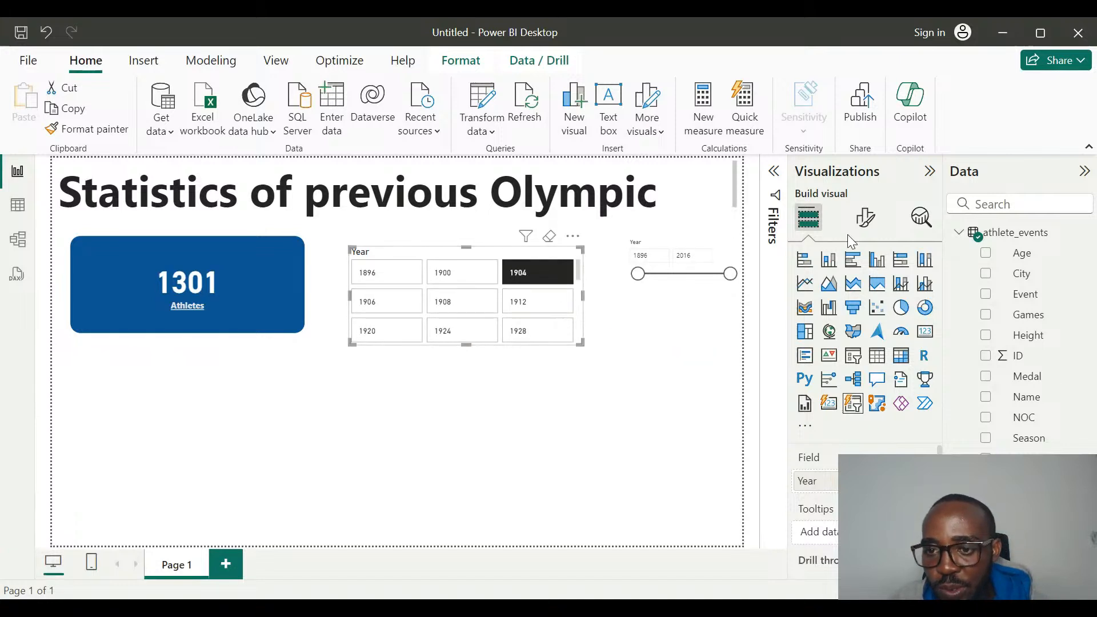
Set the maximum rows shown in the Year button slicer's grid layout to 4.
scroll(846, 412, "down", 3)
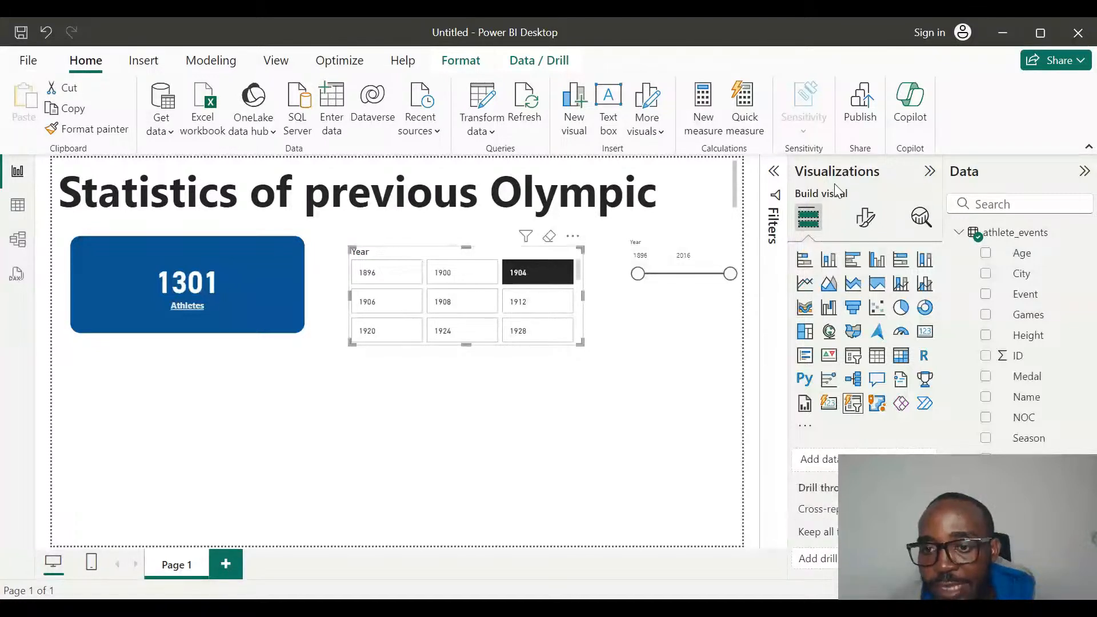
left_click(860, 229)
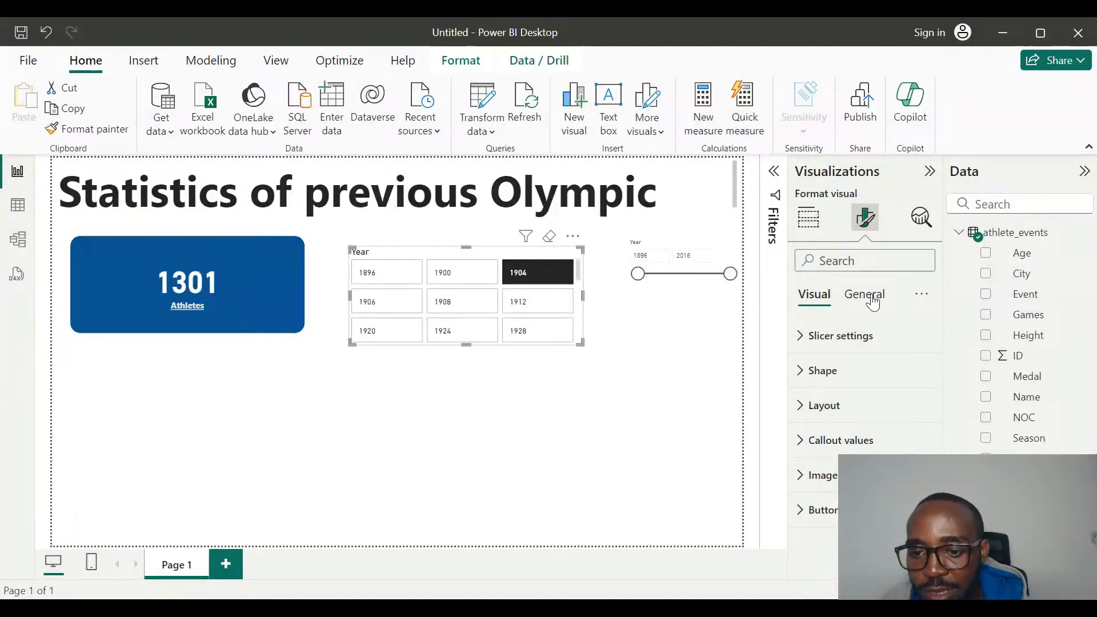
left_click(794, 342)
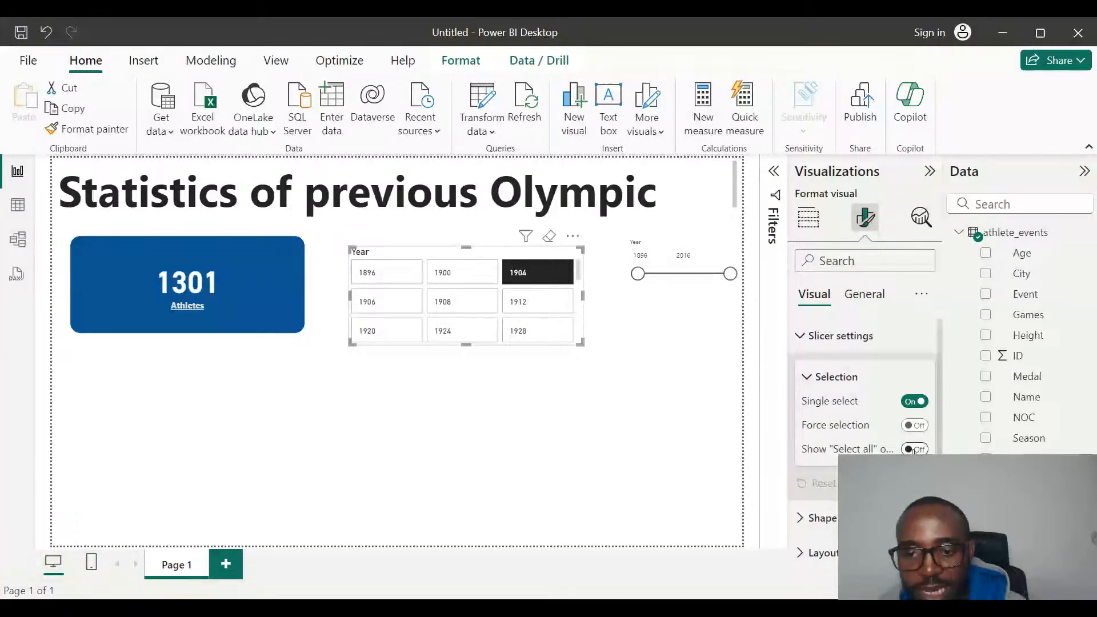
left_click(801, 339)
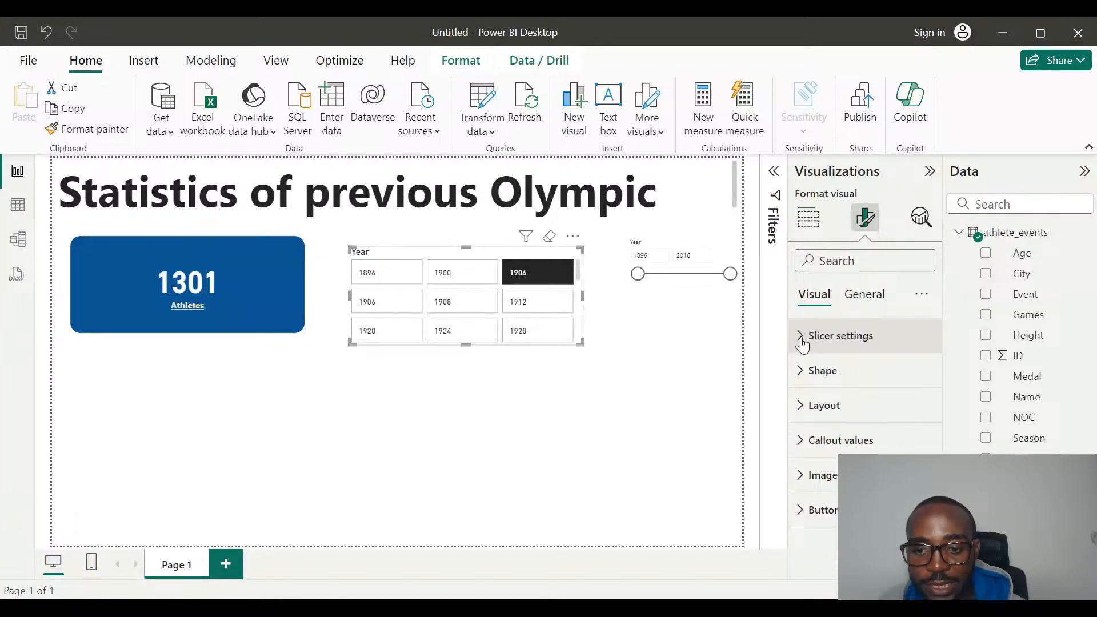
left_click(805, 407)
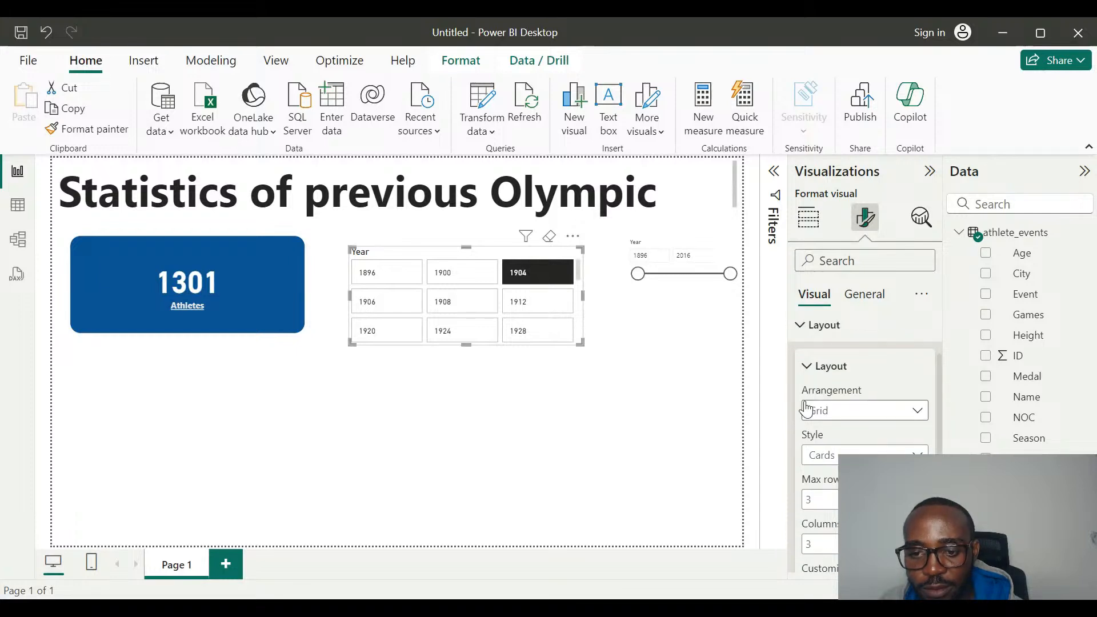
scroll(807, 409, "down", 3)
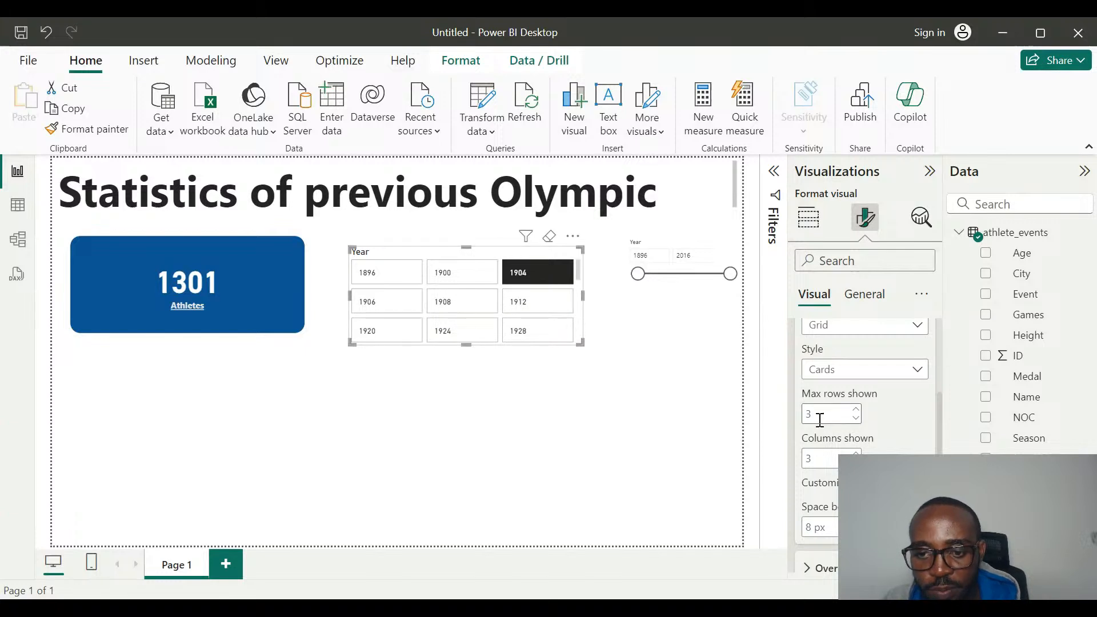
left_click(856, 411)
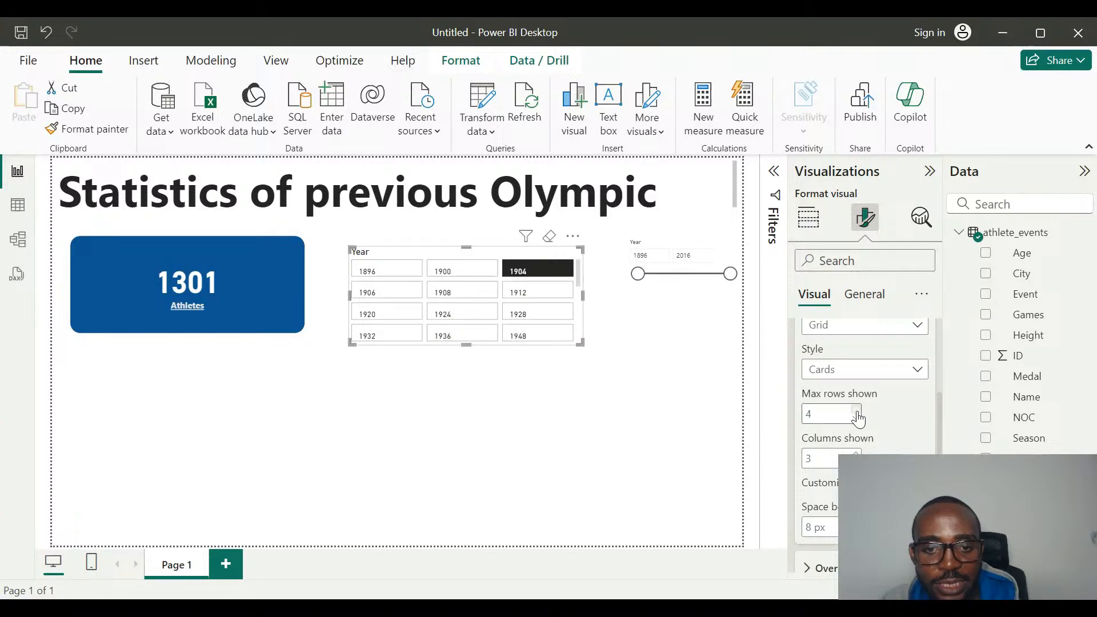
left_click(857, 412)
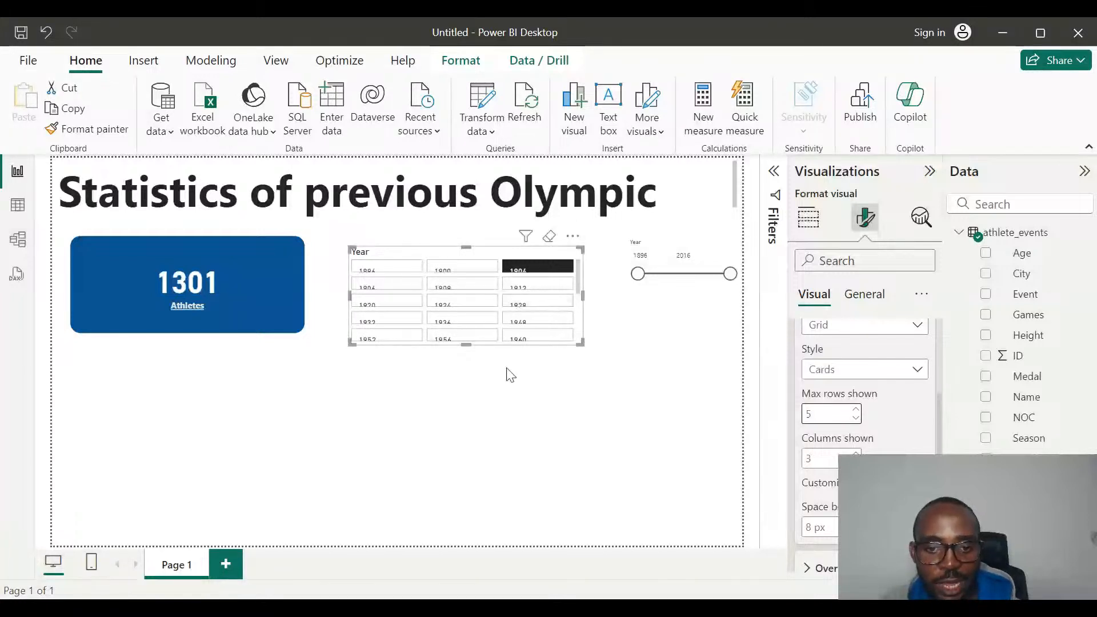
left_click(856, 419)
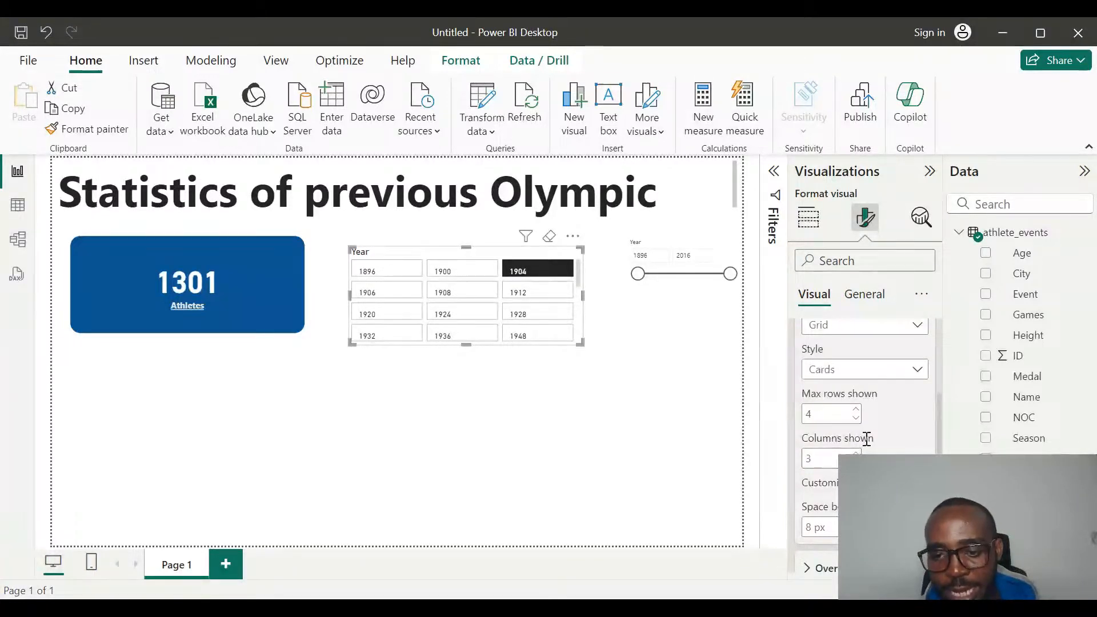
Set the Year button slicer's columns shown to 5, check its last years, and deselect the slicer.
left_click(855, 454)
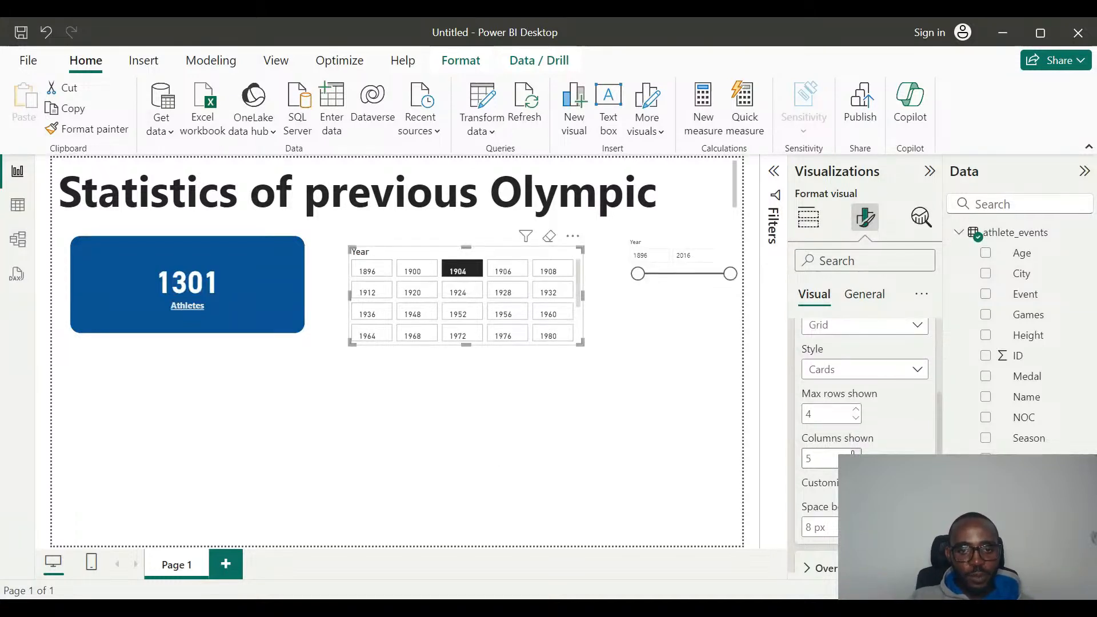
scroll(463, 317, "down", 2)
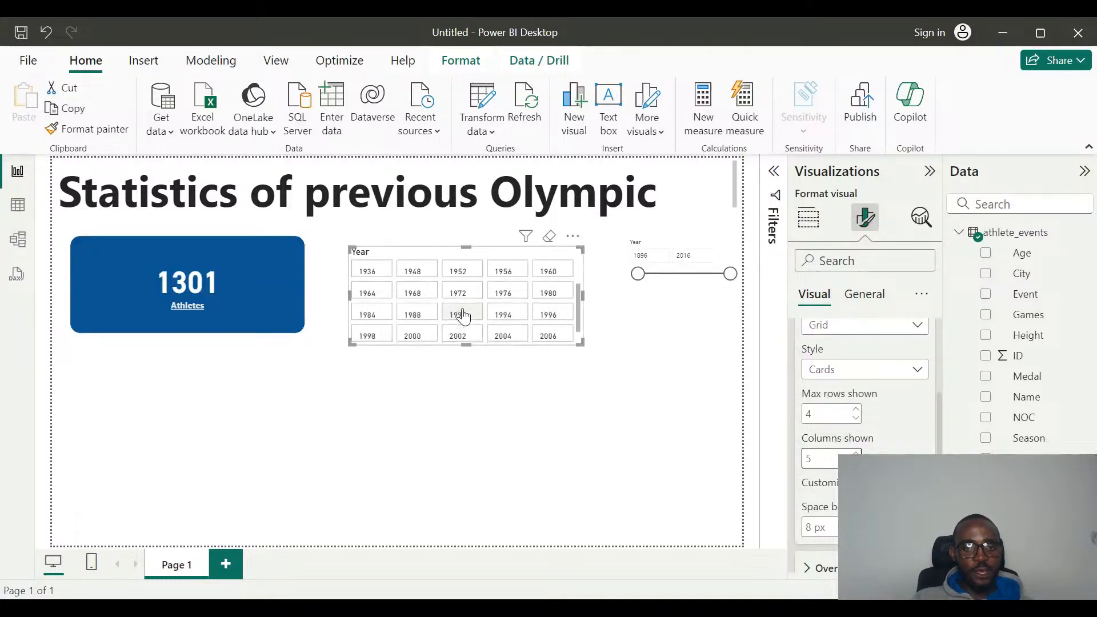
scroll(464, 316, "down", 1)
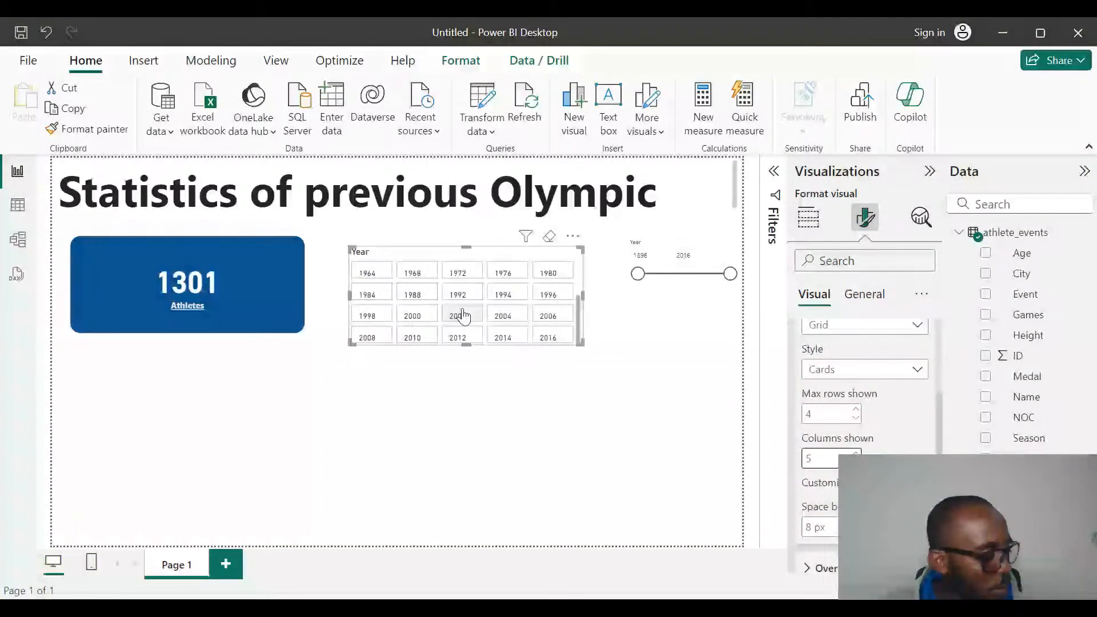
left_click(519, 507)
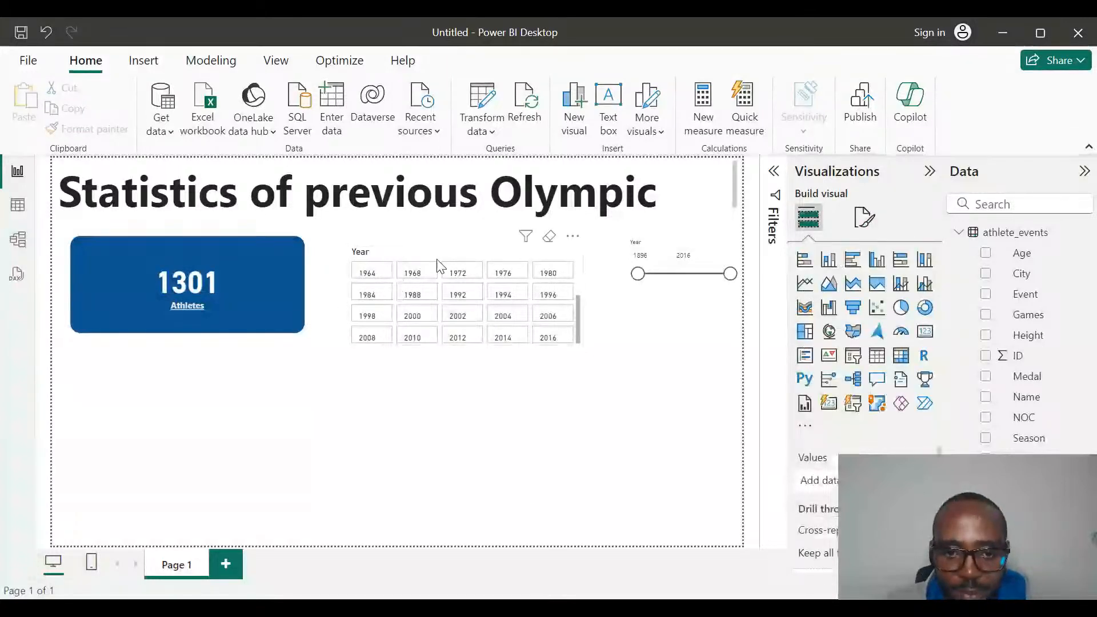
Move the Year button slicer slightly up, level with the Athletes card, clear its selection, and deselect it.
mouse_move(440, 264)
left_mouse_down()
mouse_move(599, 303)
mouse_move(440, 253)
left_mouse_up()
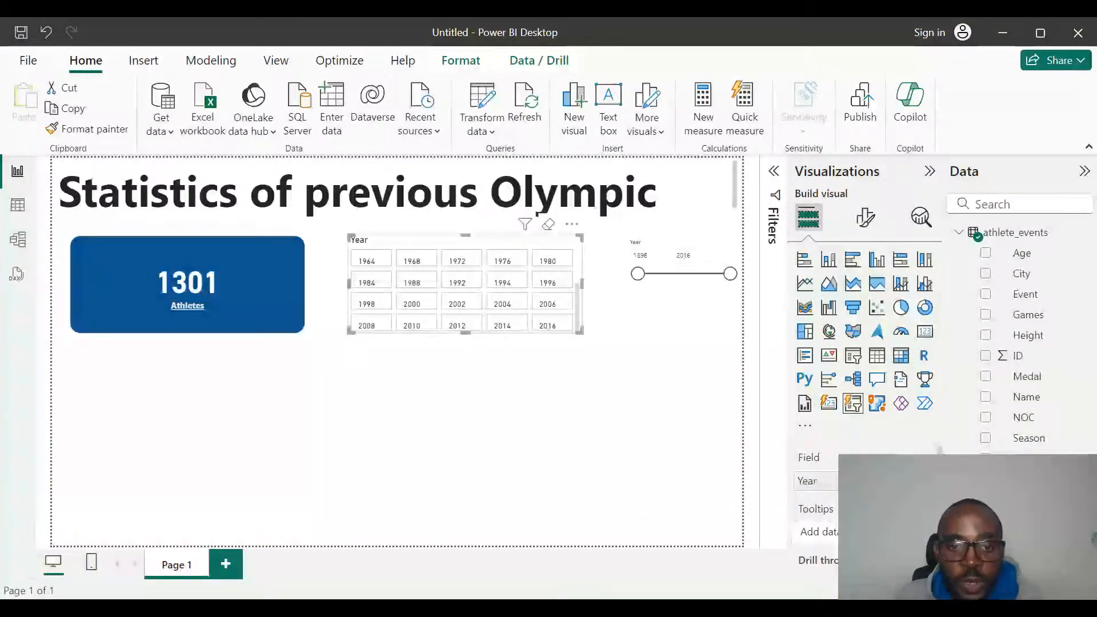
left_click(549, 229)
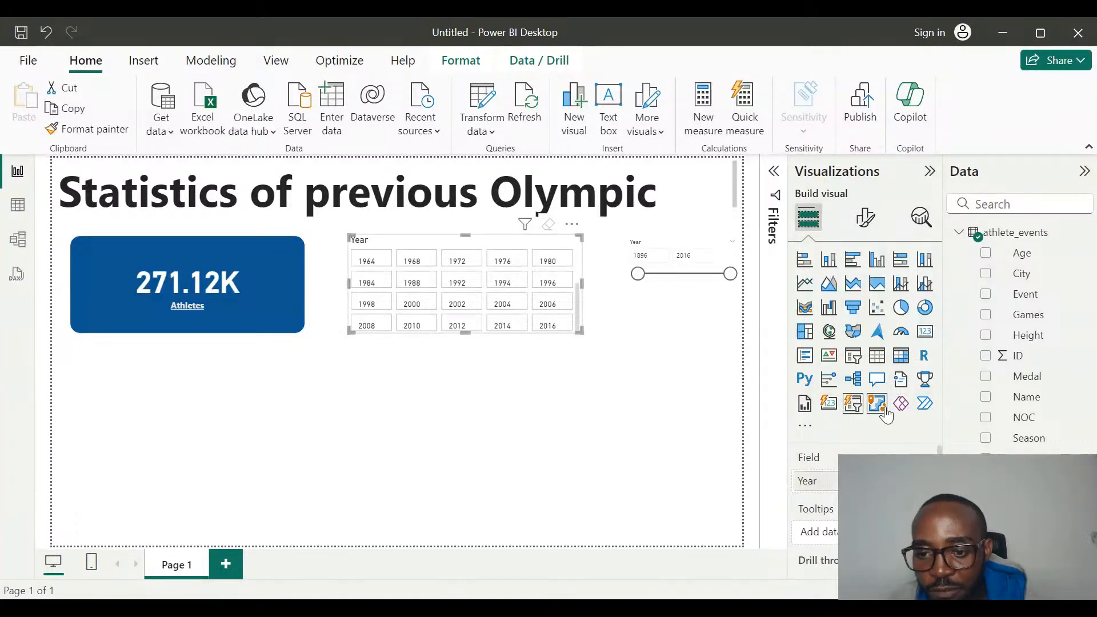
left_click(737, 437)
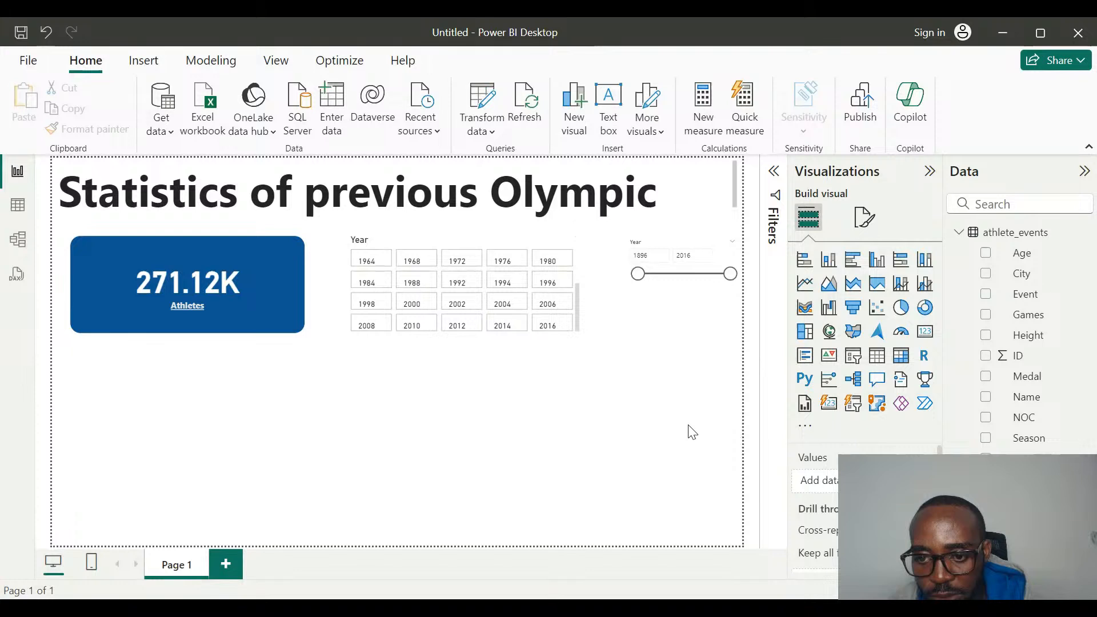
Add a button slicer for the Season field and filter the report by Summer and Winter in turn.
left_click(852, 405)
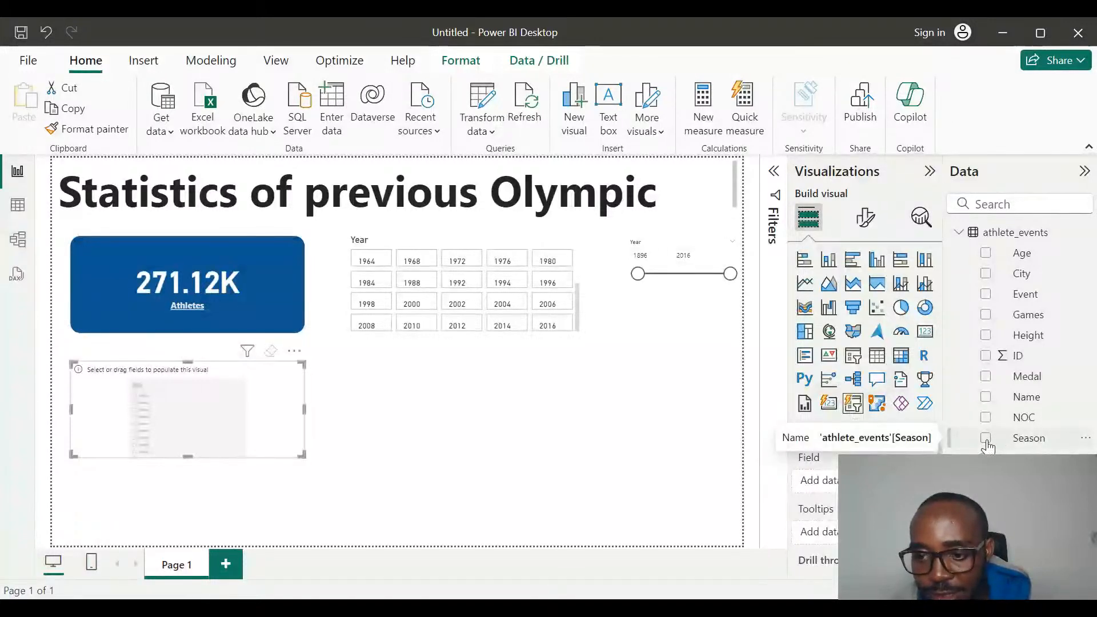
left_click(986, 440)
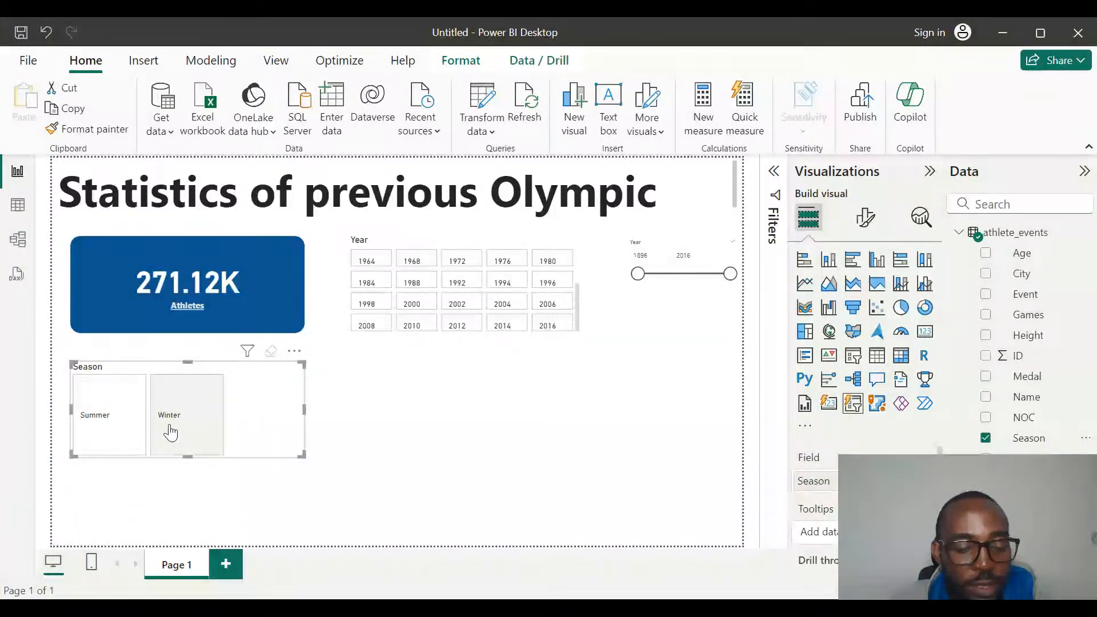
left_click(131, 437)
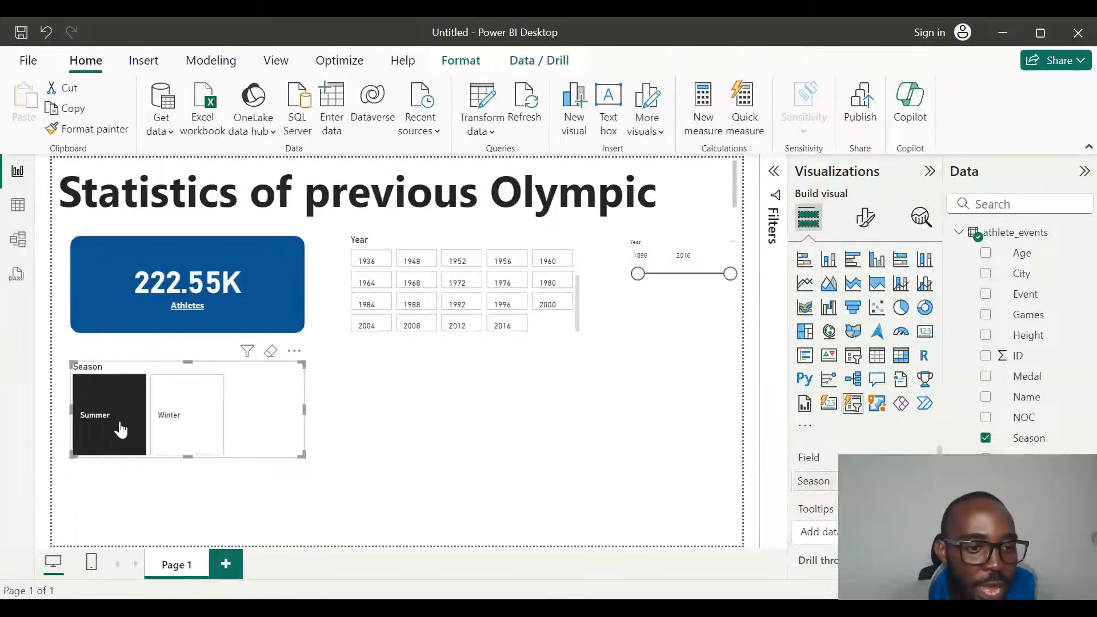
left_click(167, 416)
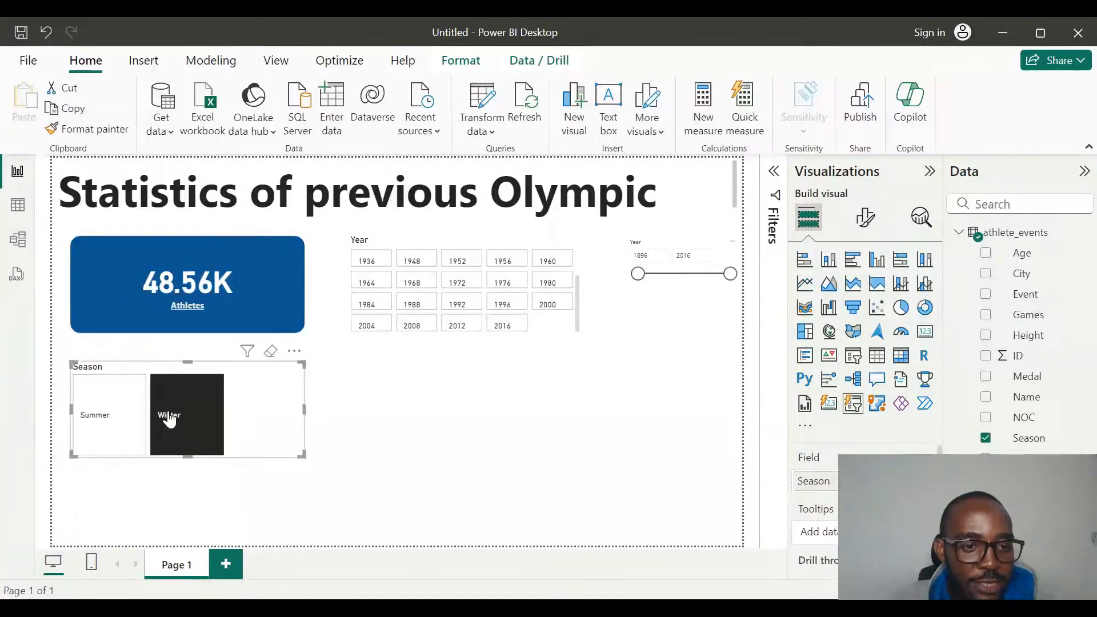
left_click(116, 420)
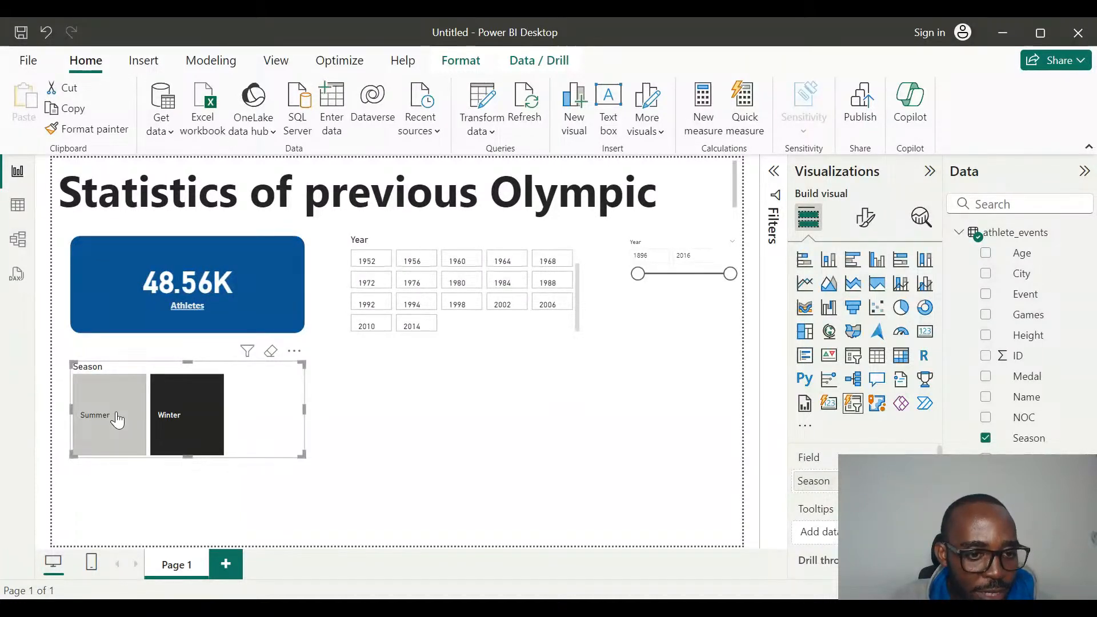
left_click(178, 421)
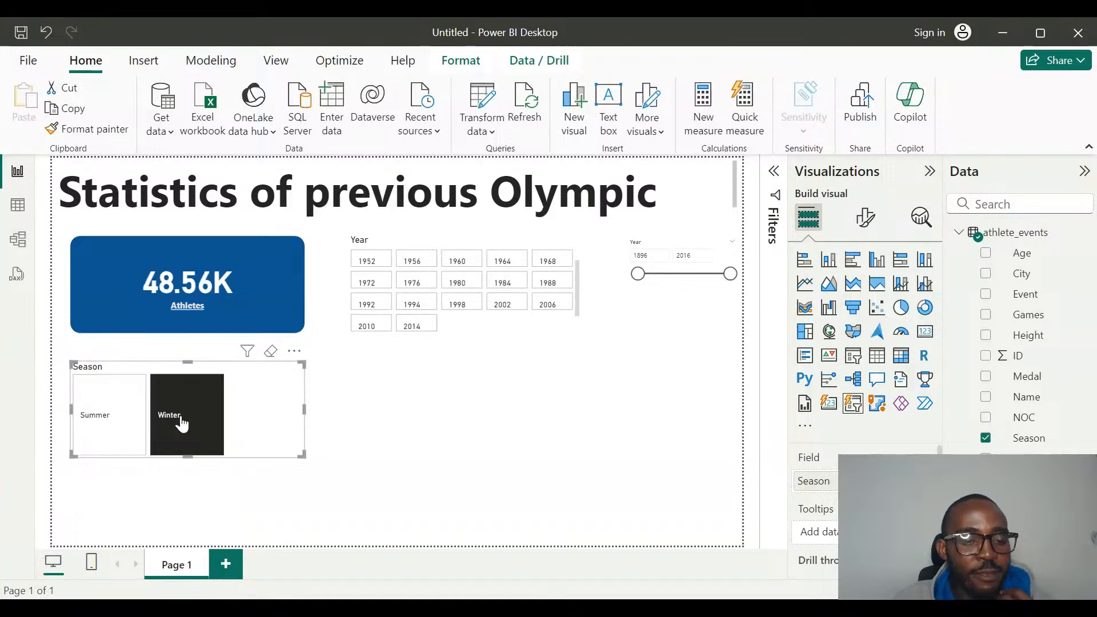
Move the Season slicer below the two Year slicers and clear its Winter selection.
left_click_drag(136, 368, 561, 349)
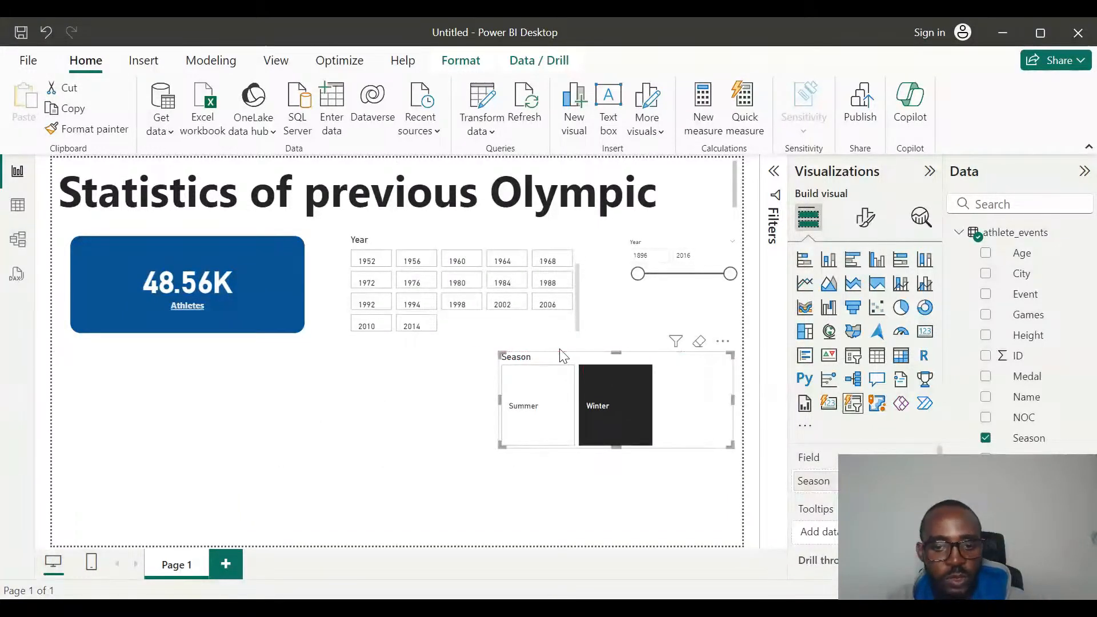
left_click(610, 435)
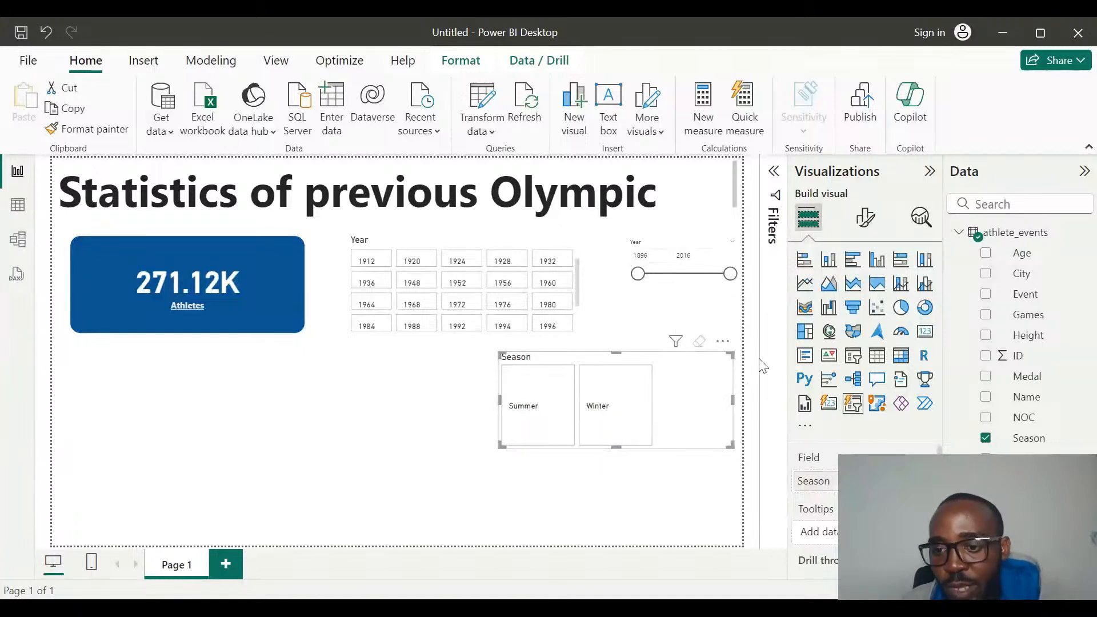
Convert the Season slicer to a table and add the ID field to it as a count.
left_click(878, 357)
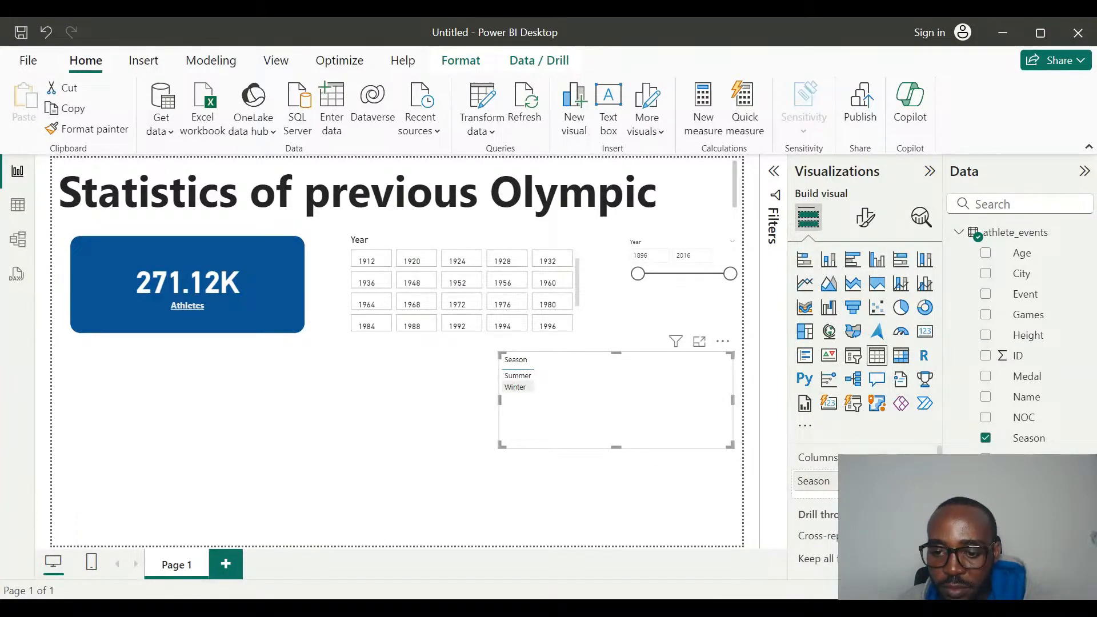
scroll(866, 507, "down", 1)
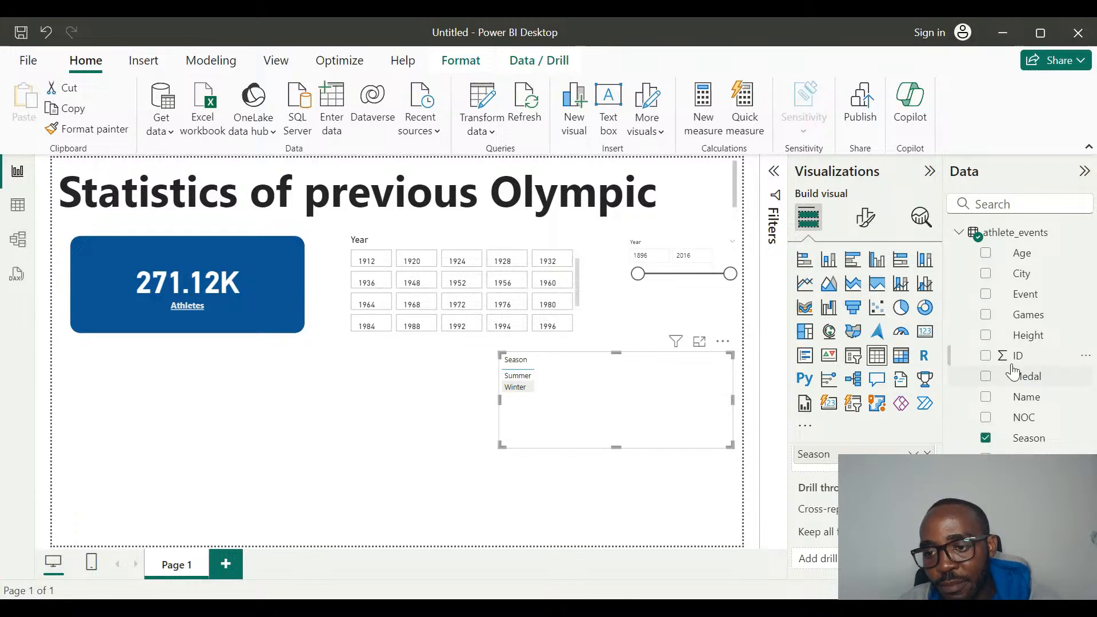
left_click(1012, 360)
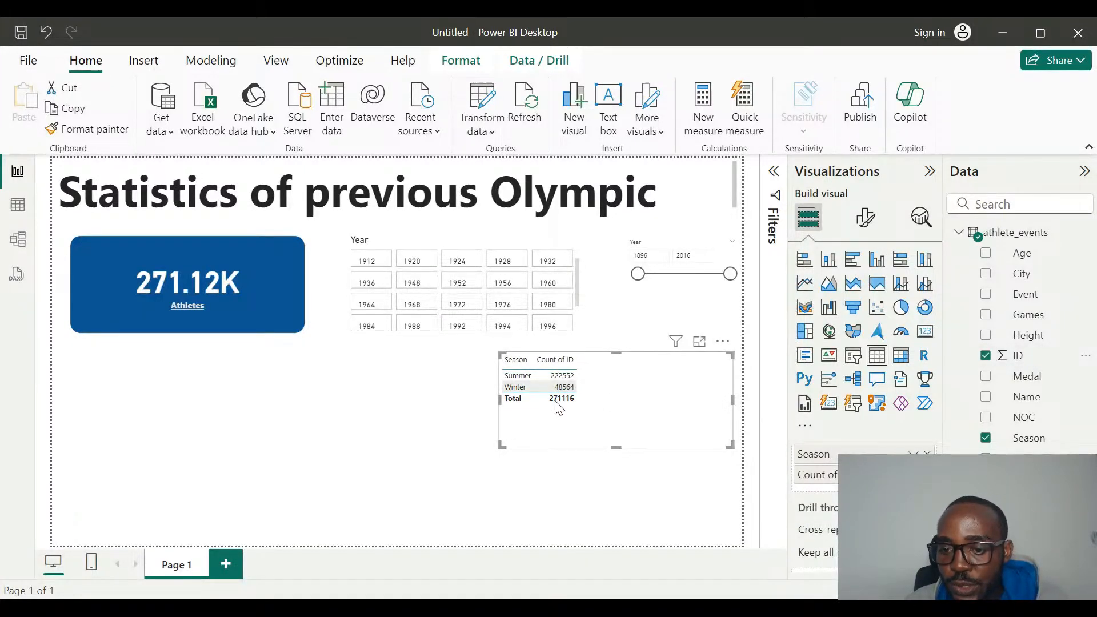
scroll(811, 480, "up", 1)
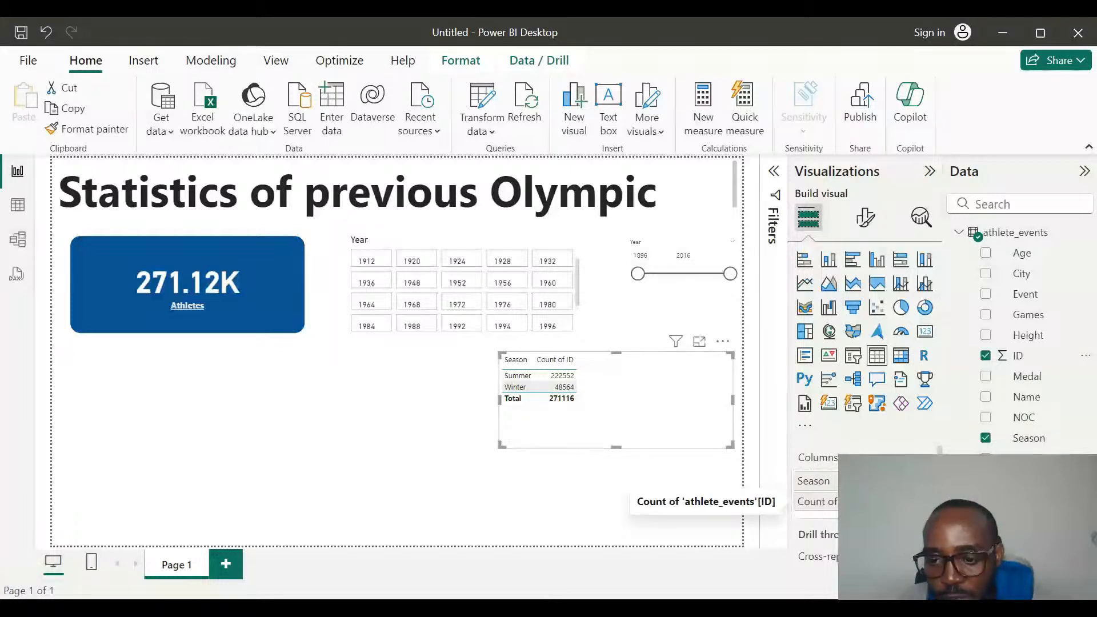
left_click(911, 502)
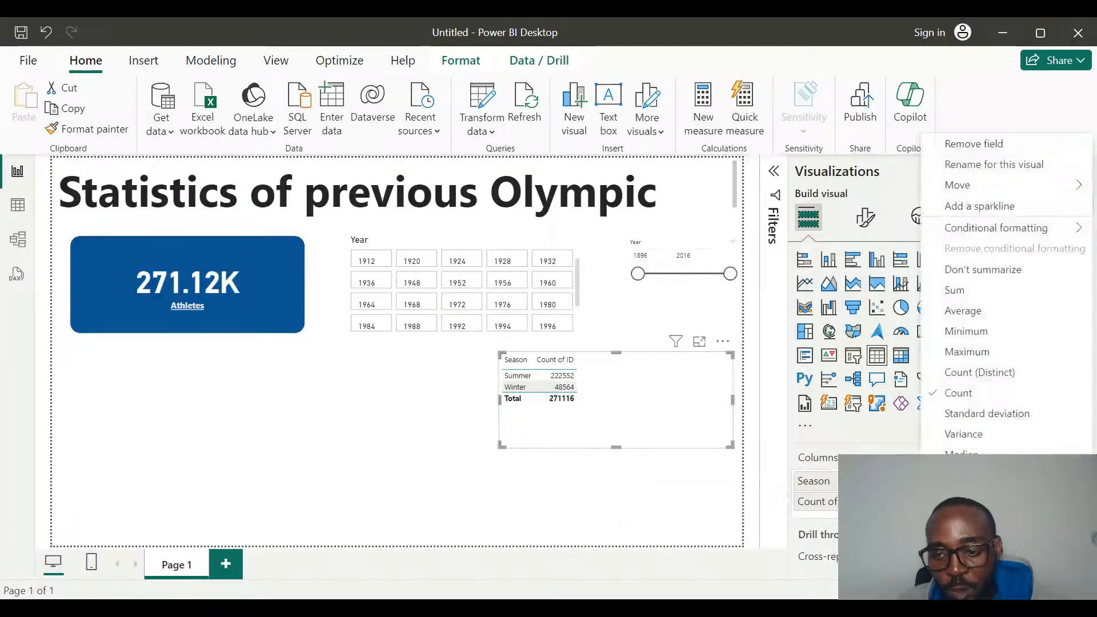
left_click(970, 172)
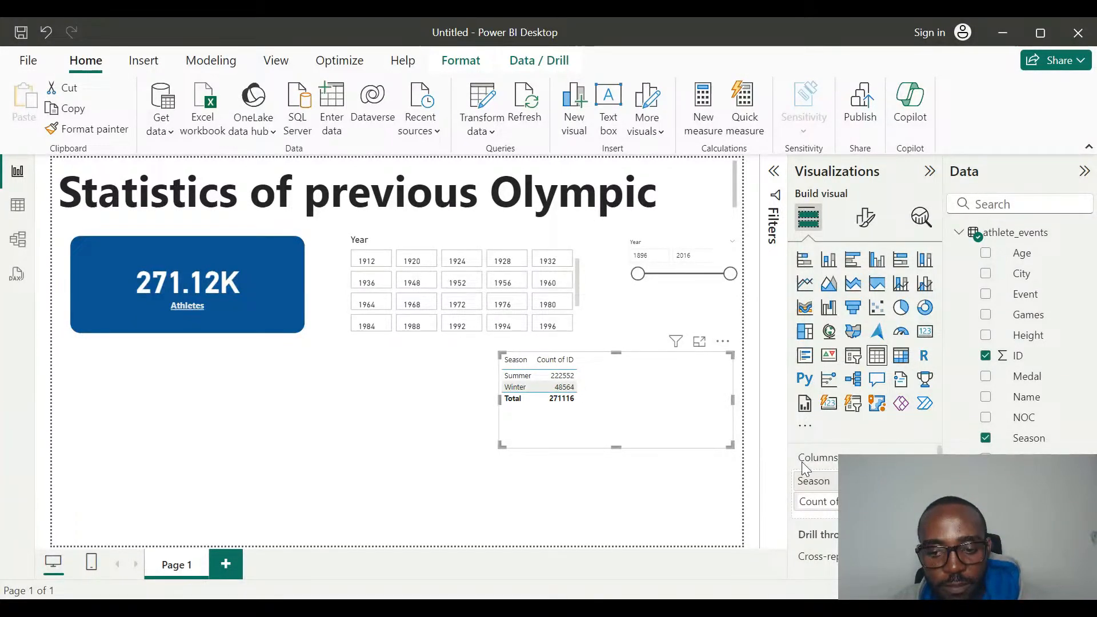
key("ctrl+a")
key("Return")
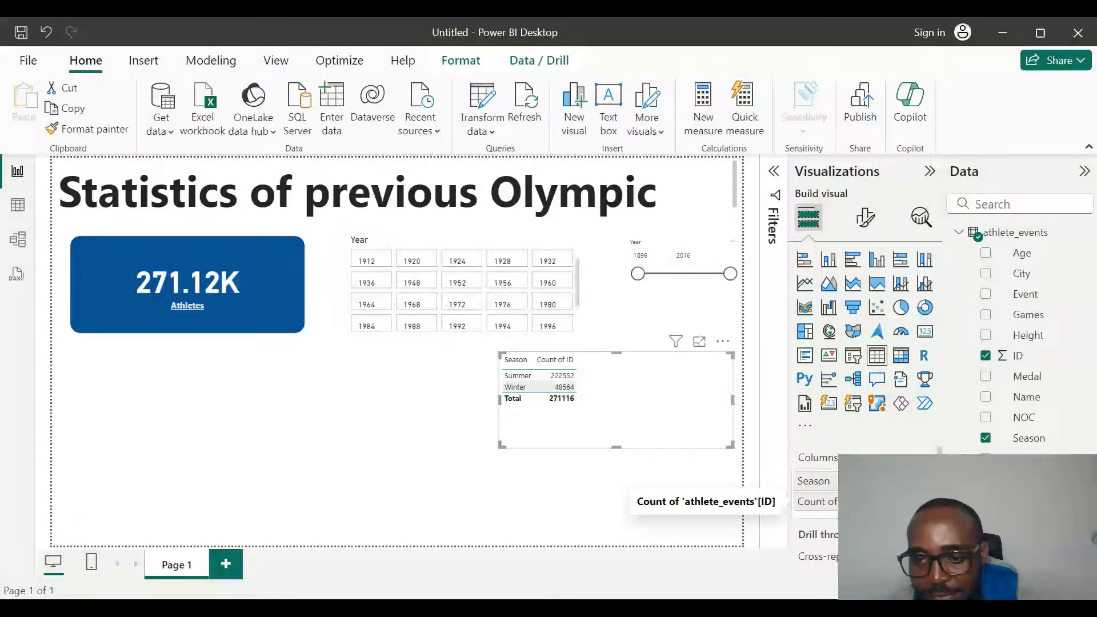
Rename the Season table's Count of ID column to "Count" for this visual.
left_click(913, 501)
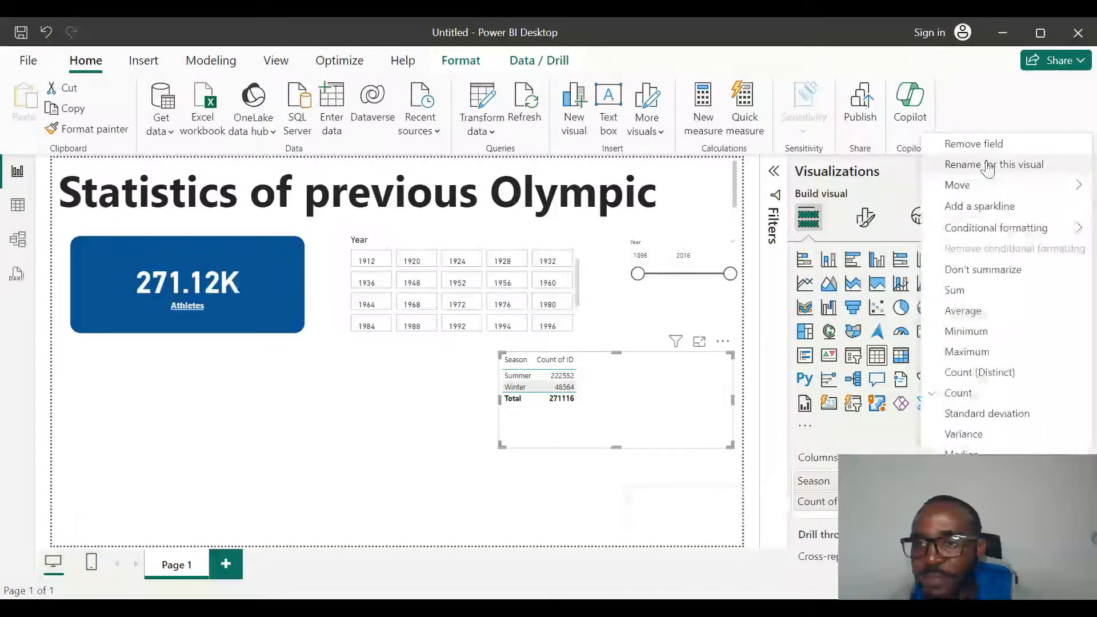
left_click(988, 166)
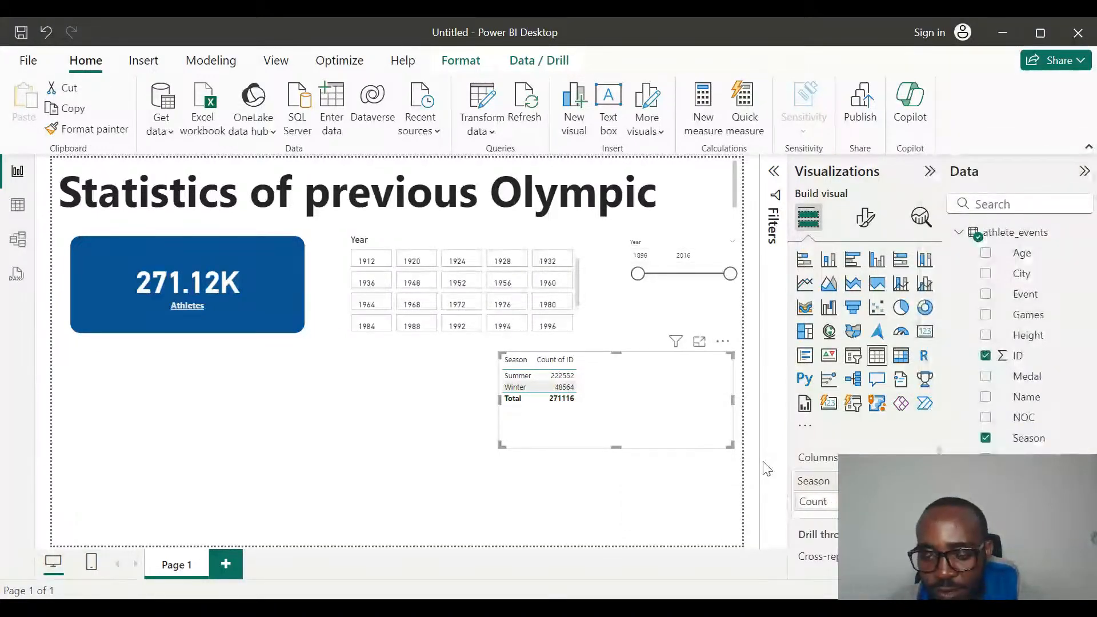
key("BackSpace")
key("BackSpace")
key("BackSpace")
key("BackSpace")
key("BackSpace")
key("BackSpace")
key("Return")
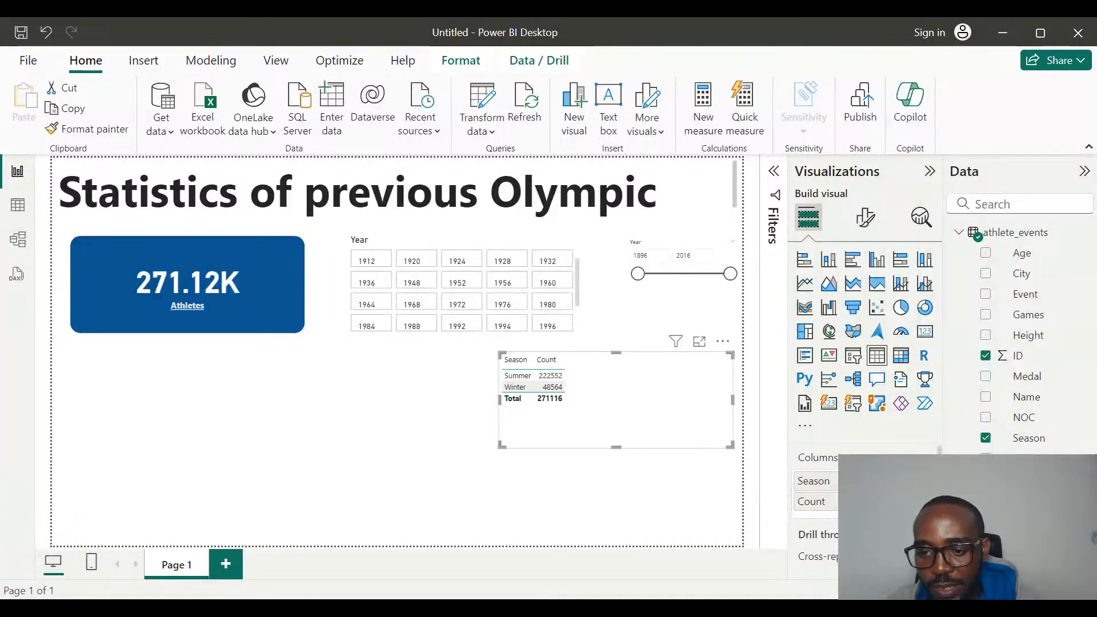
left_click(911, 501)
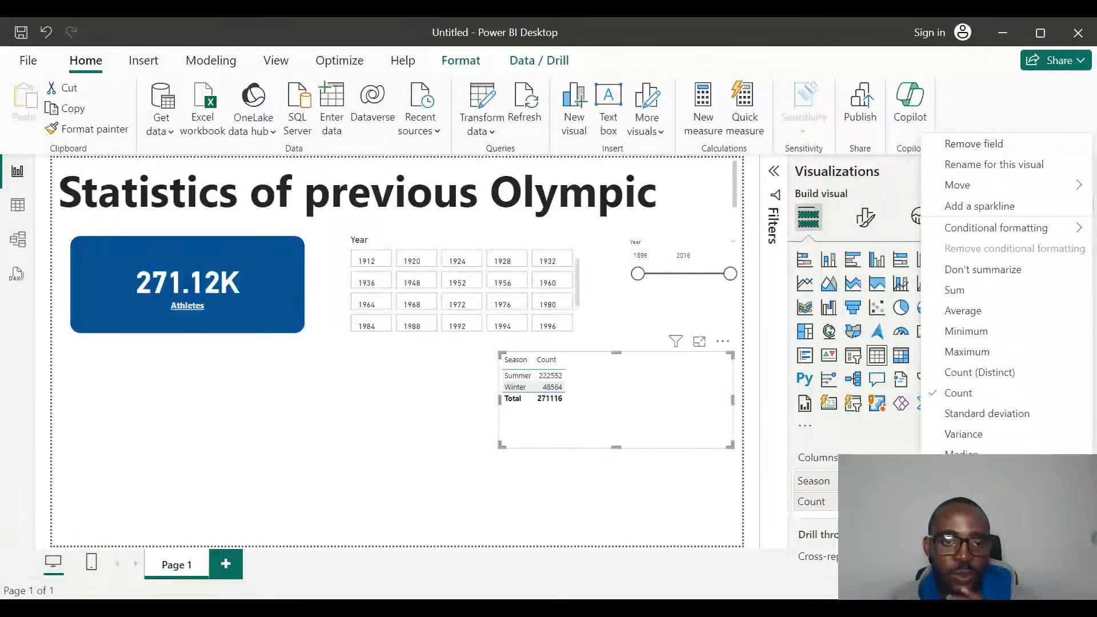
left_click(555, 400)
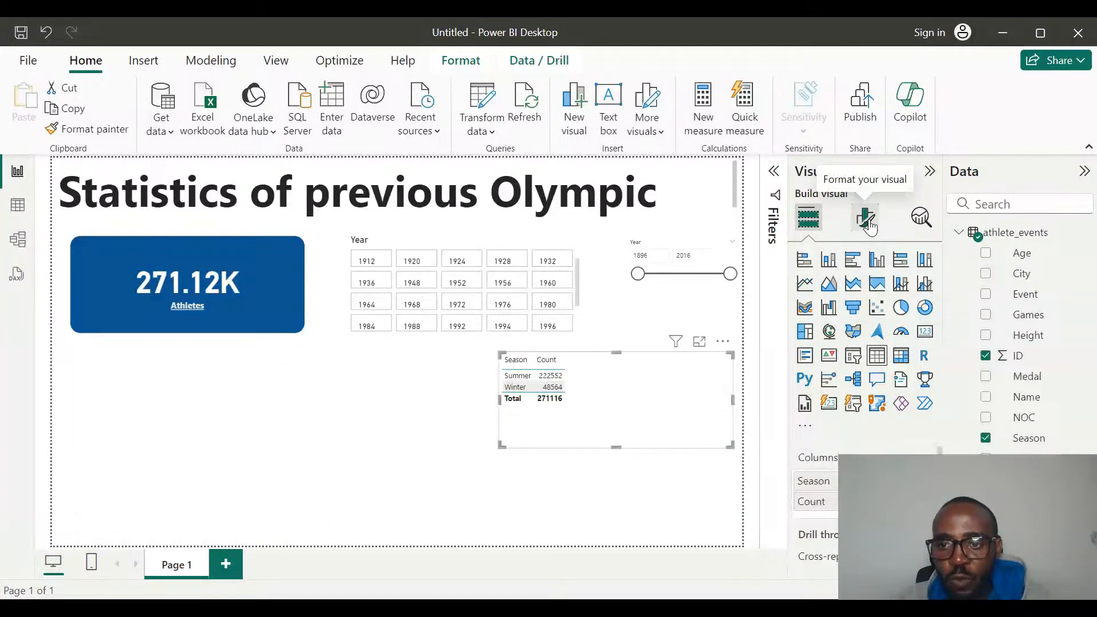
Open the season table's format settings for a specific column and choose Count as the series they apply to.
left_click(867, 223)
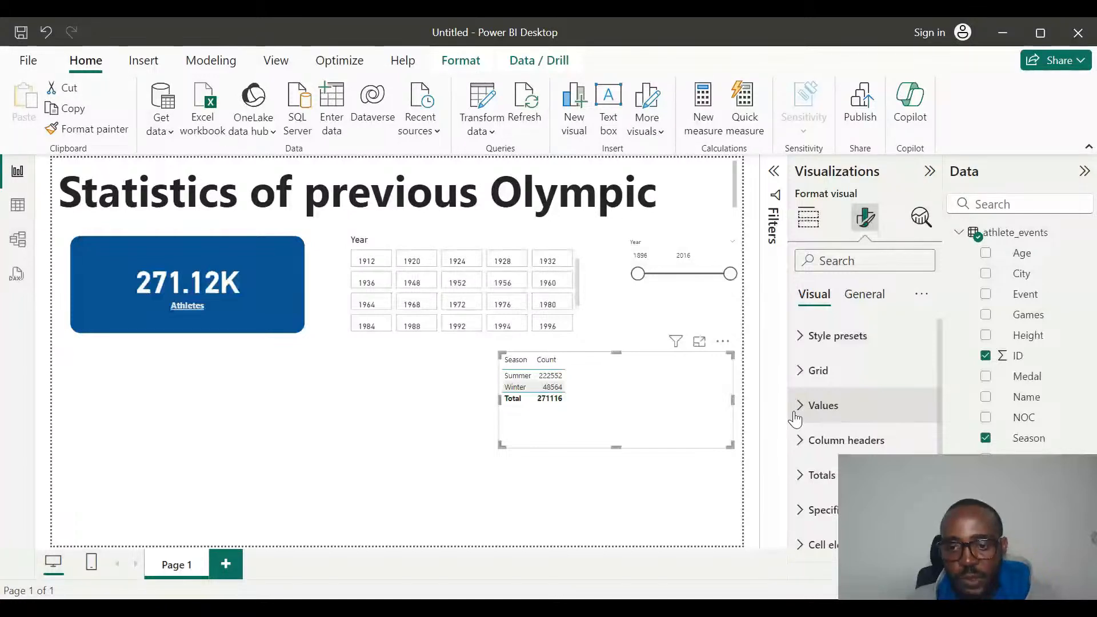
scroll(795, 419, "down", 1)
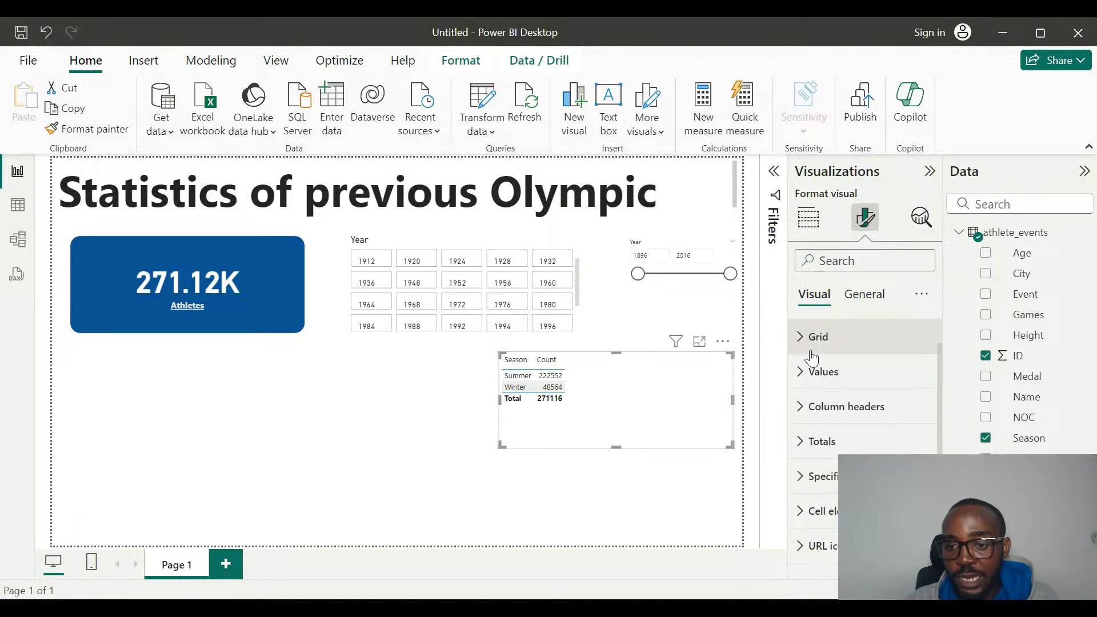
left_click(807, 372)
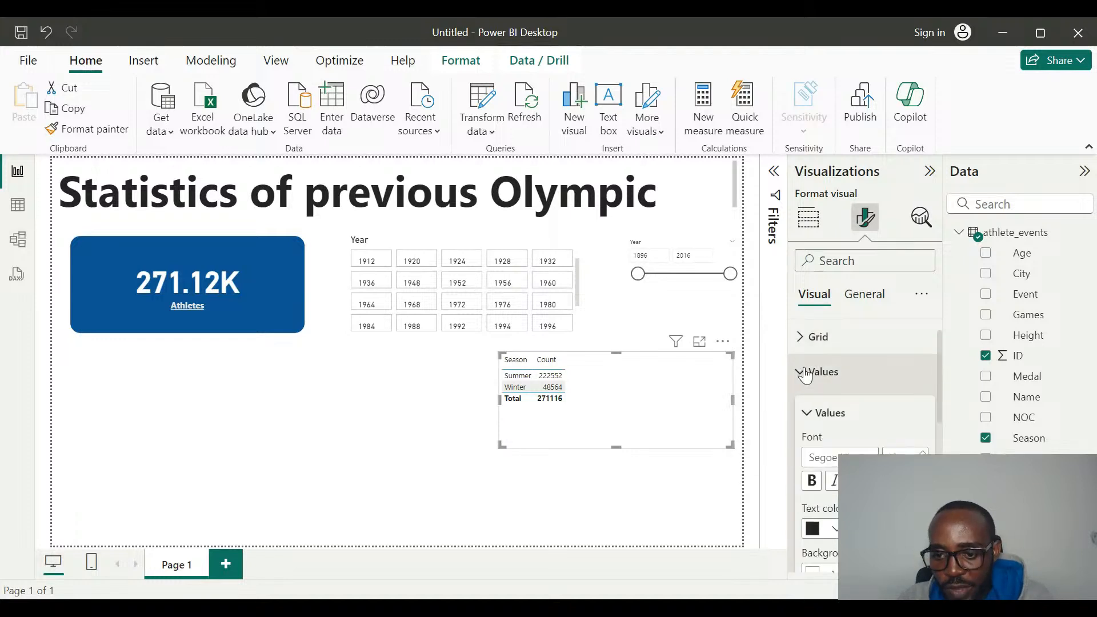
scroll(827, 434, "down", 5)
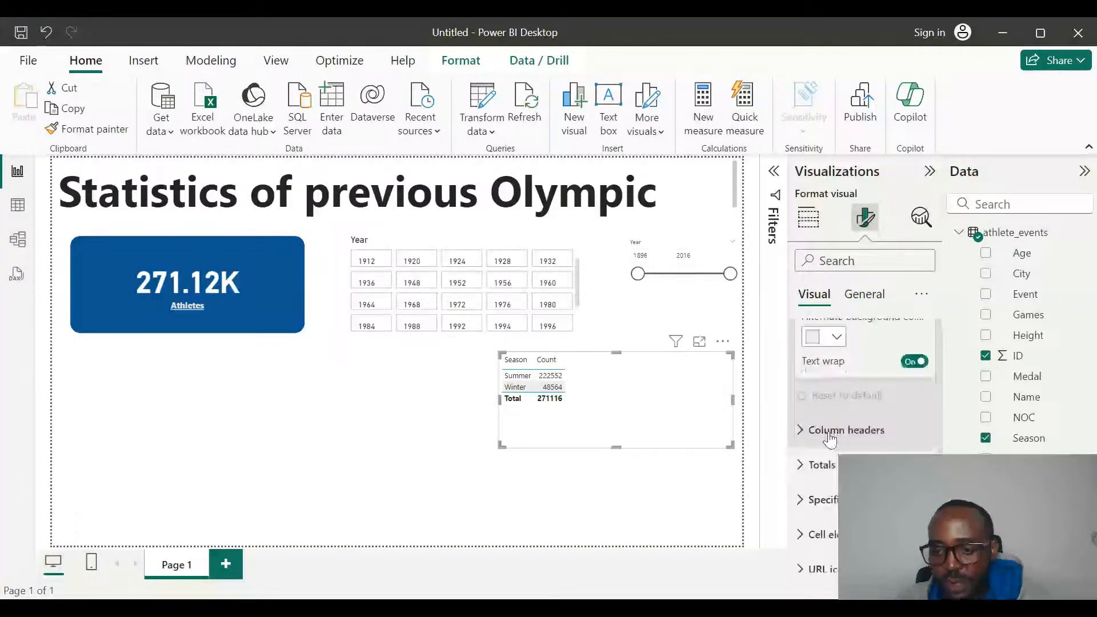
scroll(830, 437, "up", 5)
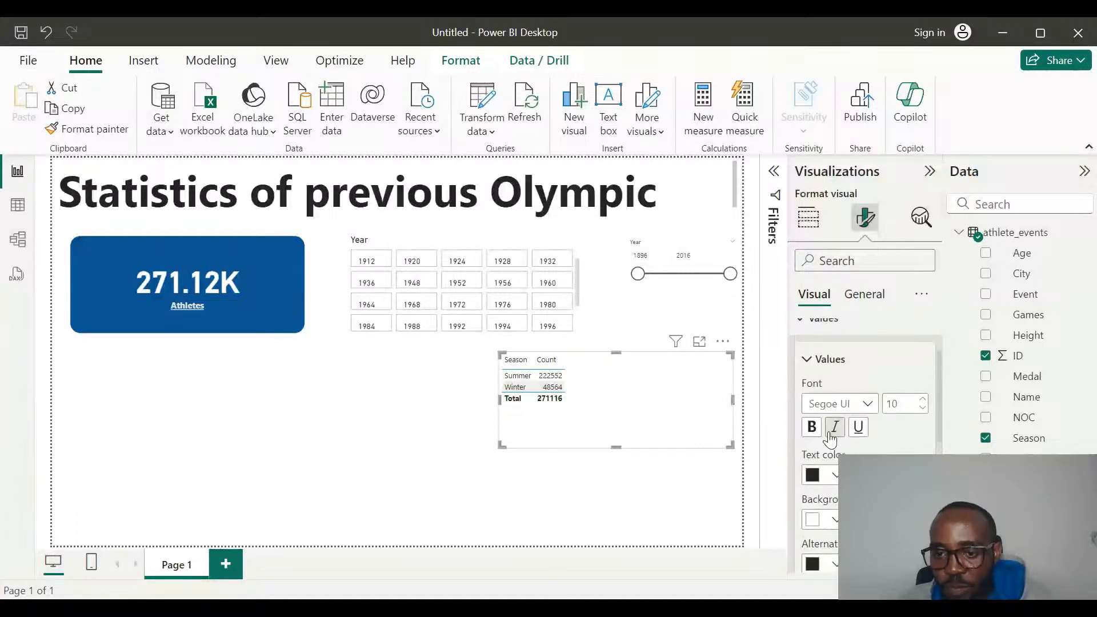
left_click(806, 365)
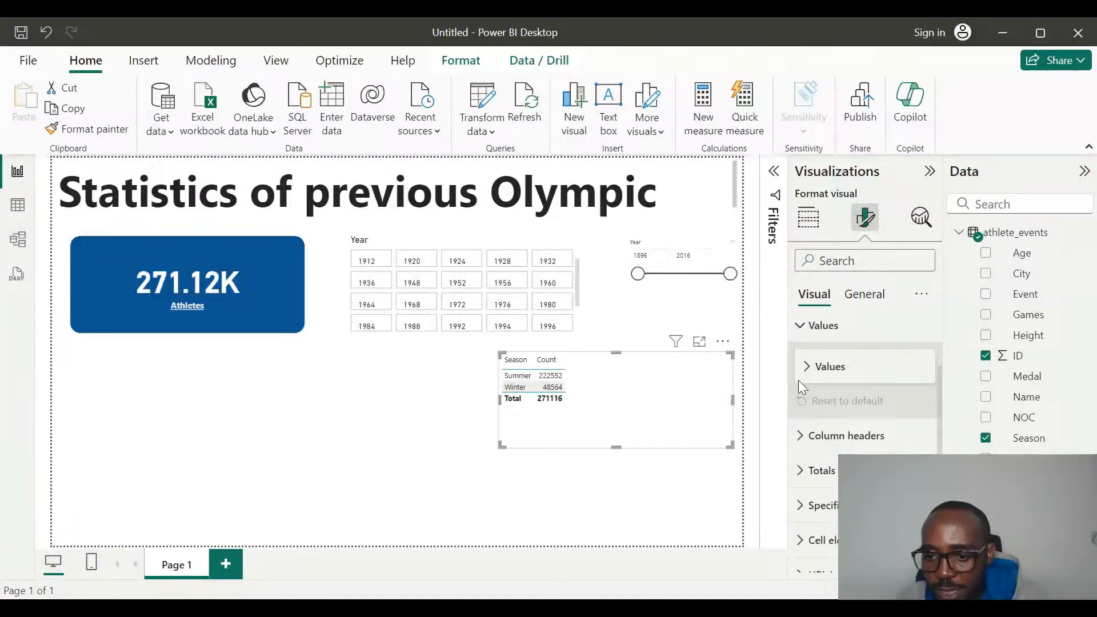
scroll(794, 509, "down", 2)
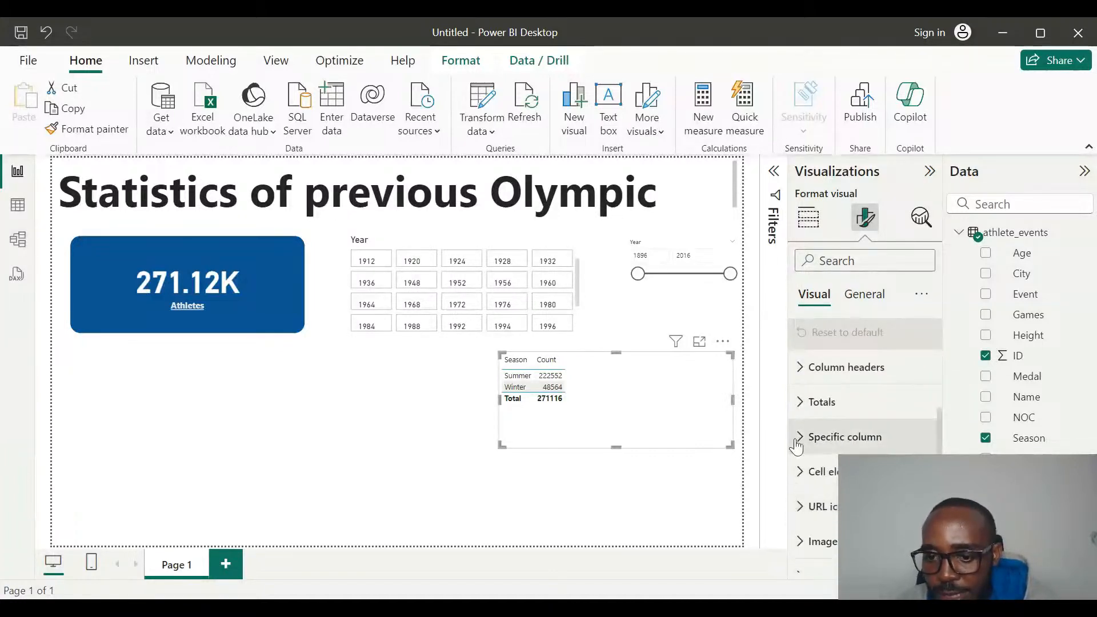
left_click(799, 438)
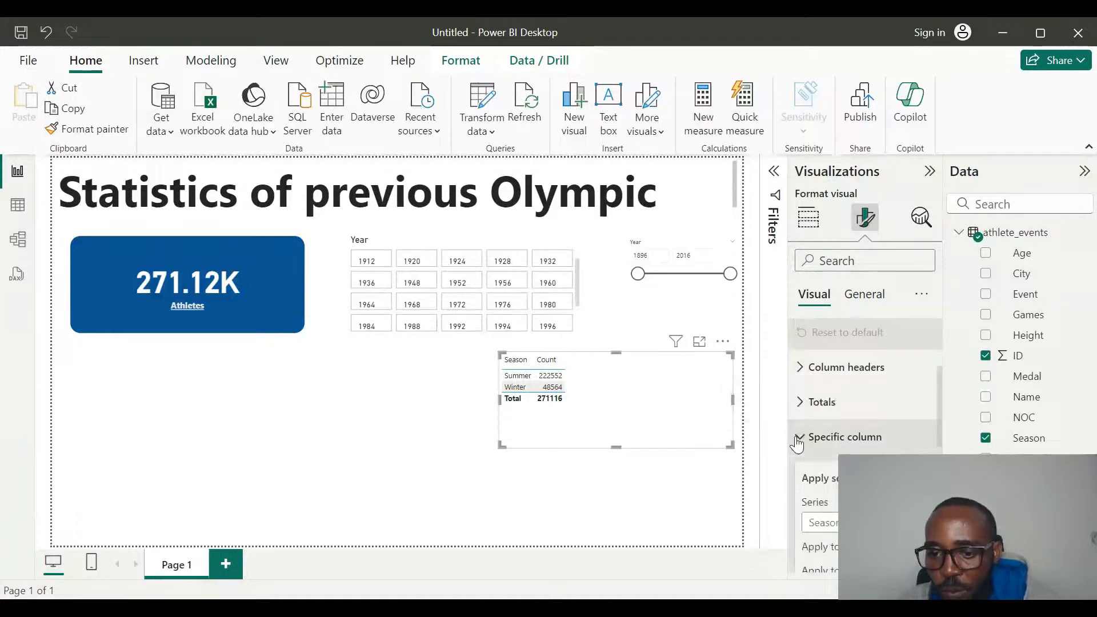
scroll(858, 434, "down", 2)
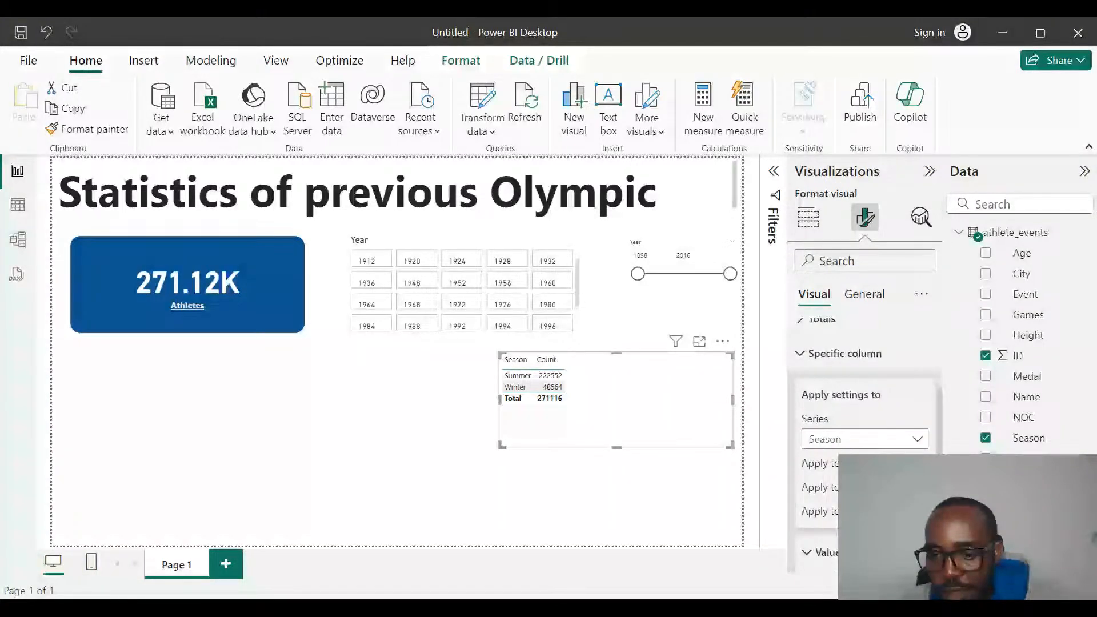
left_click(849, 439)
left_click(823, 404)
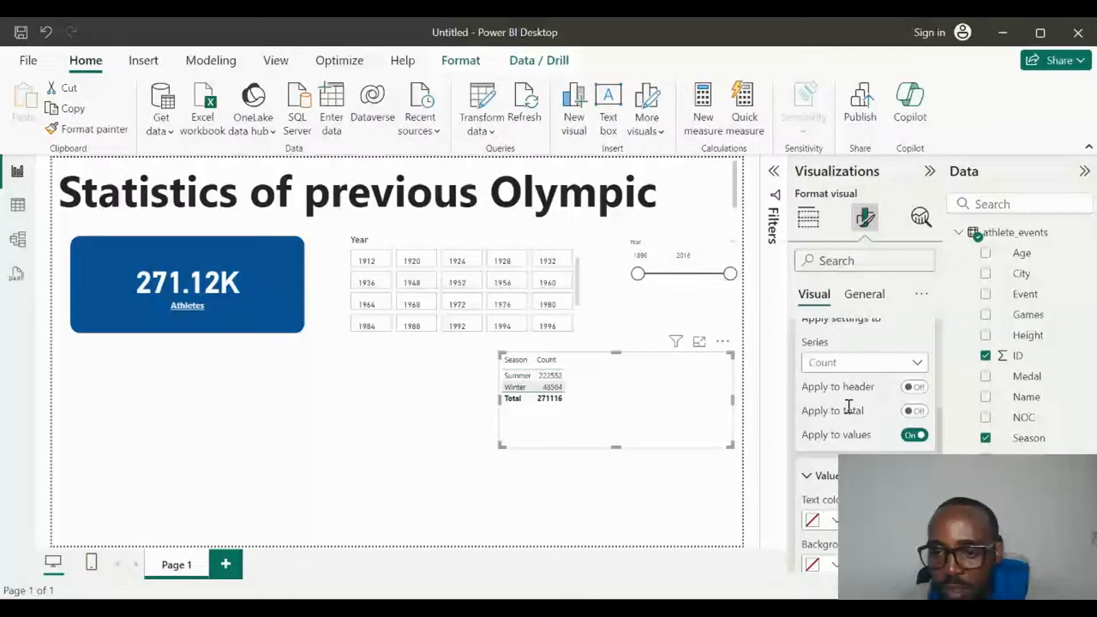
Set the Count column's value decimal places to 0.
scroll(850, 406, "down", 5)
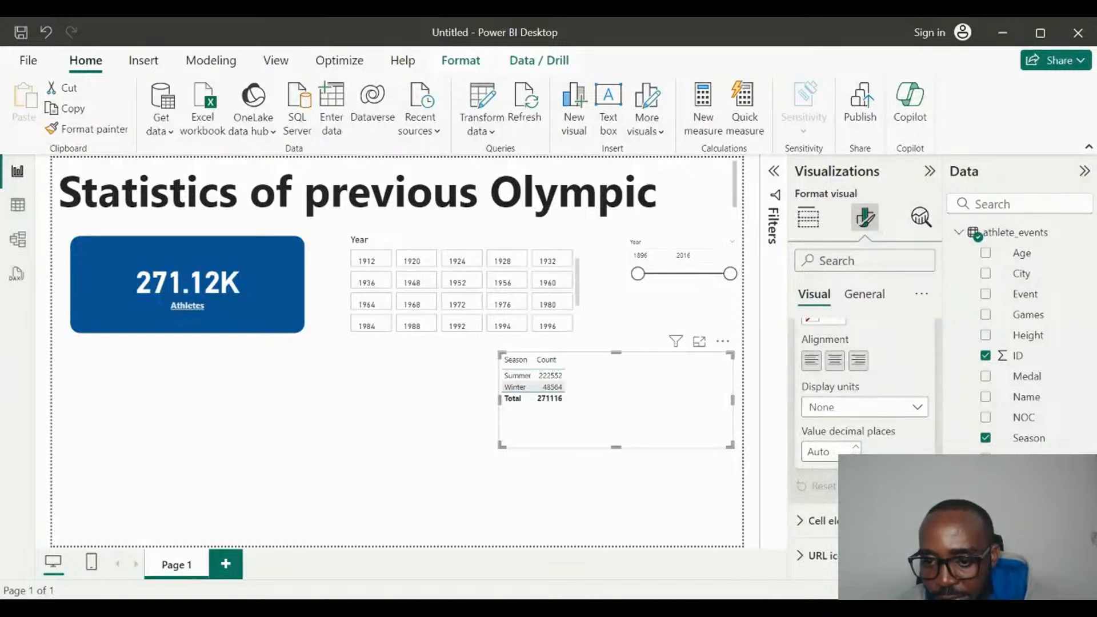
left_click(856, 449)
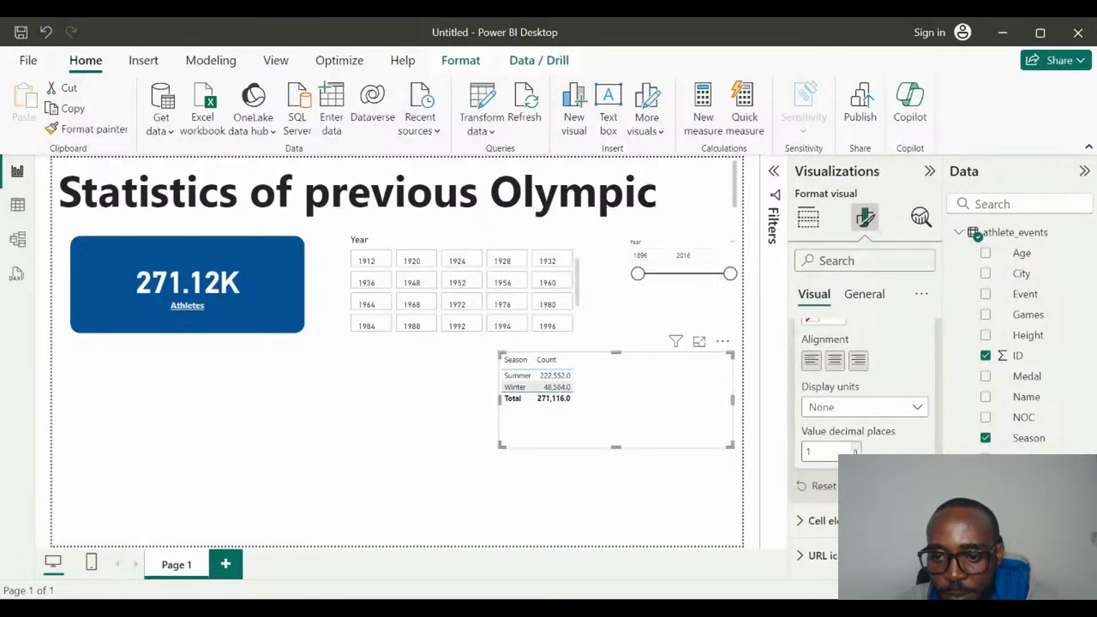
left_click(857, 448)
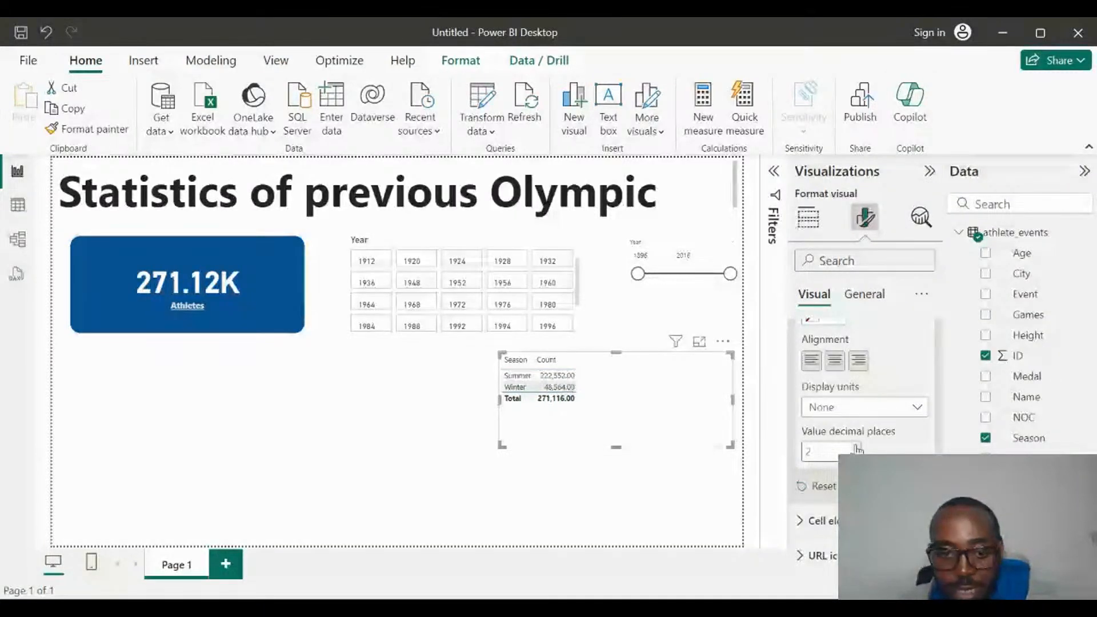
left_click(857, 448)
left_click(856, 448)
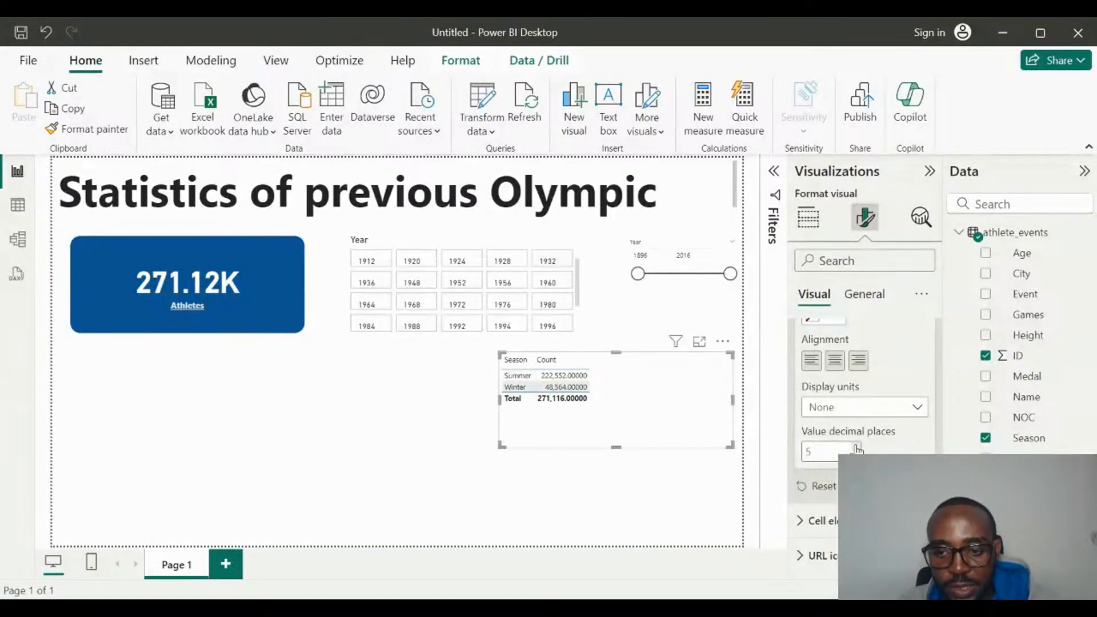
double_click(838, 452)
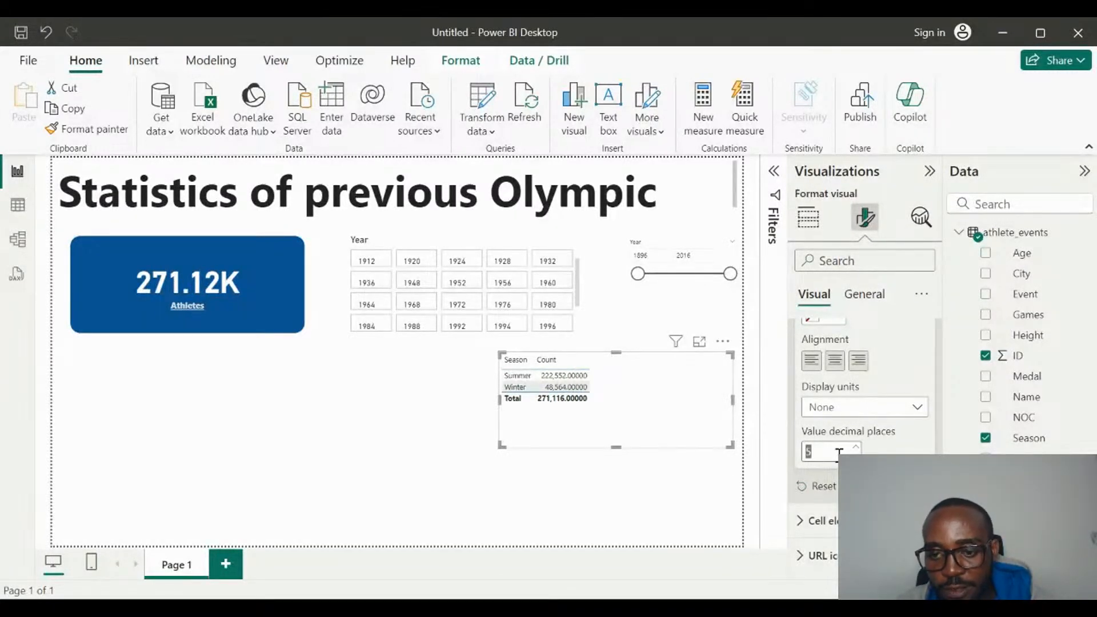
type("0")
Set the Count column's display units to Thousands.
left_click(885, 407)
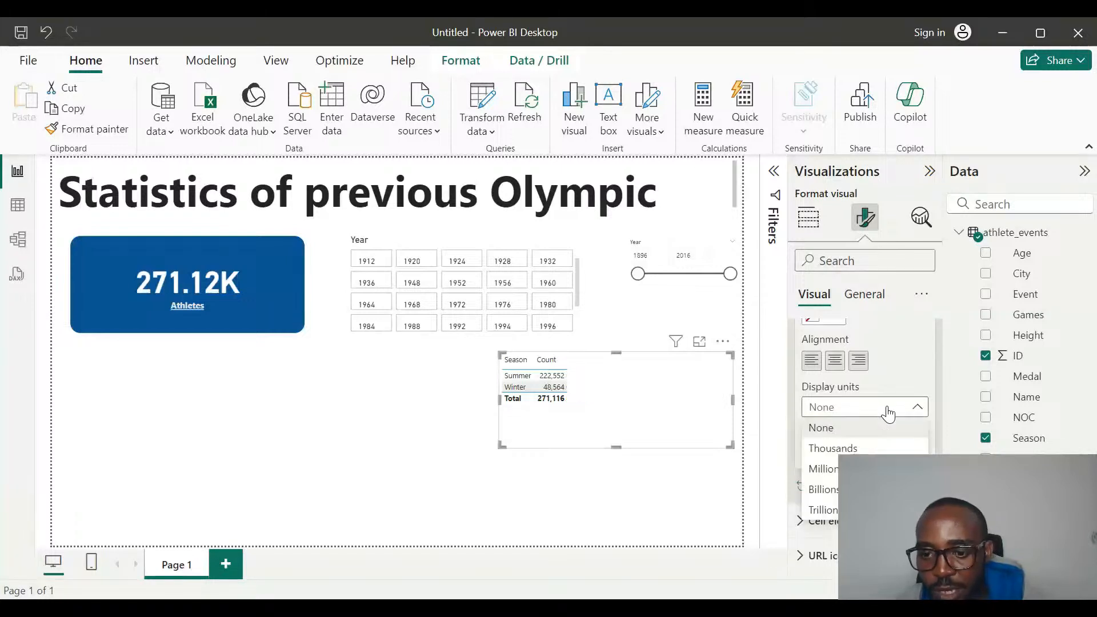
left_click(864, 448)
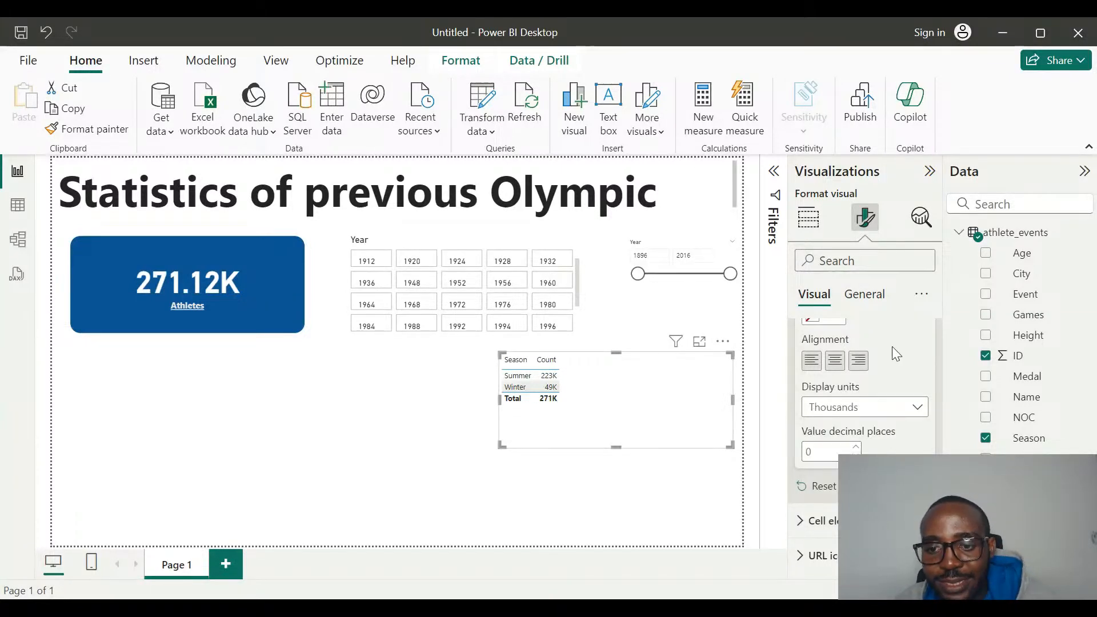
scroll(862, 440, "down", 1)
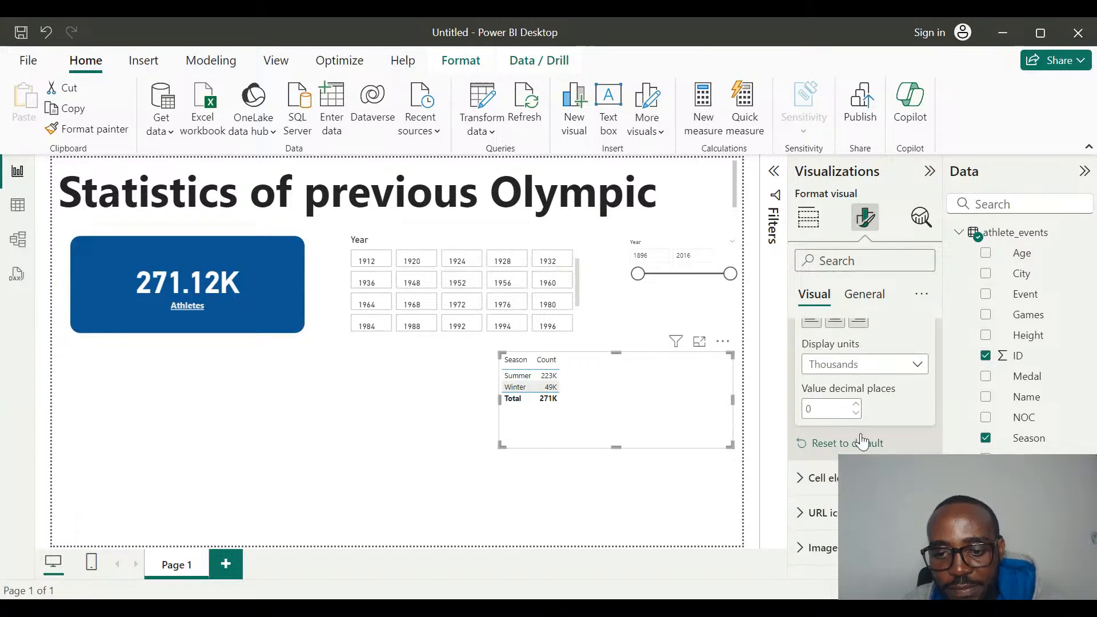
scroll(862, 441, "up", 2)
scroll(862, 442, "up", 1)
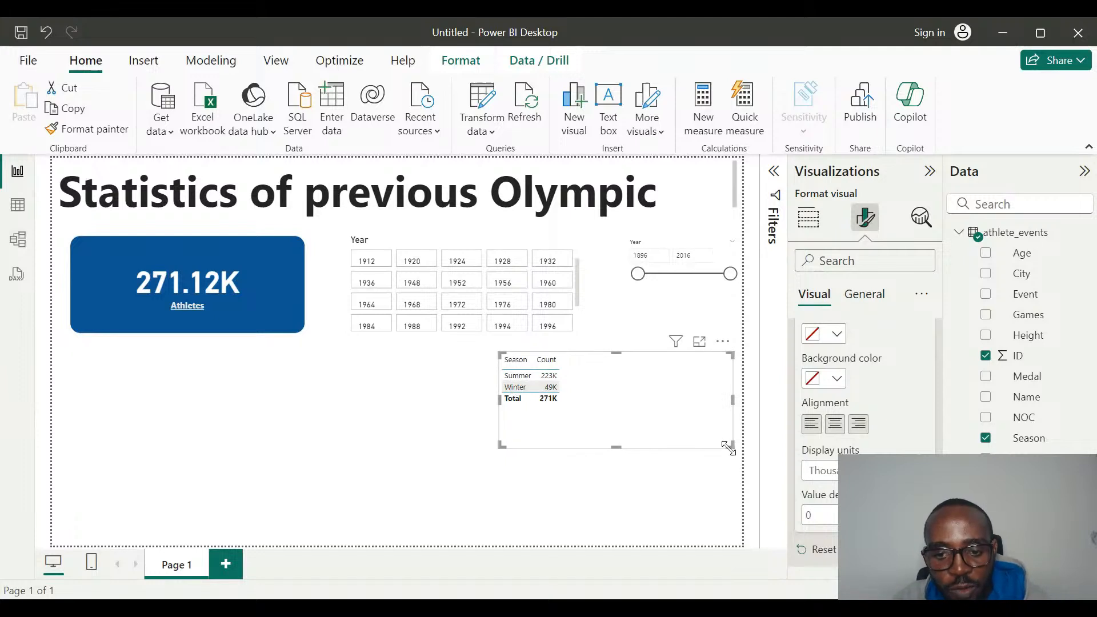
Shrink the season table's frame closer to its contents and set the Count column's display units to None.
left_click_drag(728, 448, 614, 414)
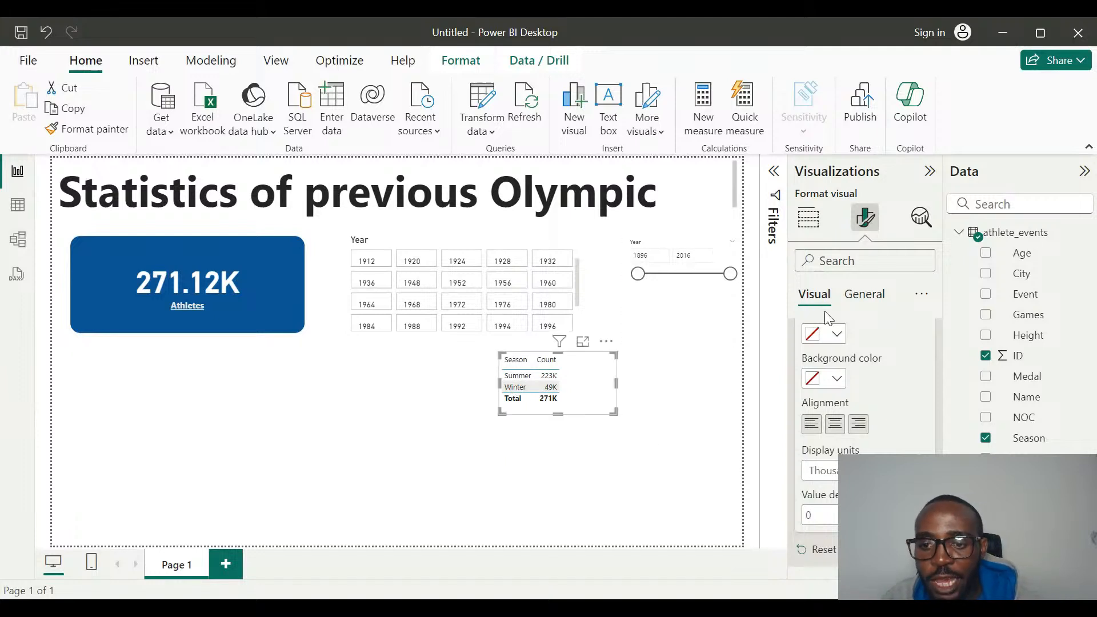
scroll(879, 411, "down", 2)
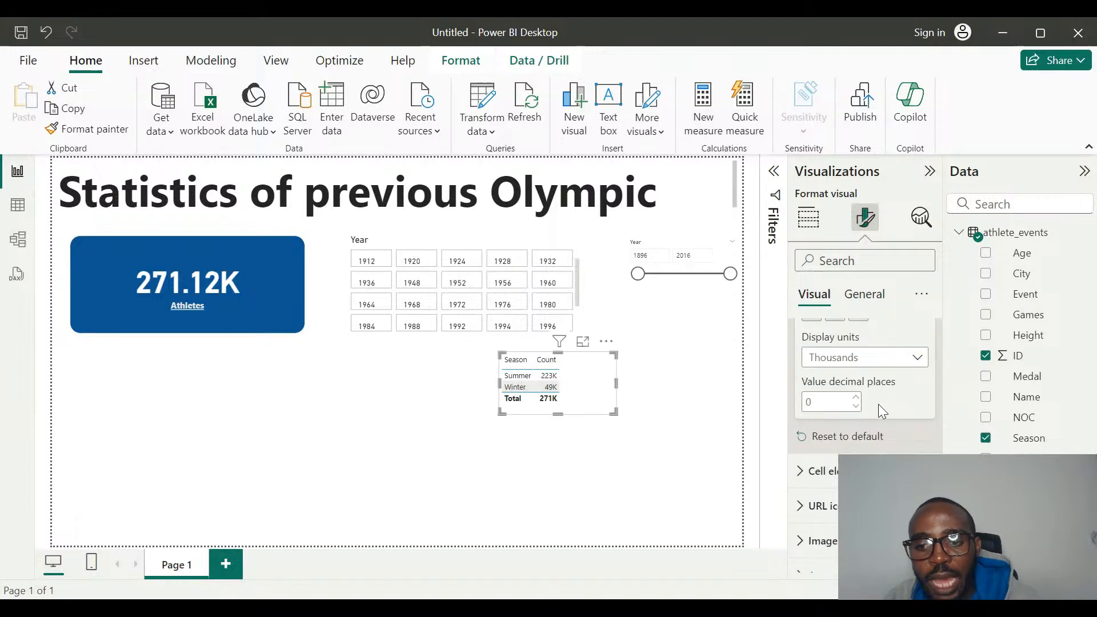
scroll(879, 404, "up", 1)
left_click(893, 426)
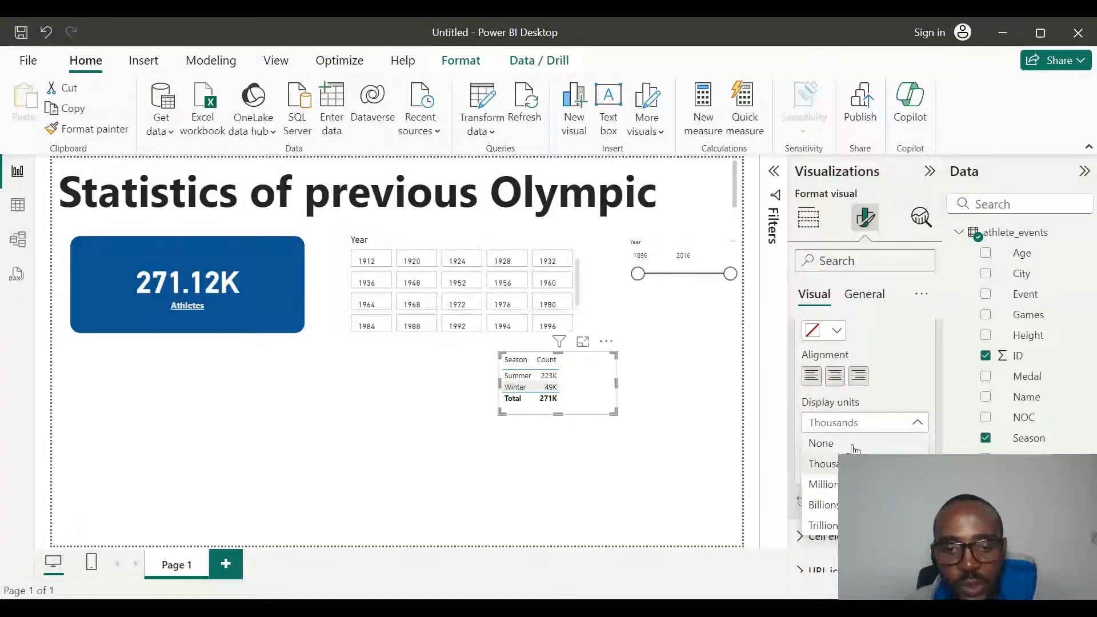
left_click(855, 450)
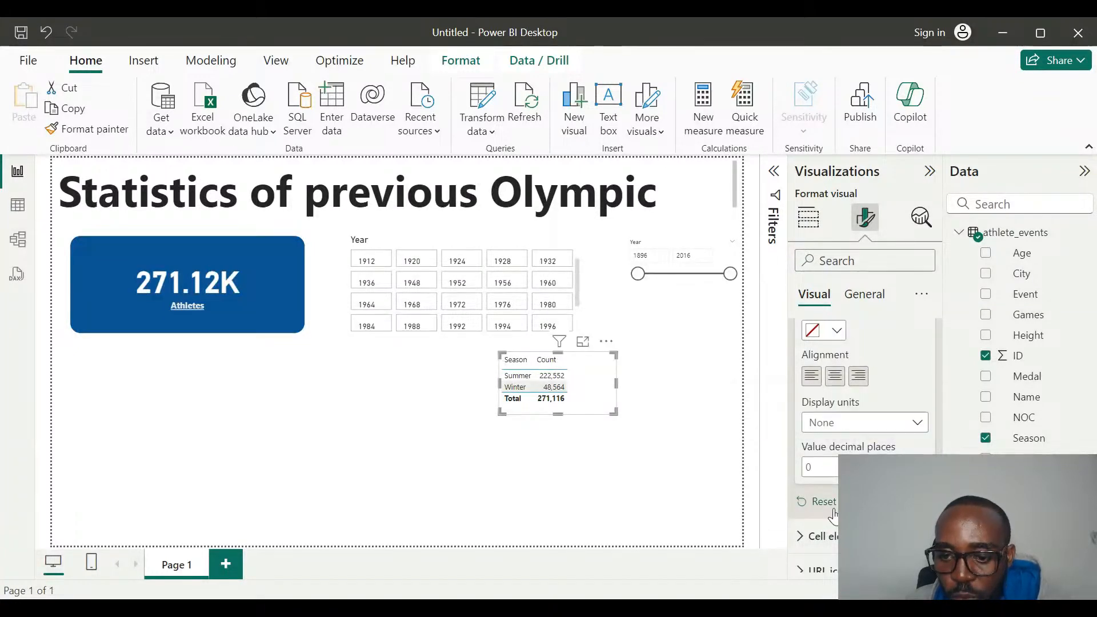
left_click(541, 455)
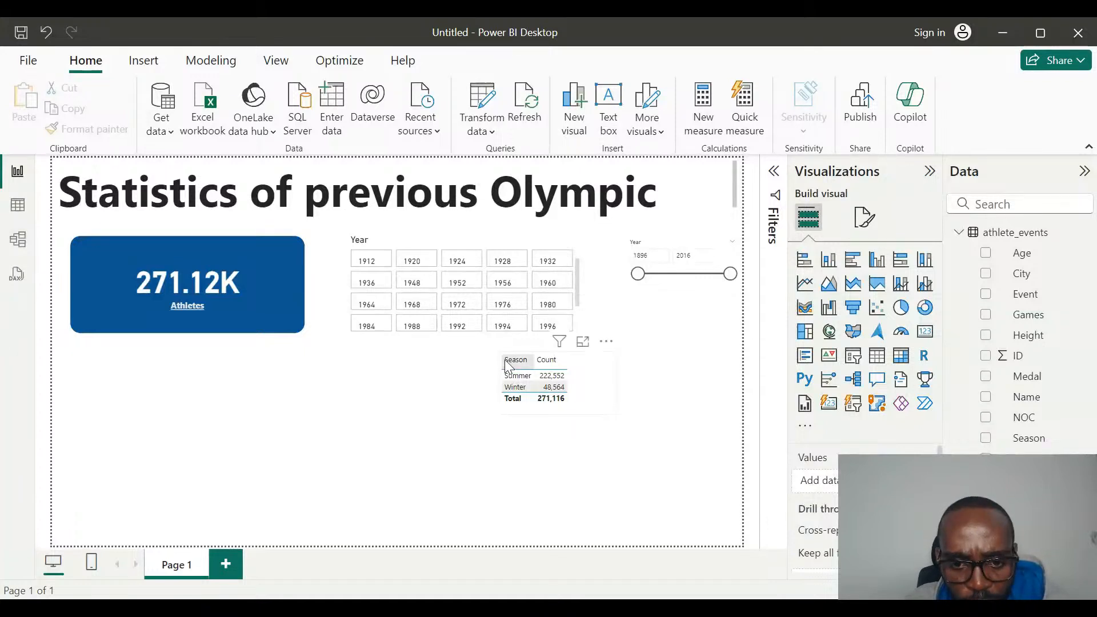
Move the season table beneath the blue Athletes card, narrow its frame to fit the two columns and centre it under the card.
left_click_drag(595, 392, 203, 384)
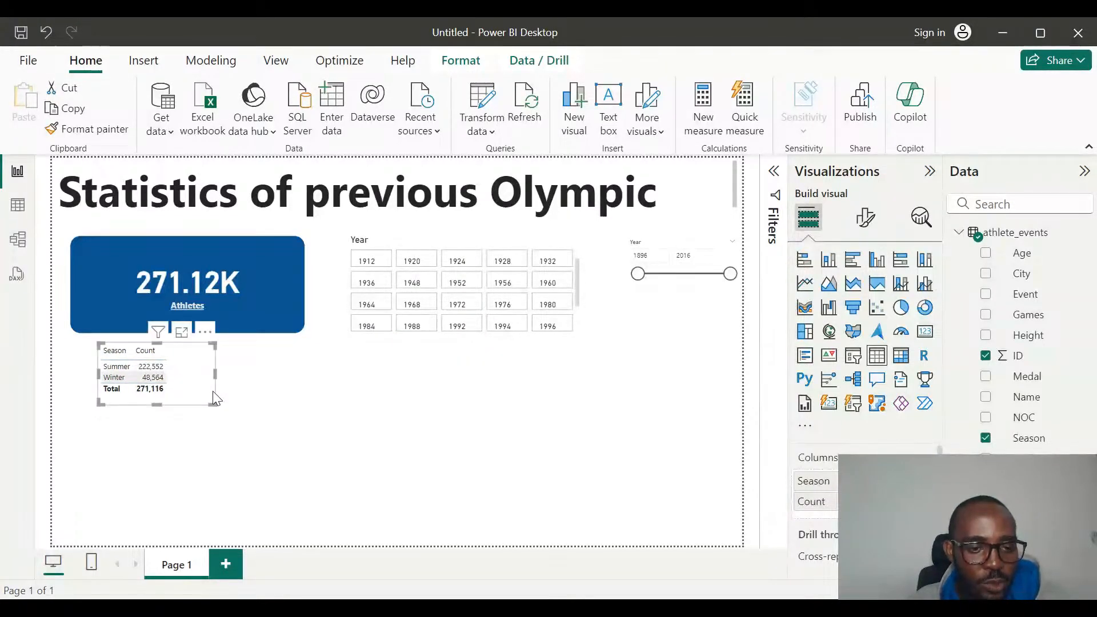
left_click_drag(216, 402, 299, 407)
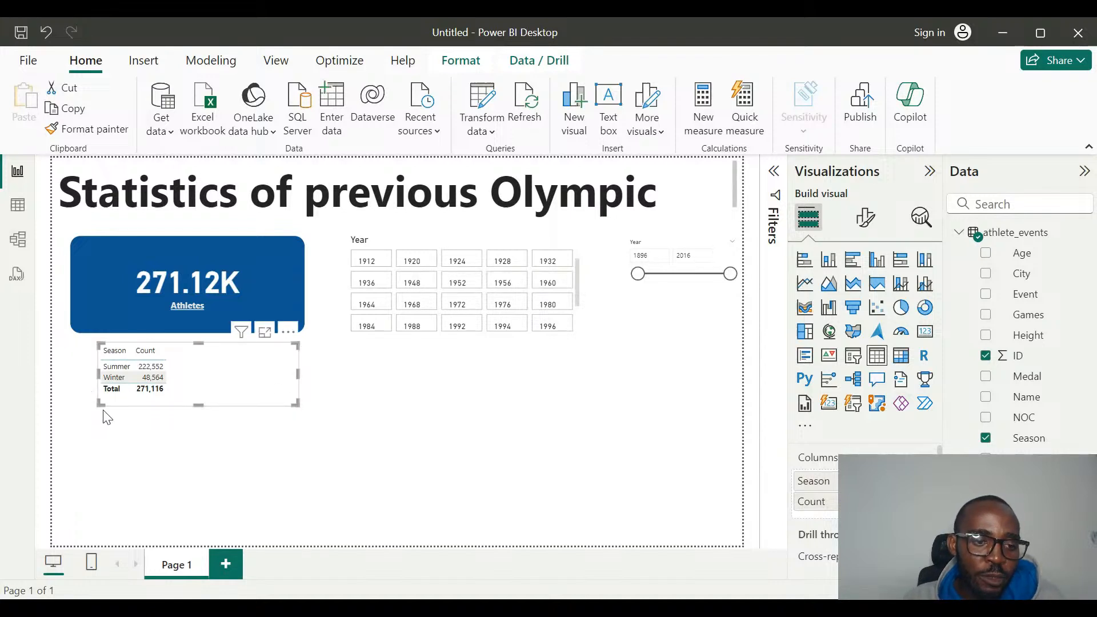
left_click_drag(100, 404, 72, 411)
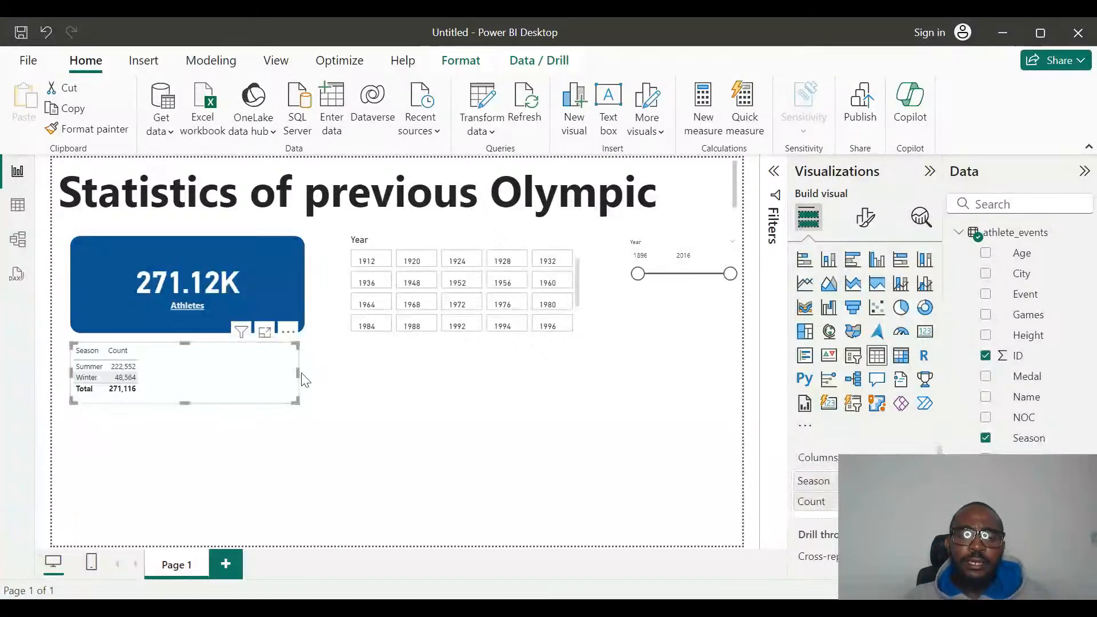
left_click_drag(297, 373, 171, 379)
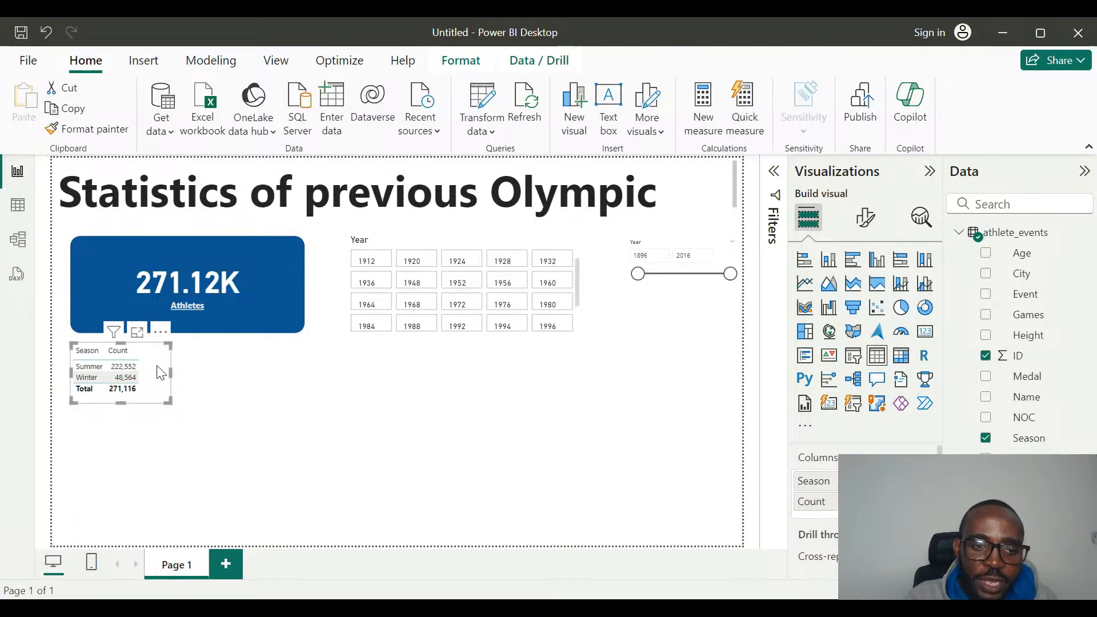
left_click_drag(161, 373, 220, 372)
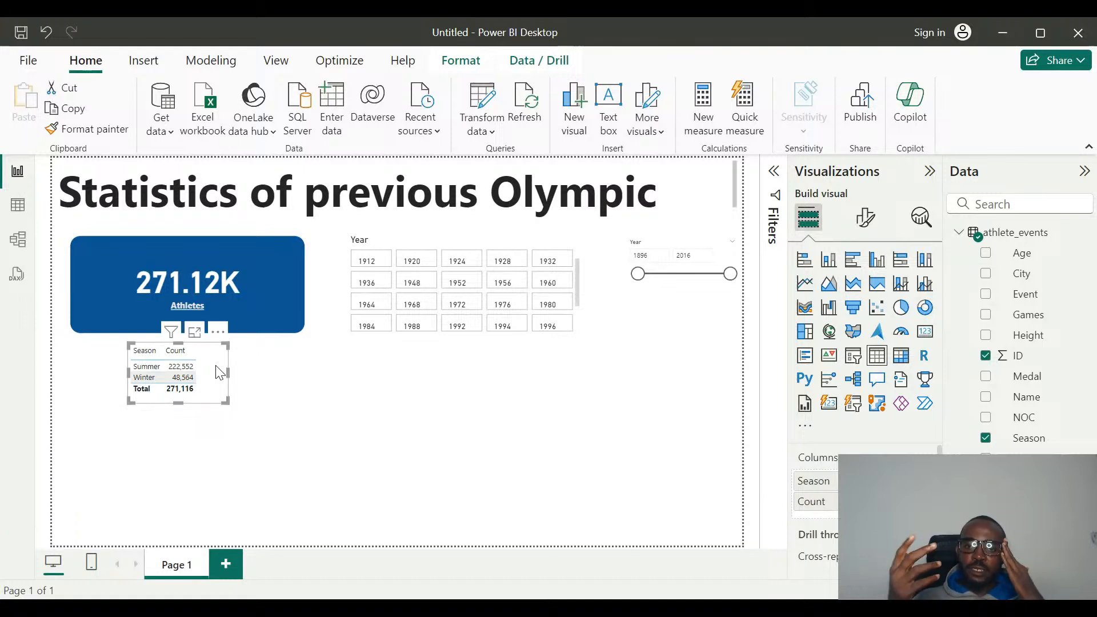
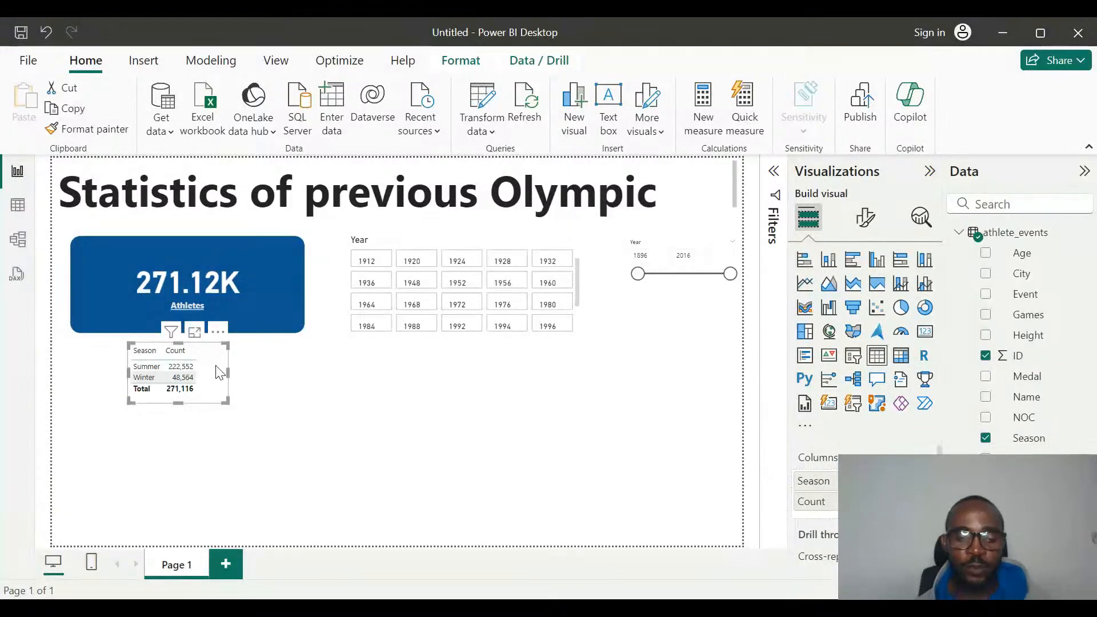
Test the Year tiles with 1924, 1964 and 1976 and the range slicer from 1978, clearing each filter.
left_click(305, 403)
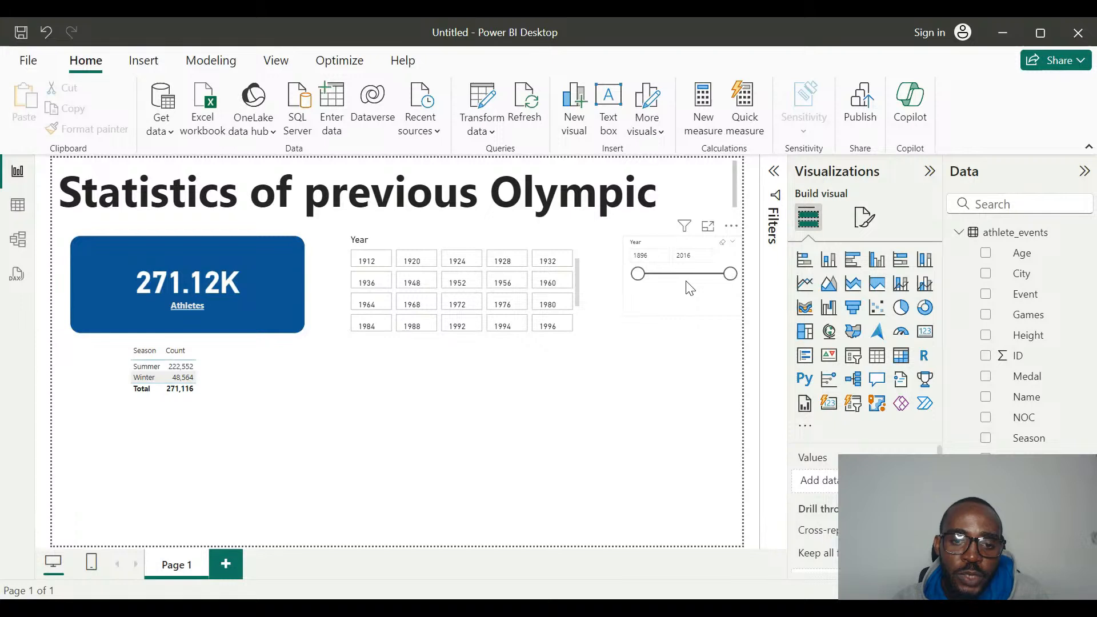
left_click(457, 263)
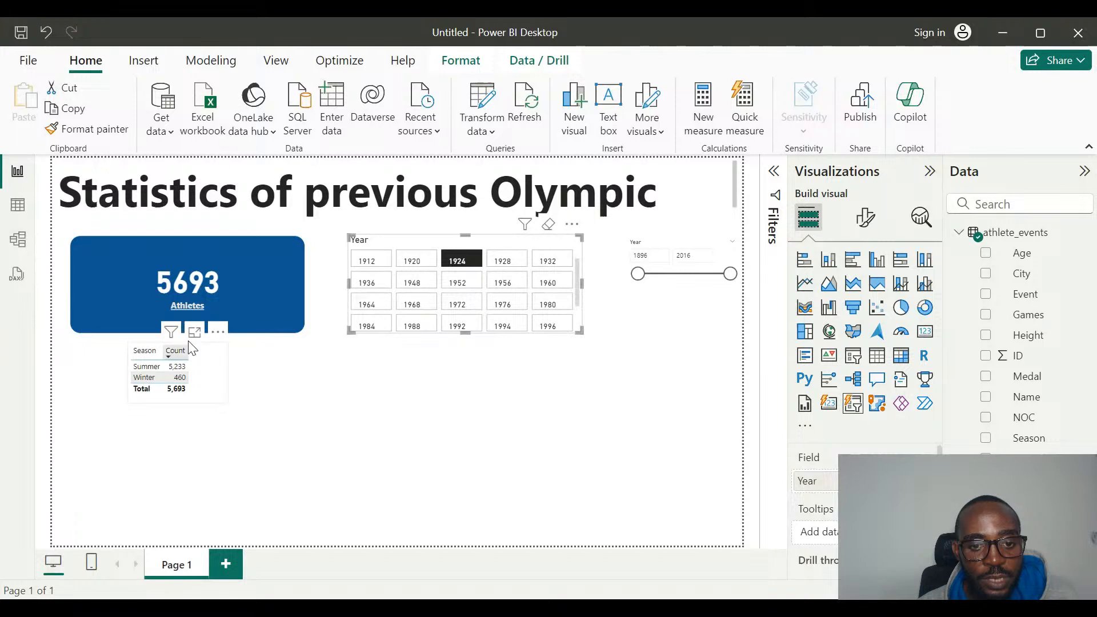
left_click(380, 313)
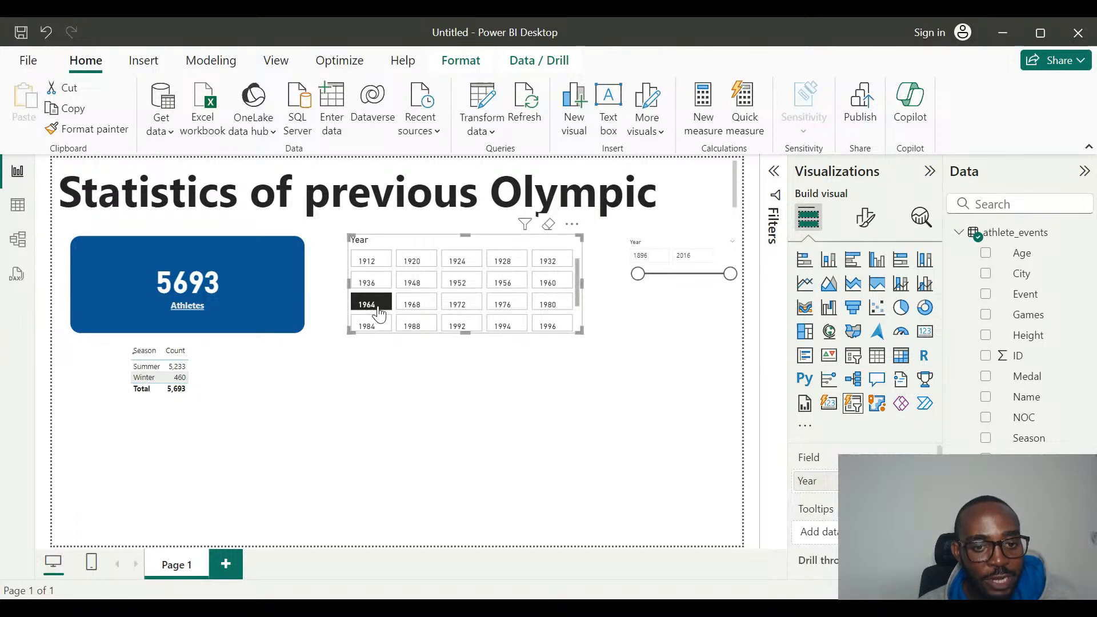
left_click(489, 304)
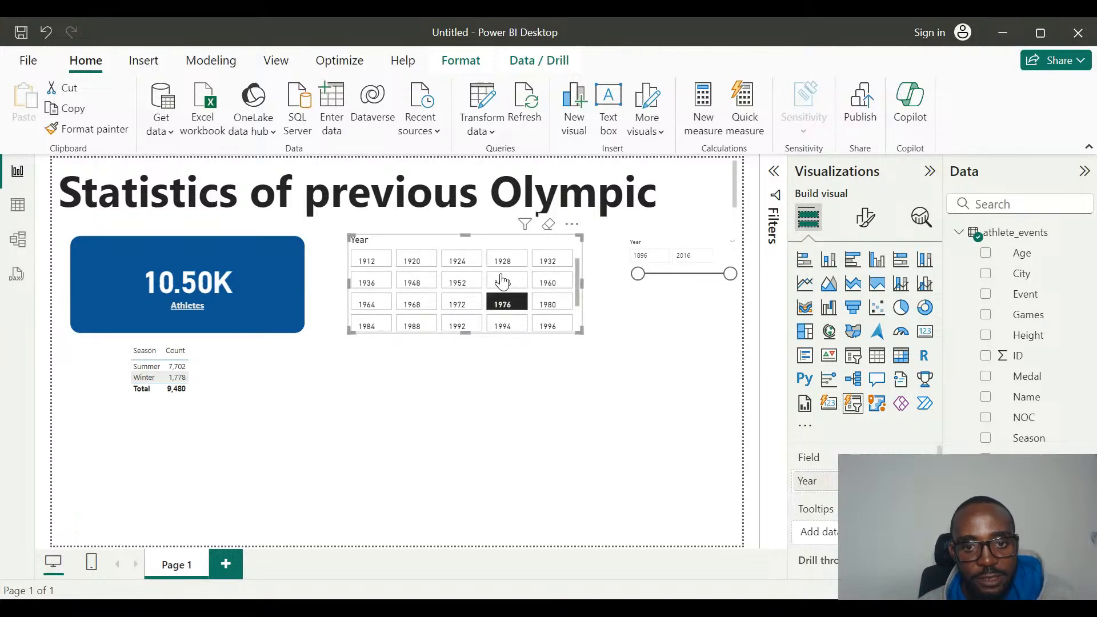
left_click(549, 226)
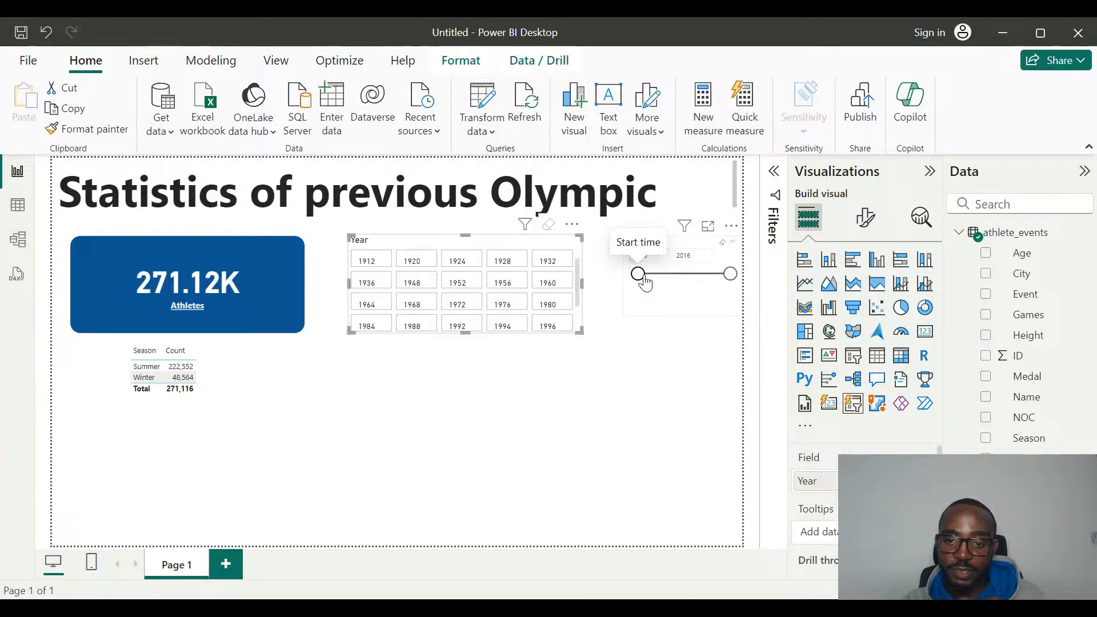
left_click_drag(645, 282, 692, 280)
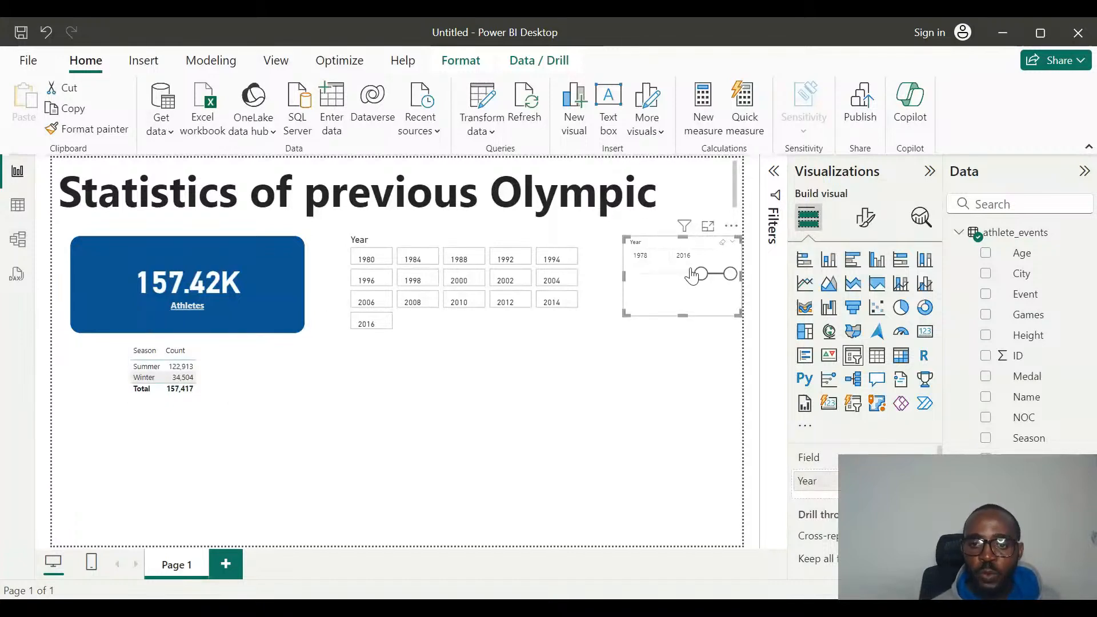
left_click_drag(693, 276, 629, 285)
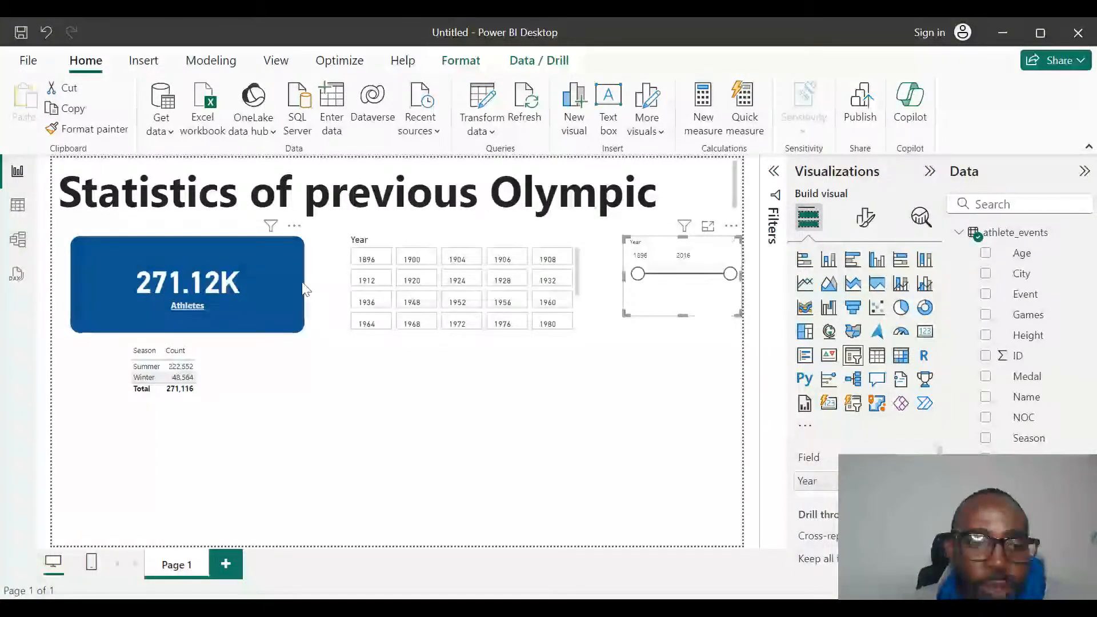
left_click(267, 257)
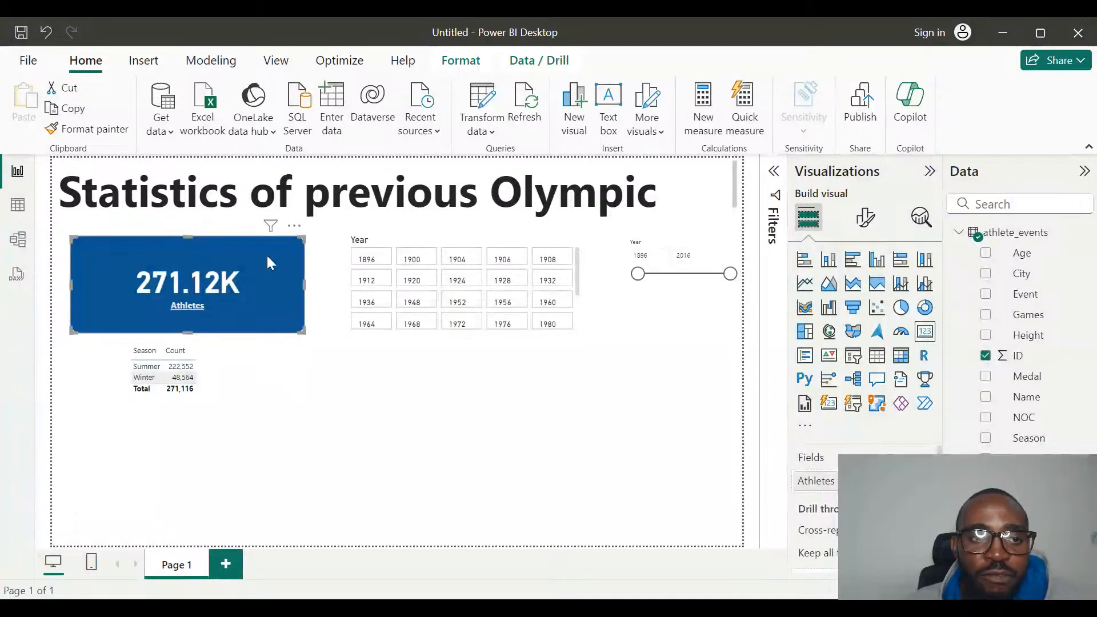
left_click(295, 229)
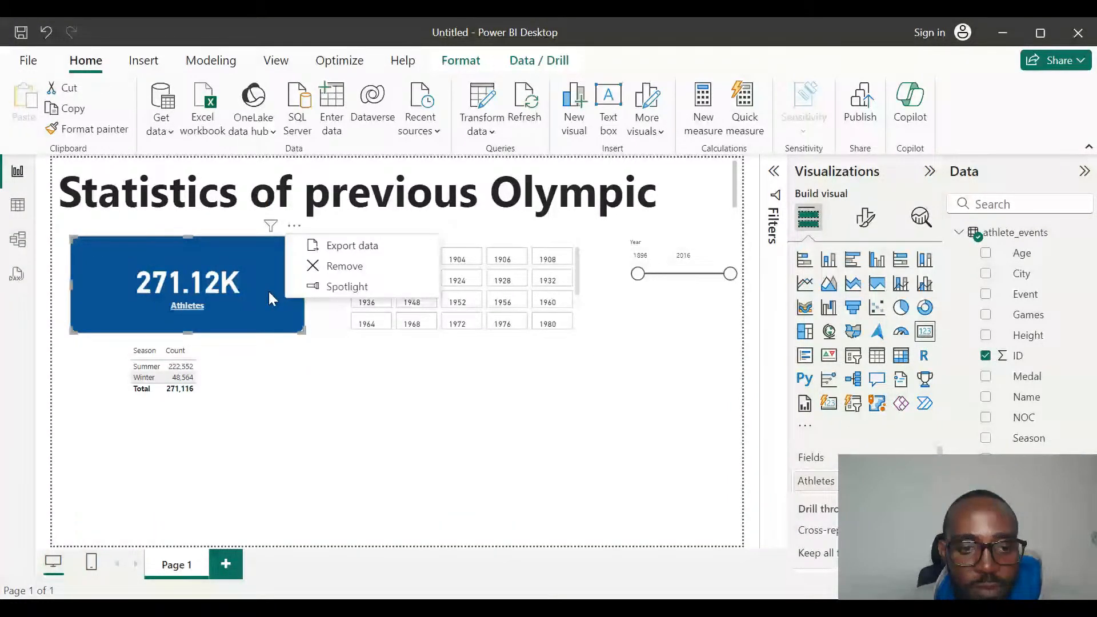
left_click(706, 248)
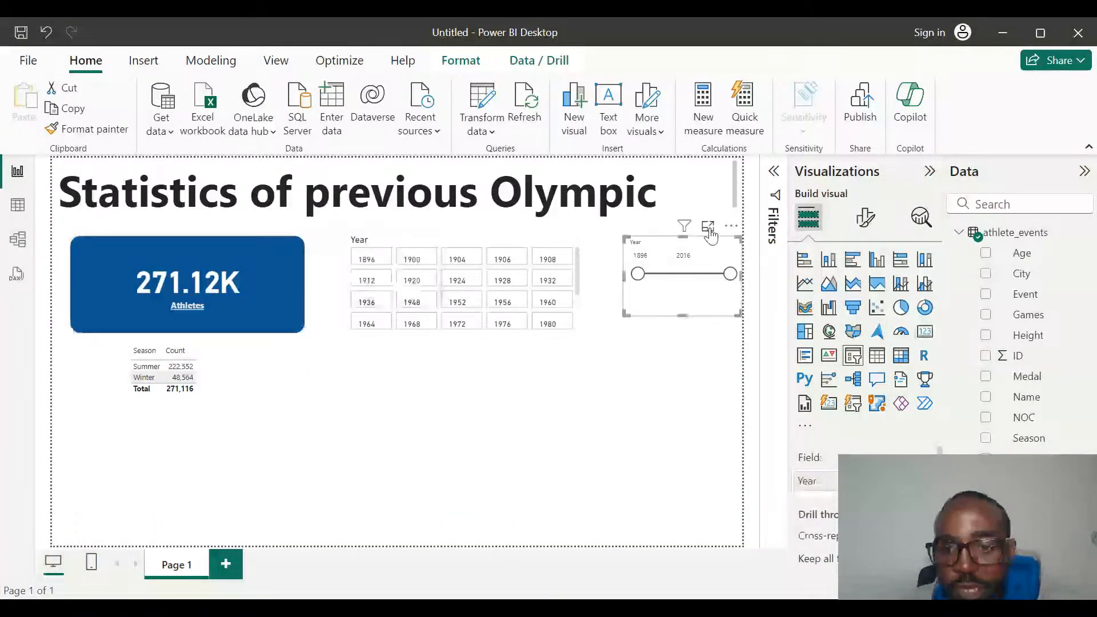
mouse_move(686, 230)
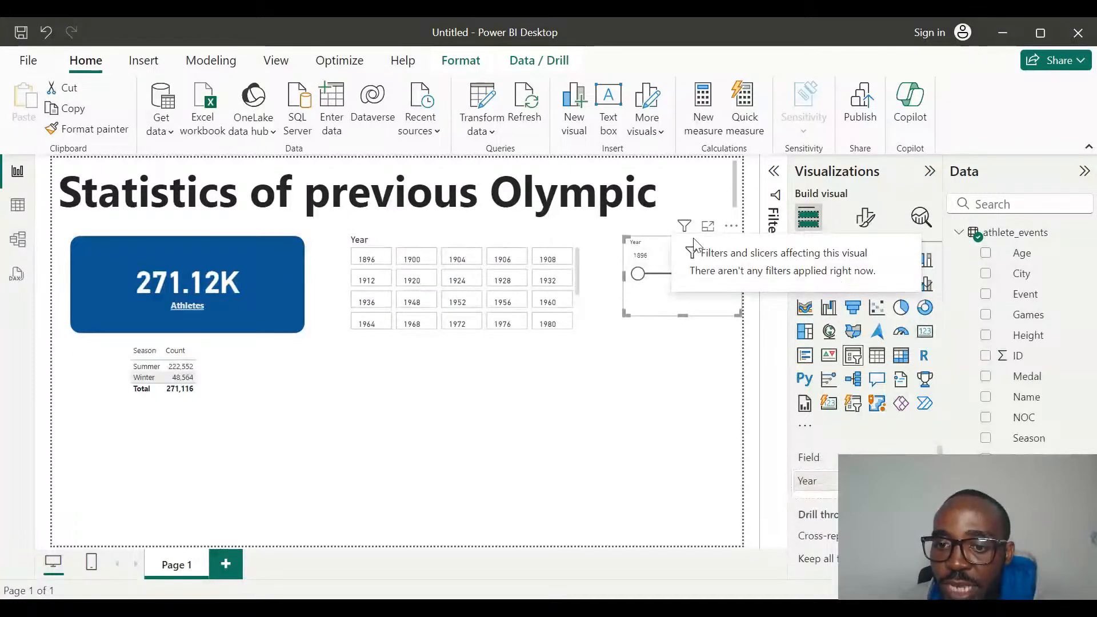
left_click(685, 369)
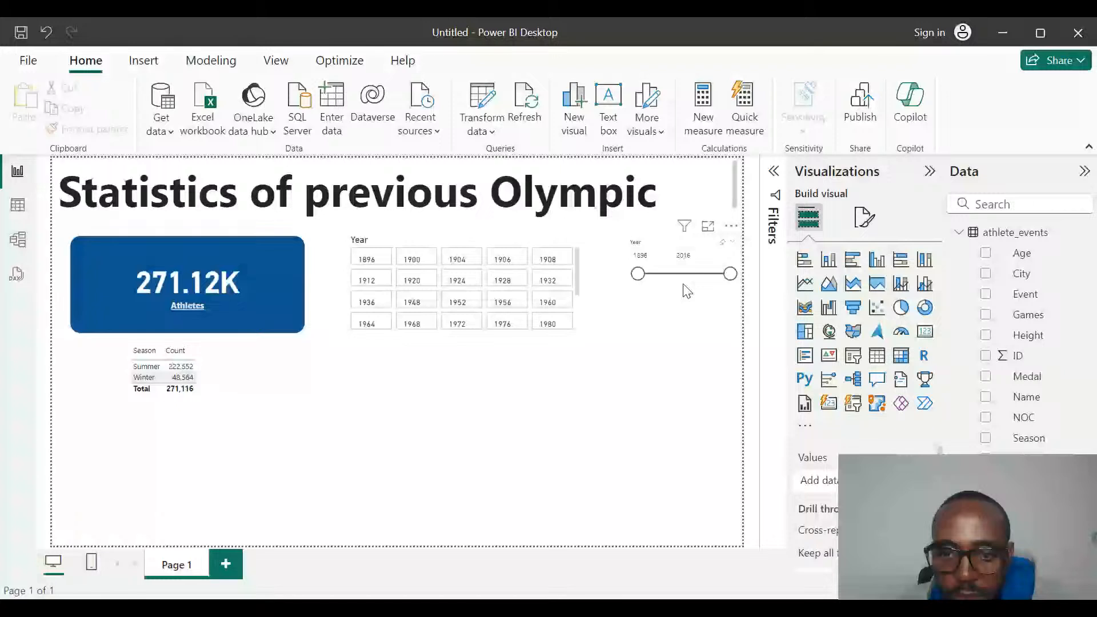
left_click(644, 279)
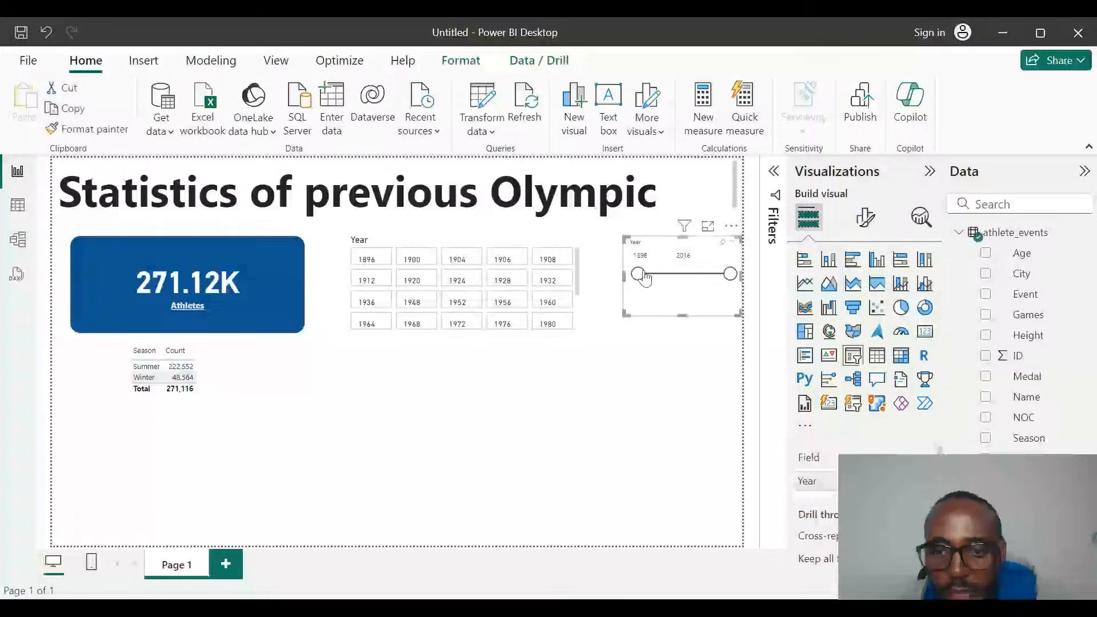
left_click(731, 225)
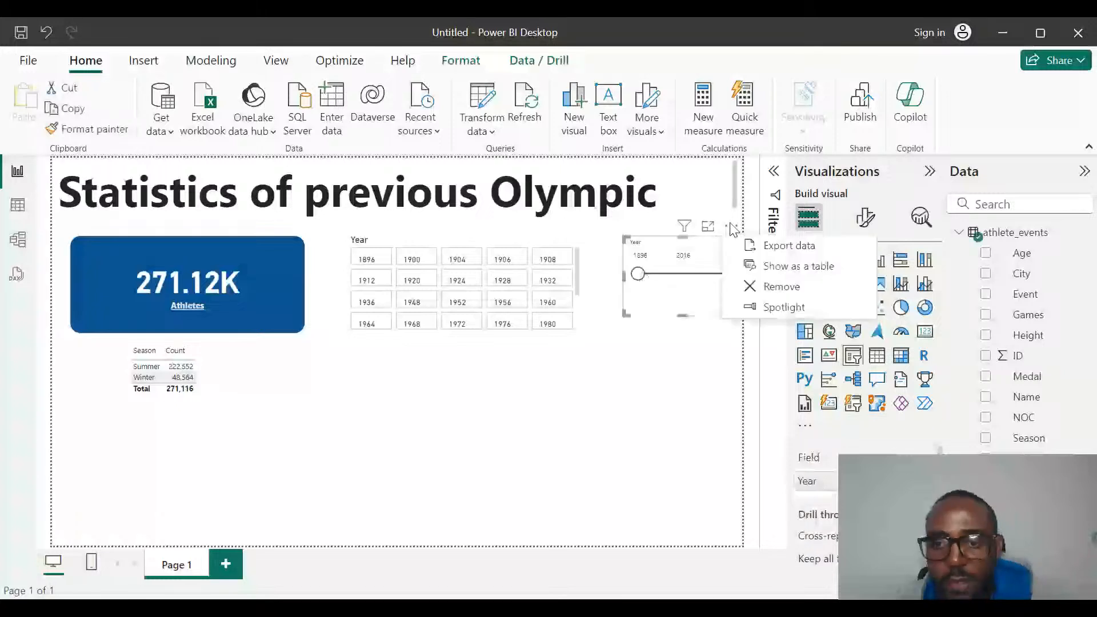
left_click(670, 303)
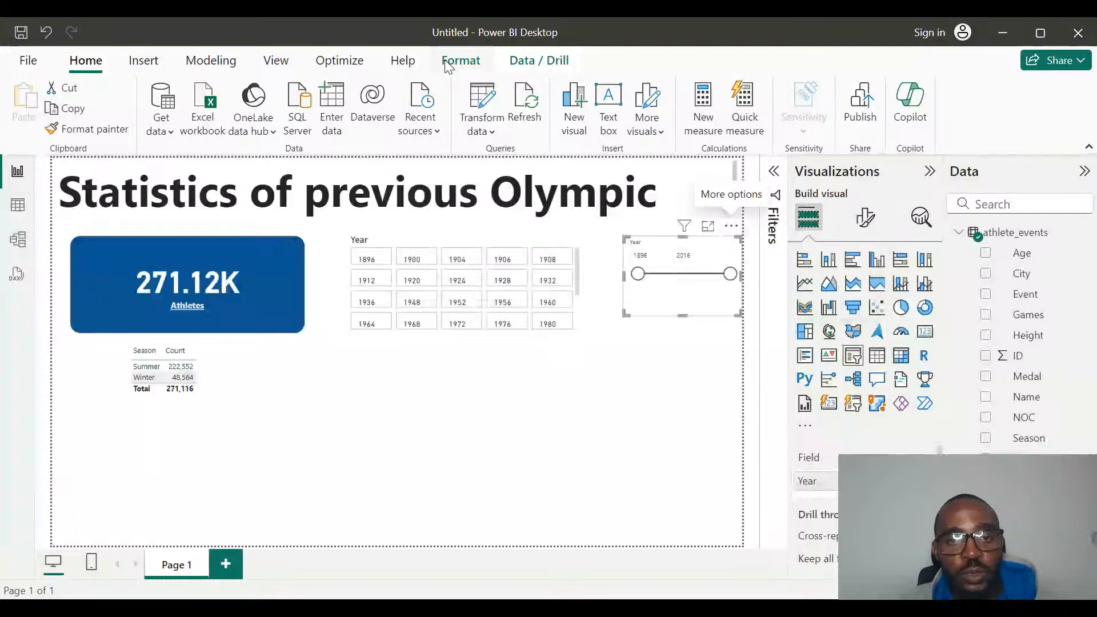
left_click(530, 61)
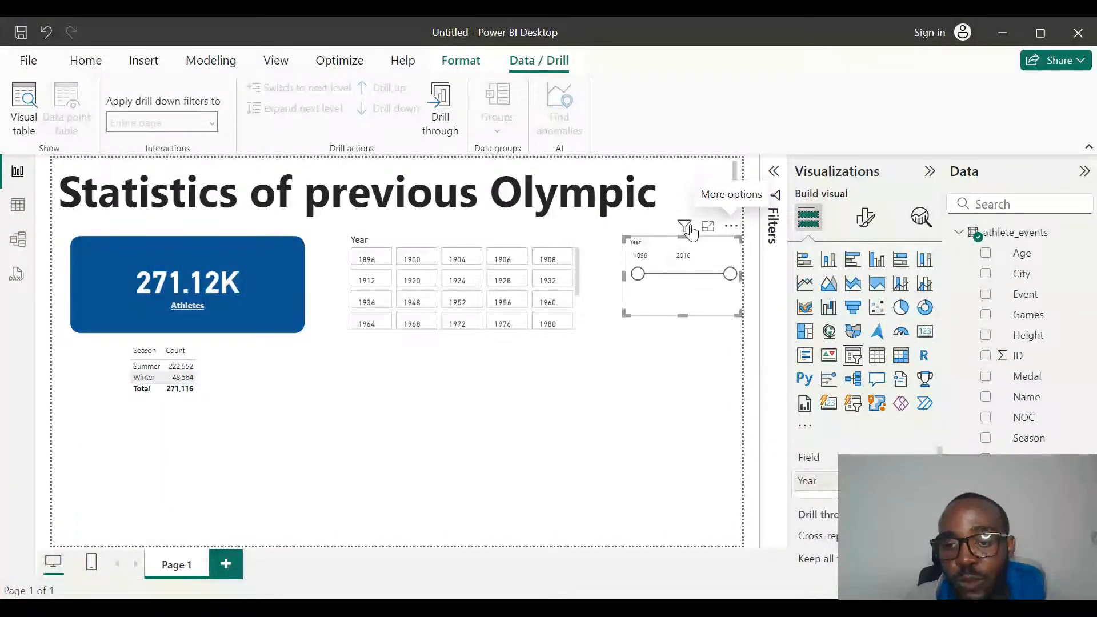
mouse_move(689, 232)
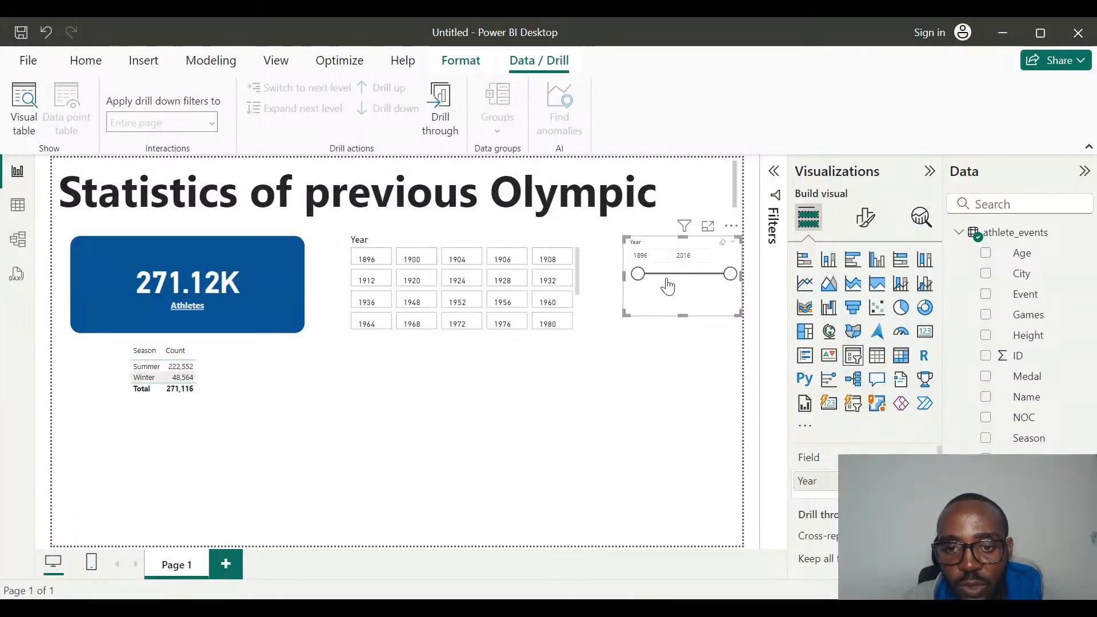
Start the Year range slicer at 1929 to test its effect on the visuals, and clear its selection.
left_click_drag(638, 273, 663, 275)
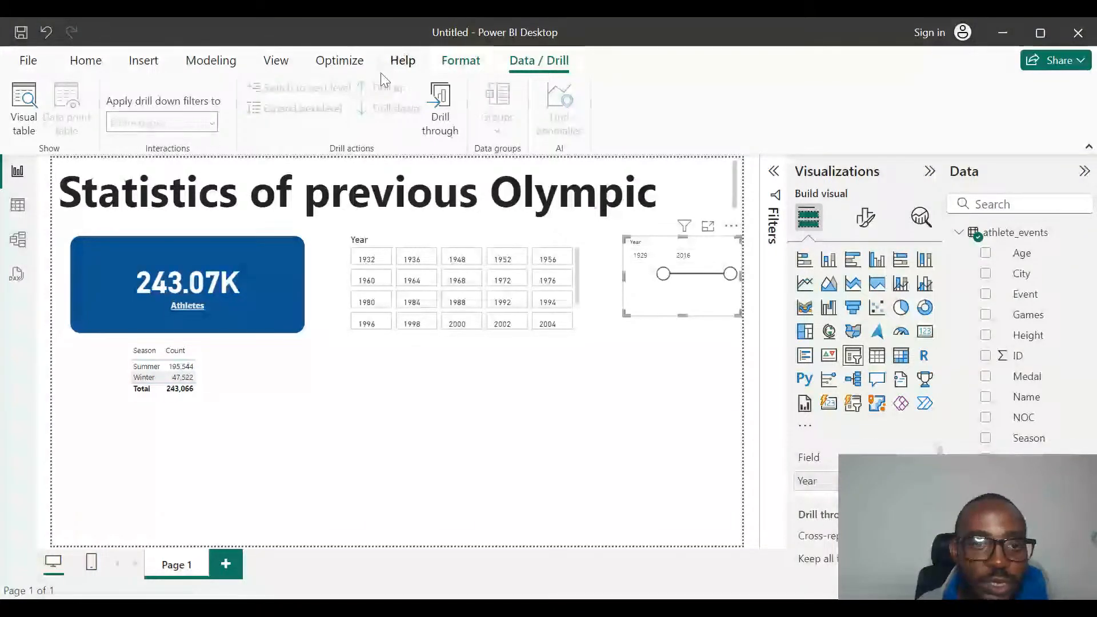
left_click(459, 73)
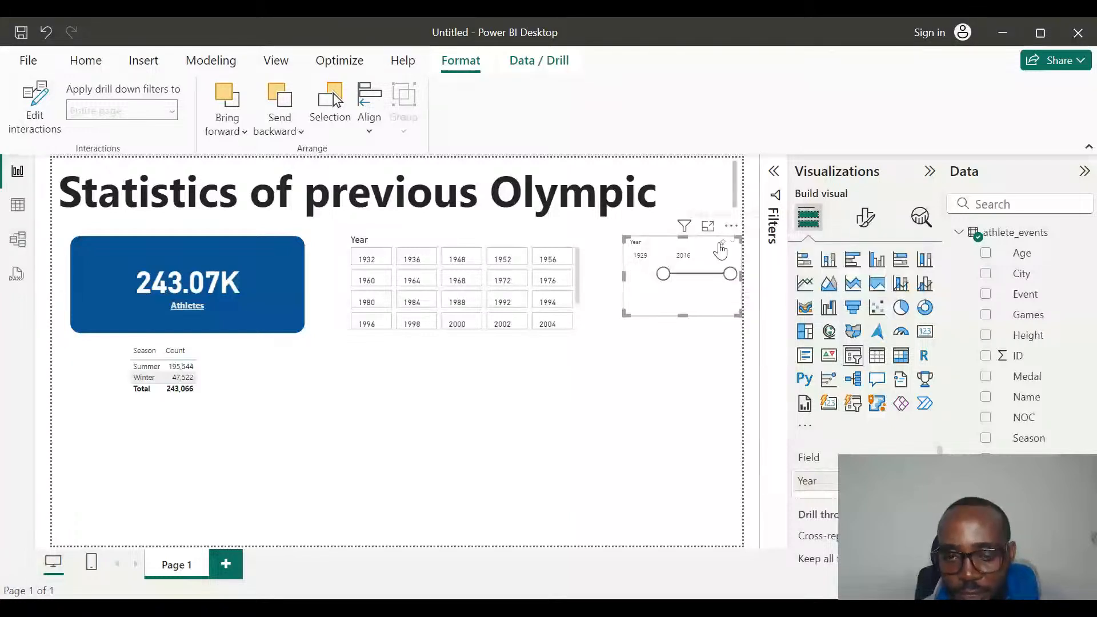
left_click(722, 243)
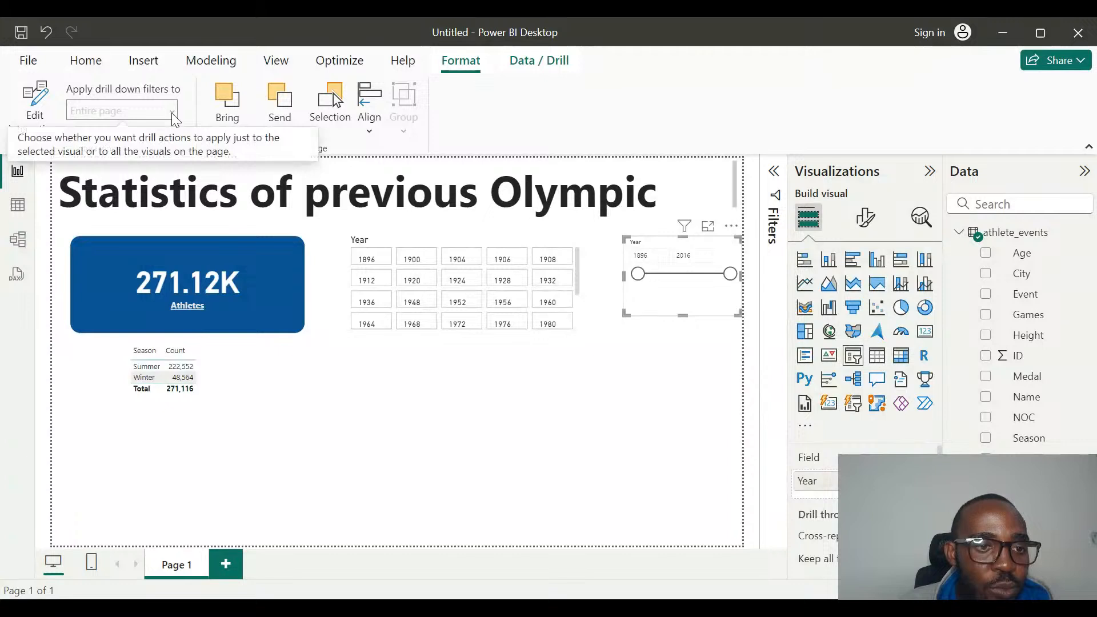
Turn on interaction editing and set the Year range slicer's interaction with the Athletes card to None.
left_click(42, 114)
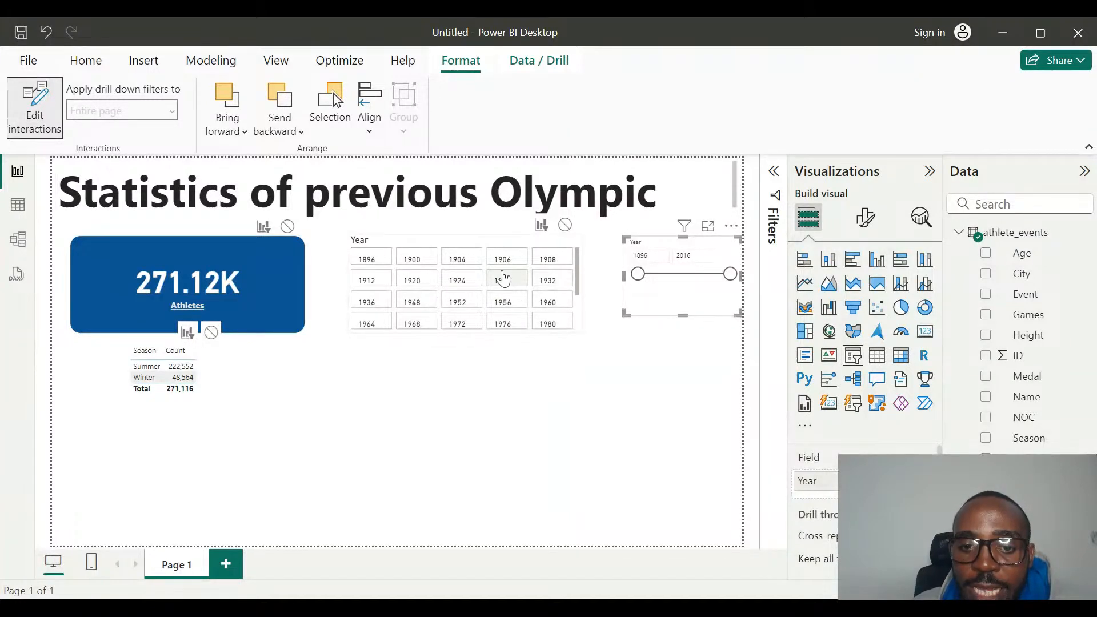
left_click(287, 227)
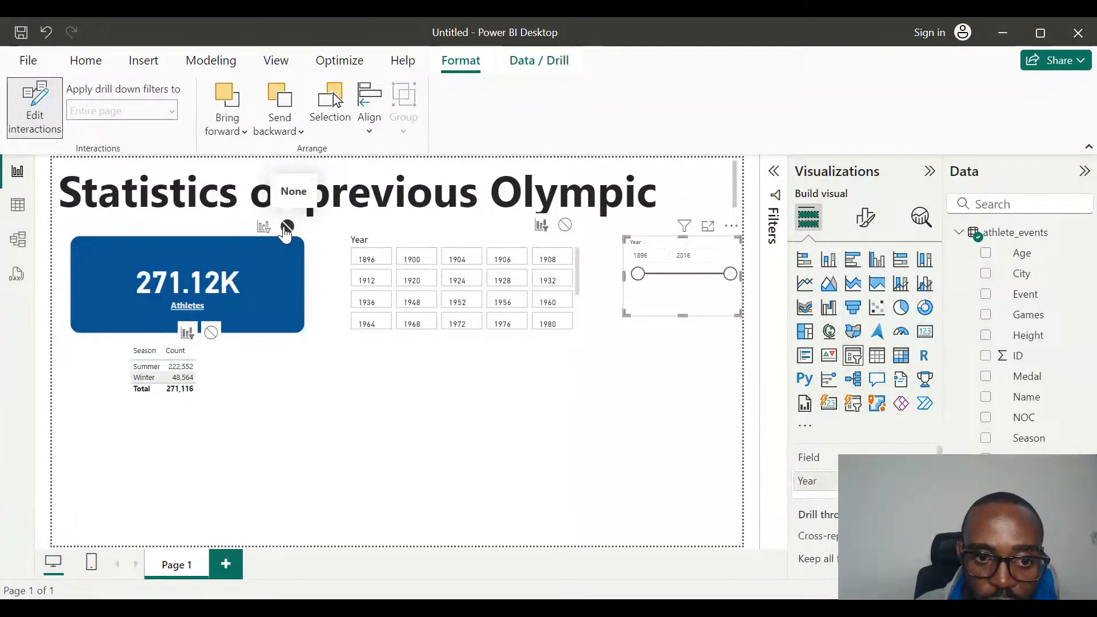
left_click(445, 437)
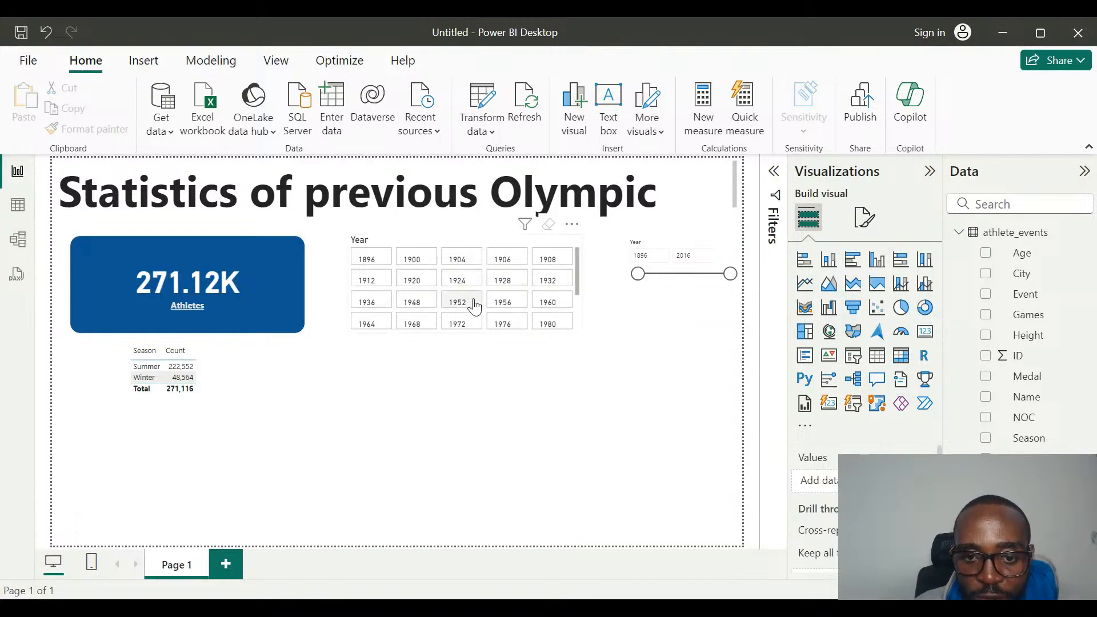
Narrow the Year range slicer to 1934–1965 to check which visuals respond.
scroll(466, 303, "down", 3)
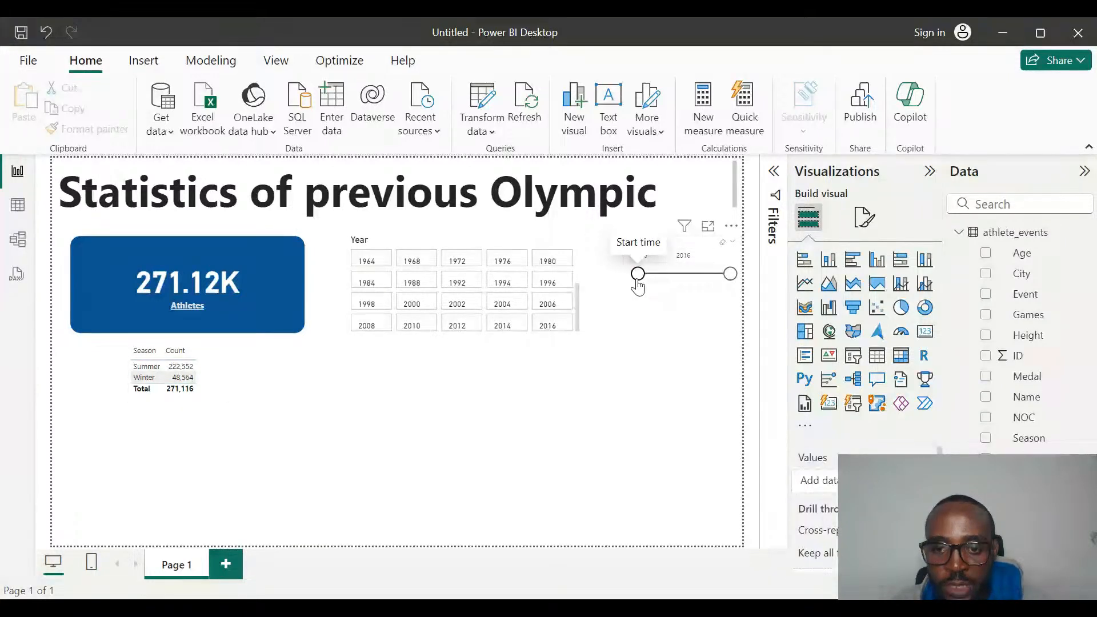
left_click_drag(639, 286, 667, 286)
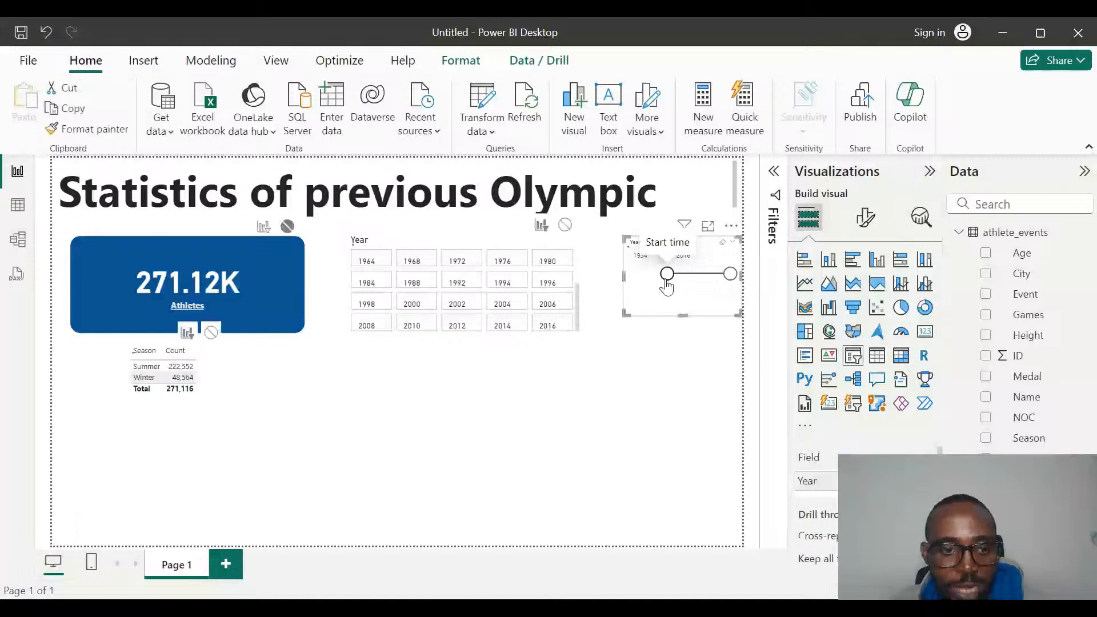
left_click(365, 460)
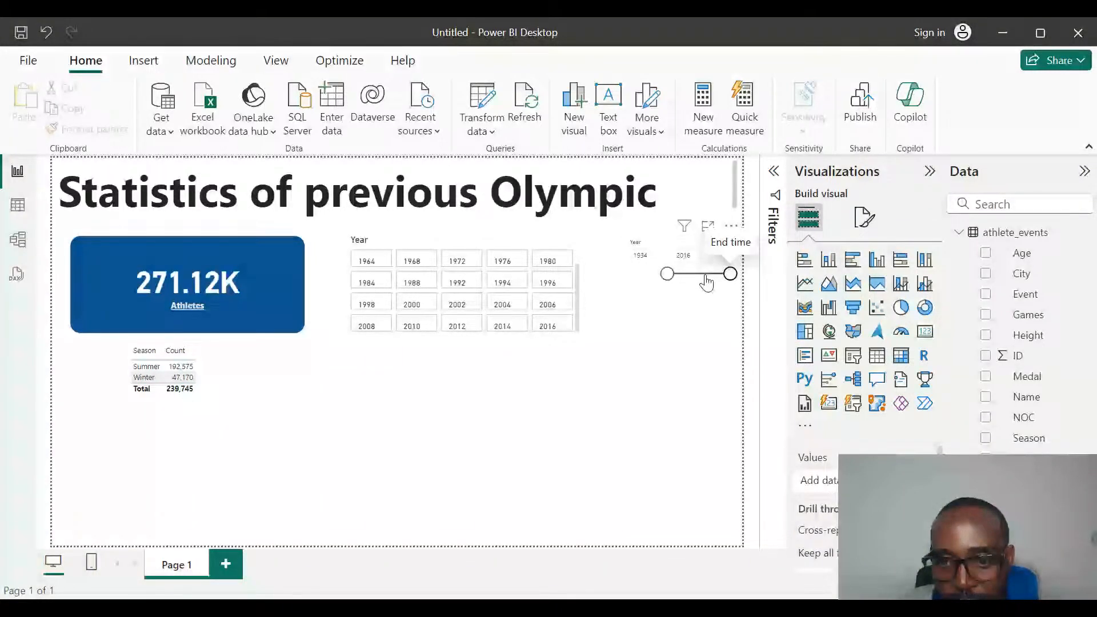
left_click_drag(707, 280, 691, 278)
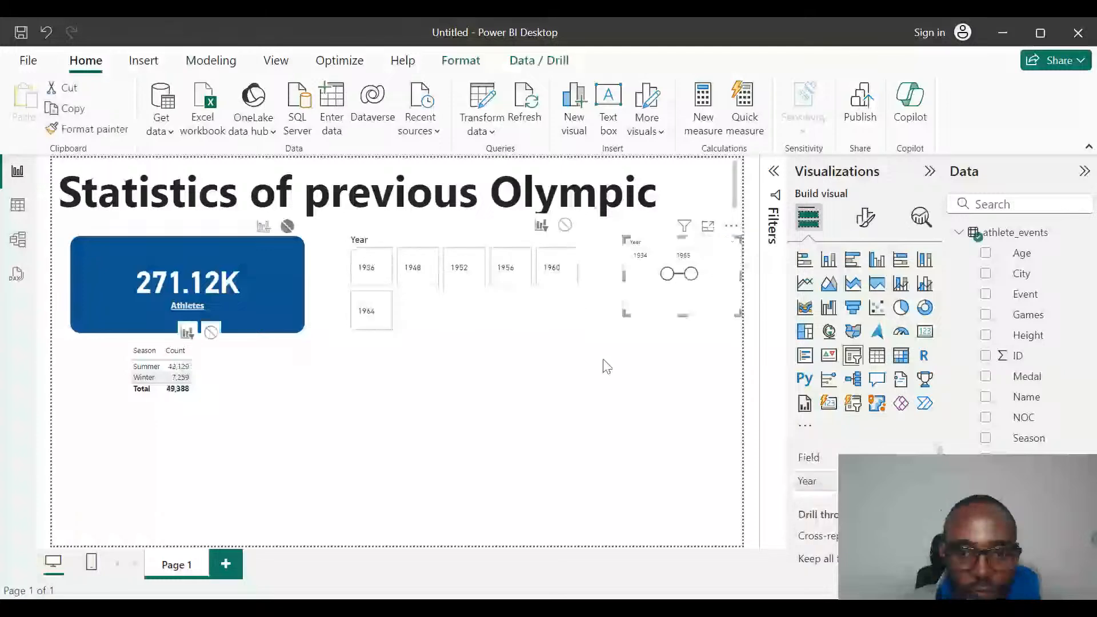
left_click(342, 462)
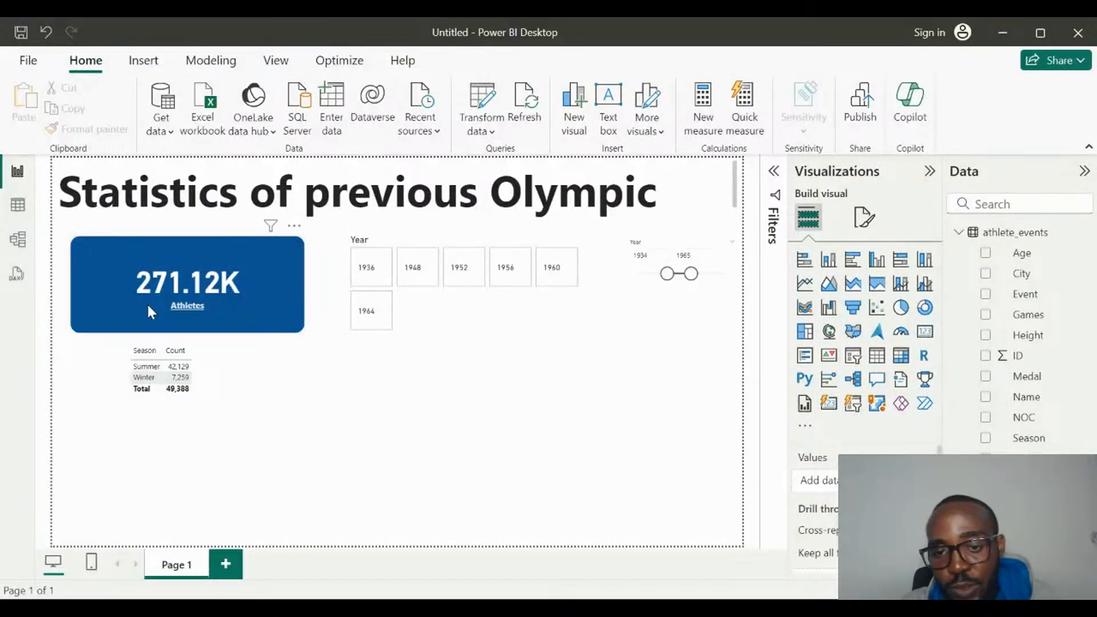
Restore the range slicer's filtering of the Athletes card, test it from 1955 and reset the range to 1896–2016.
left_click(672, 289)
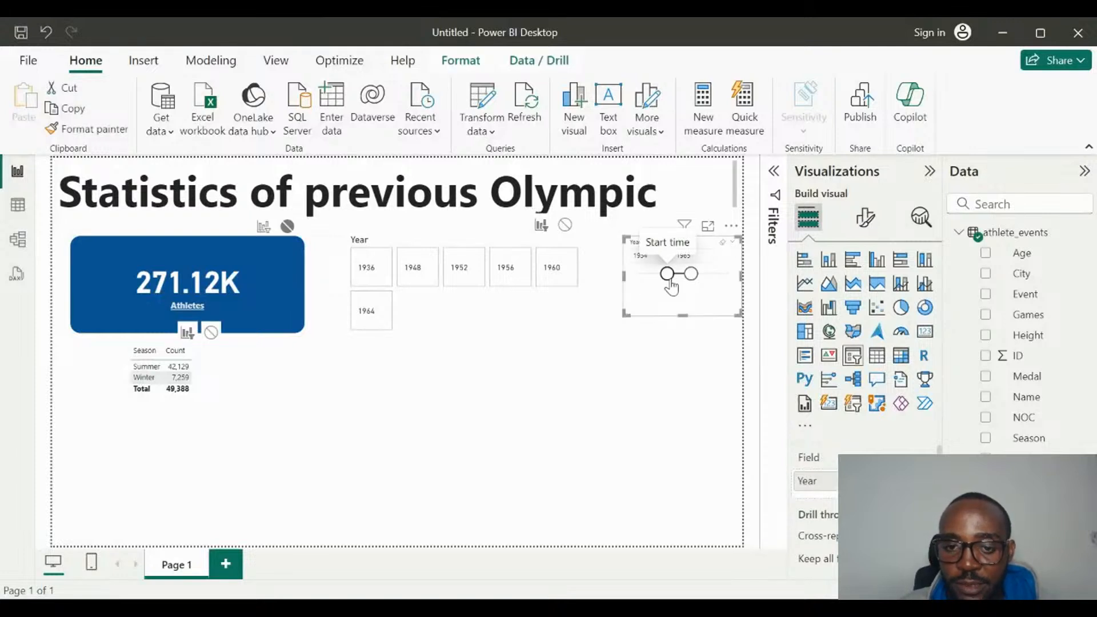
left_click_drag(672, 288, 617, 278)
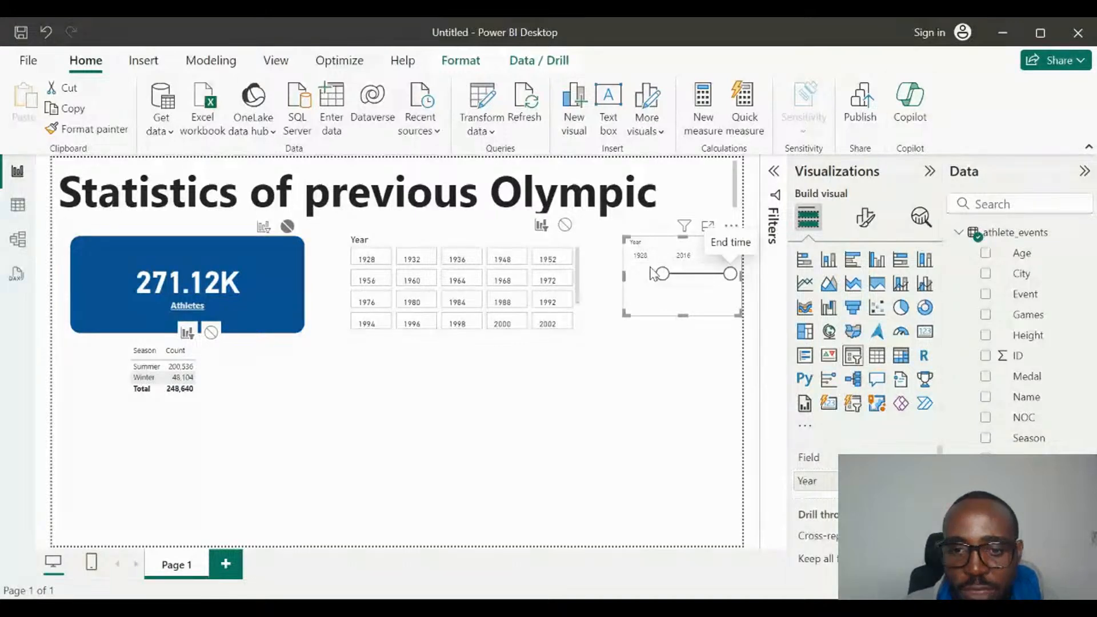
left_click_drag(662, 284, 637, 284)
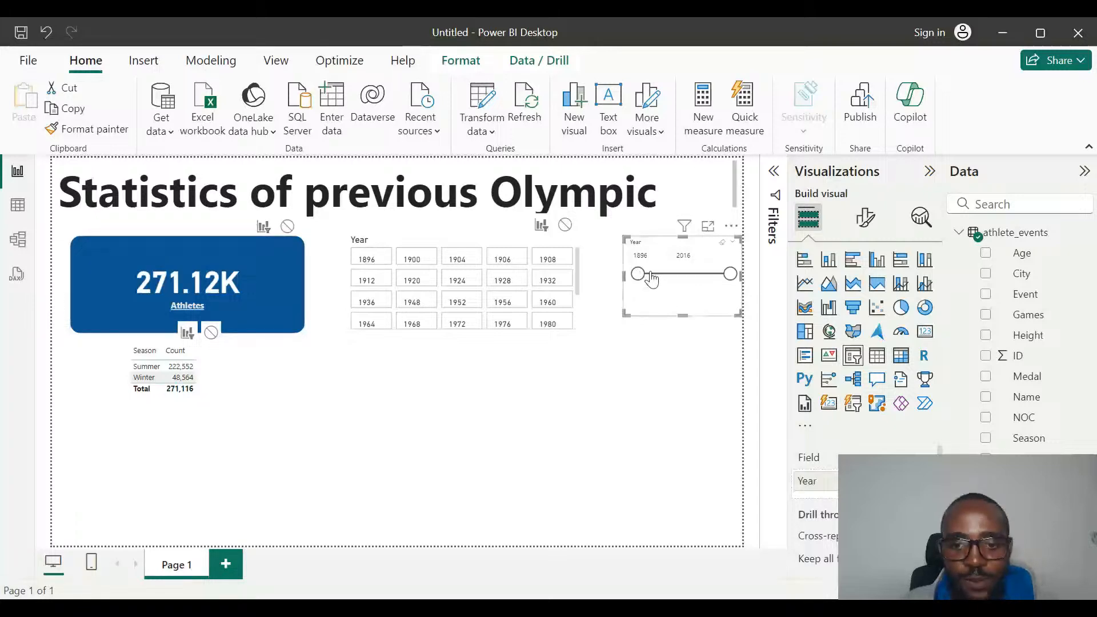
left_click(685, 275)
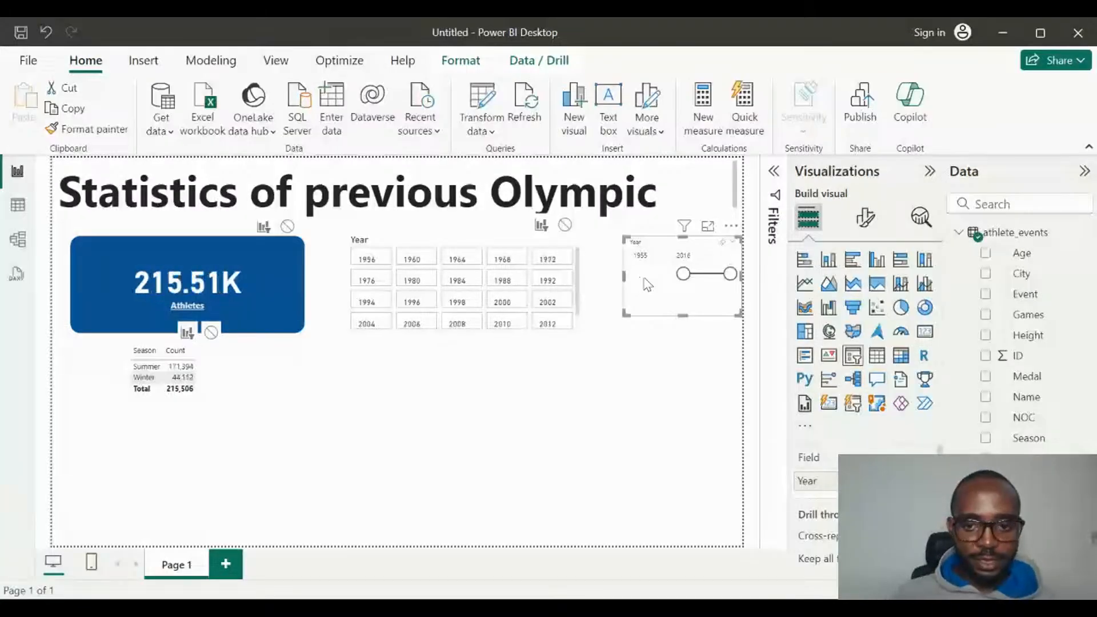
left_click_drag(685, 275, 609, 289)
Create a table of Sex with the count of ID beneath the season table and convert it to a clustered bar chart.
left_click(523, 440)
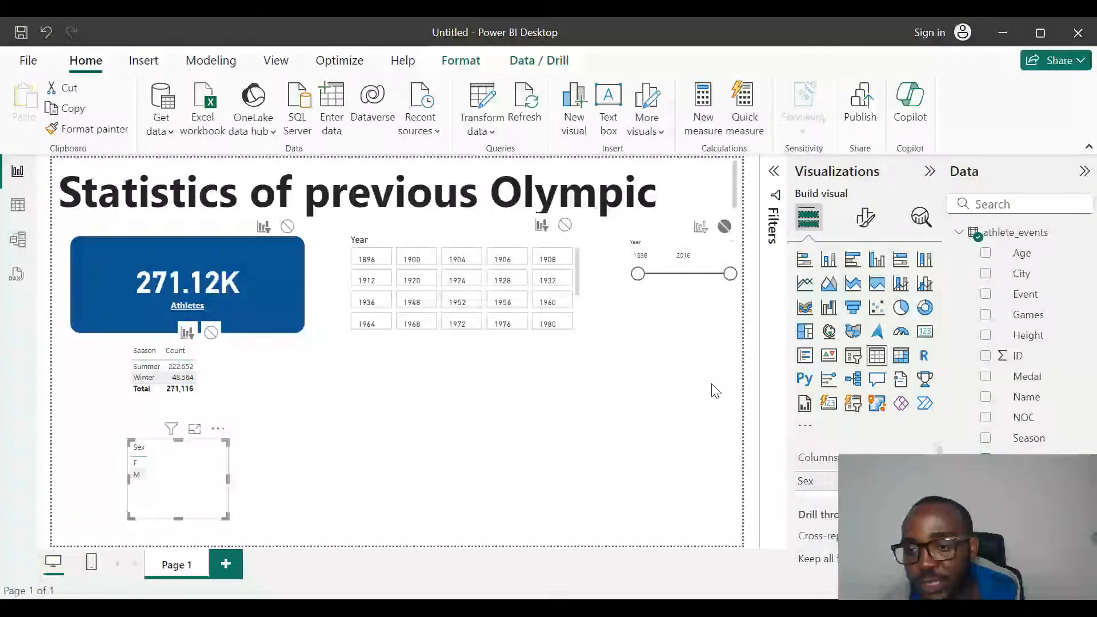
left_click_drag(713, 385, 218, 462)
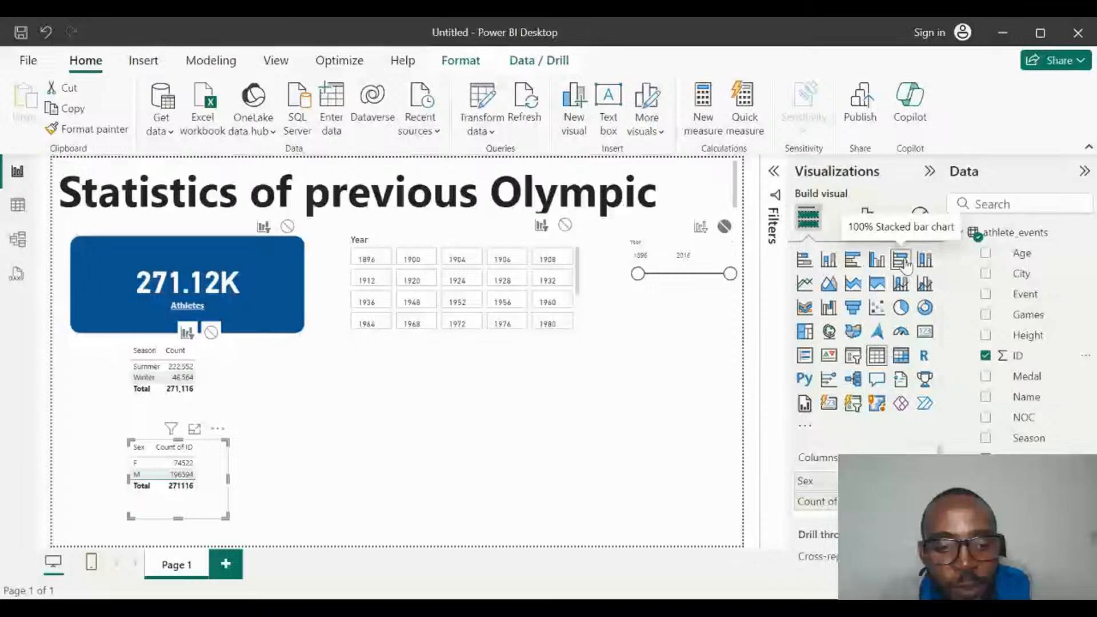
left_click(852, 261)
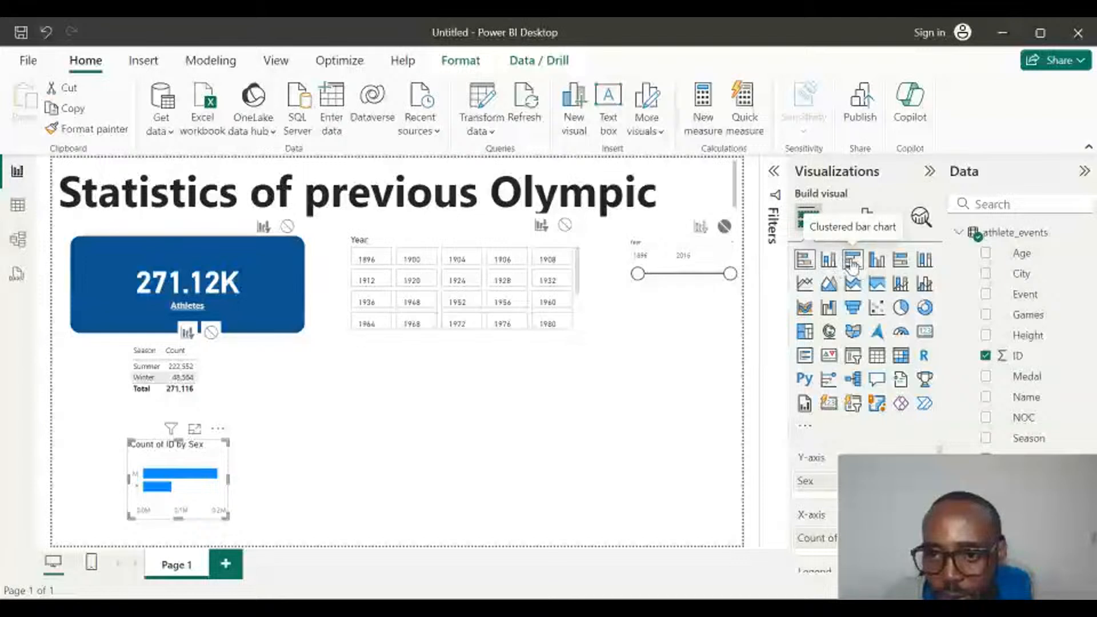
Change the sex chart to a 100% stacked bar chart and remove its count of ID and Sex fields.
left_click(899, 262)
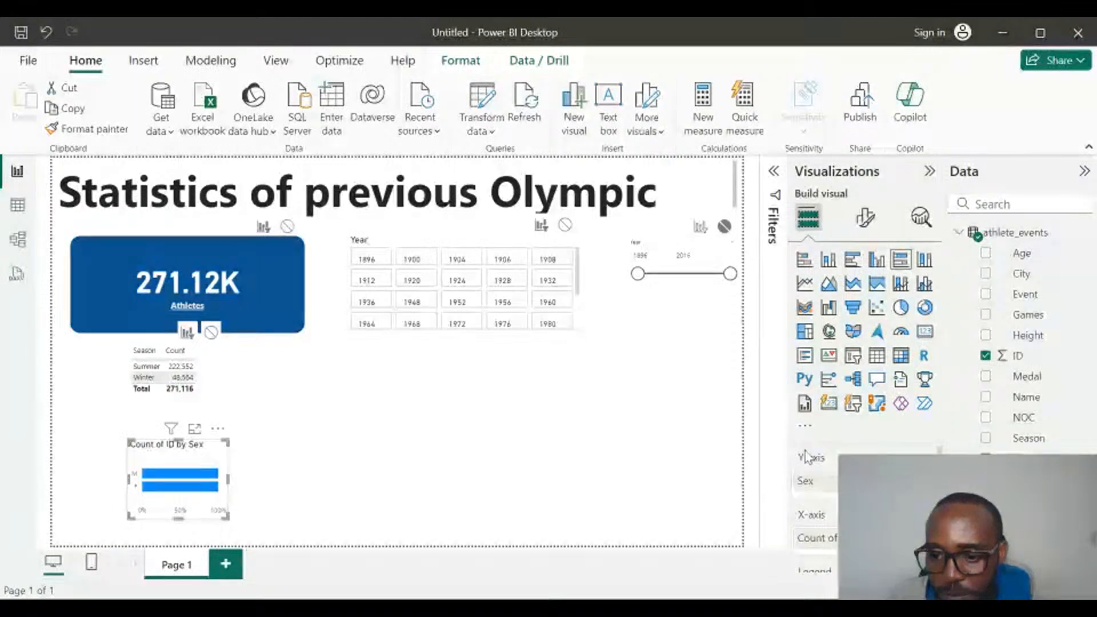
scroll(815, 514, "down", 2)
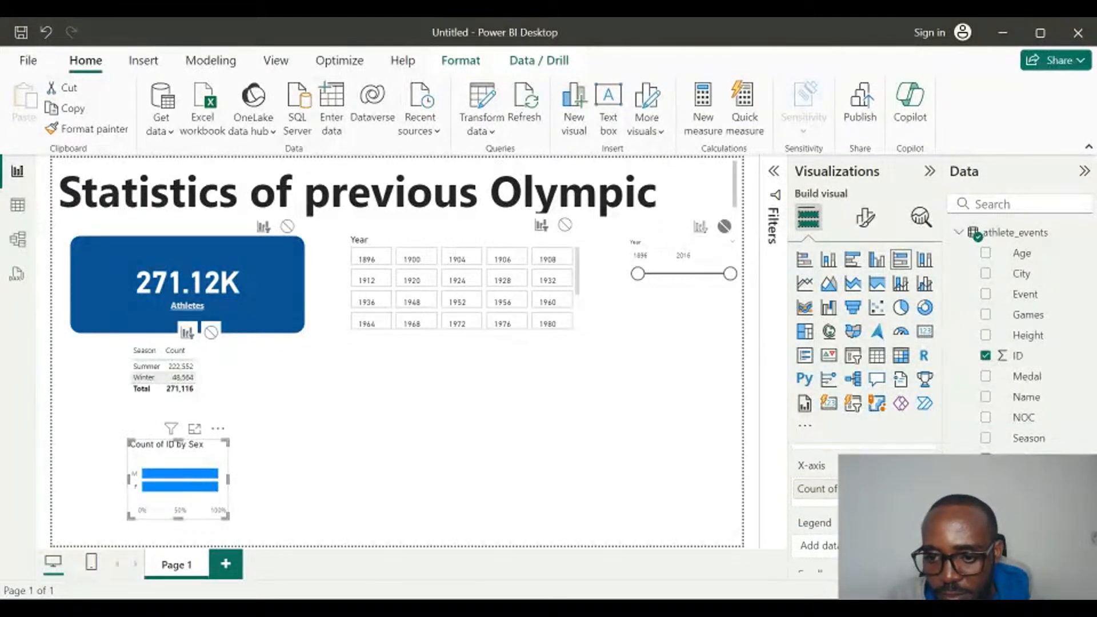
scroll(814, 514, "up", 2)
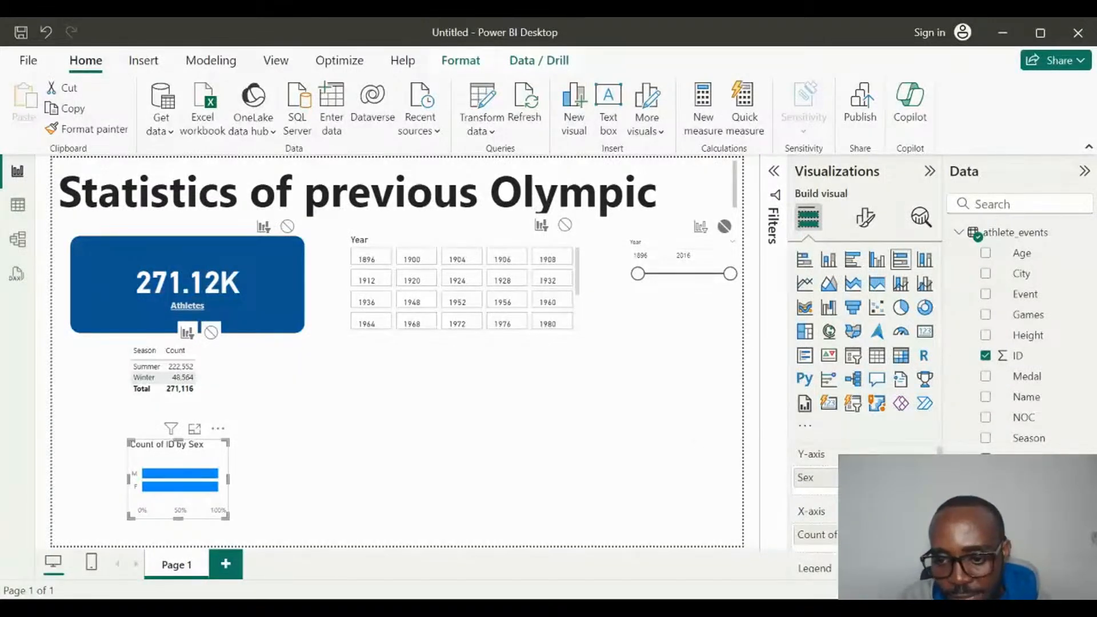
left_click(926, 535)
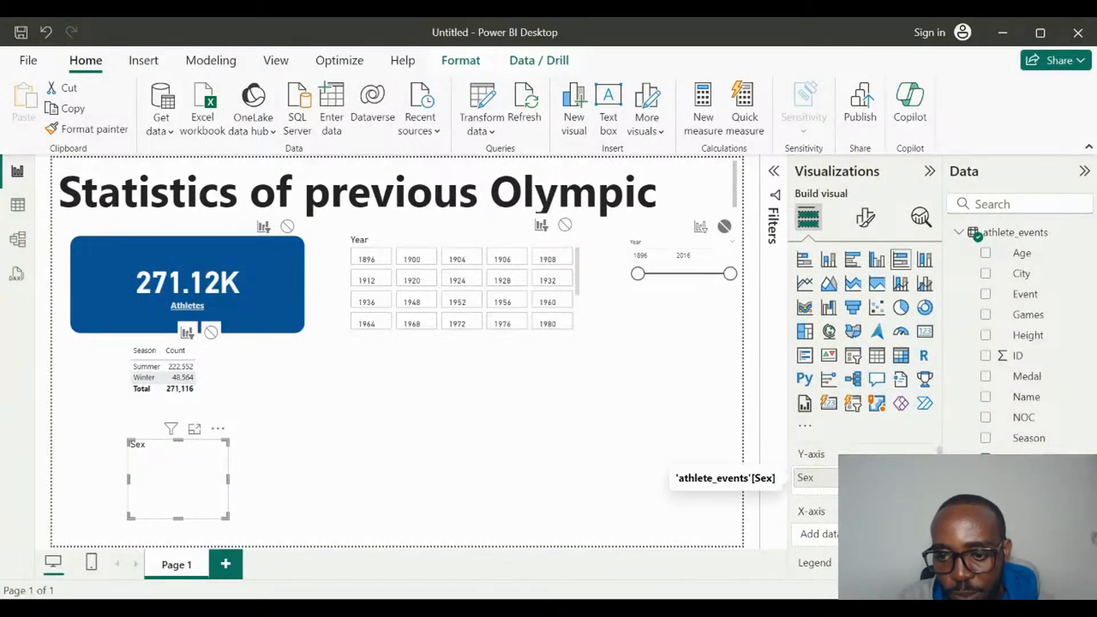
left_click(927, 478)
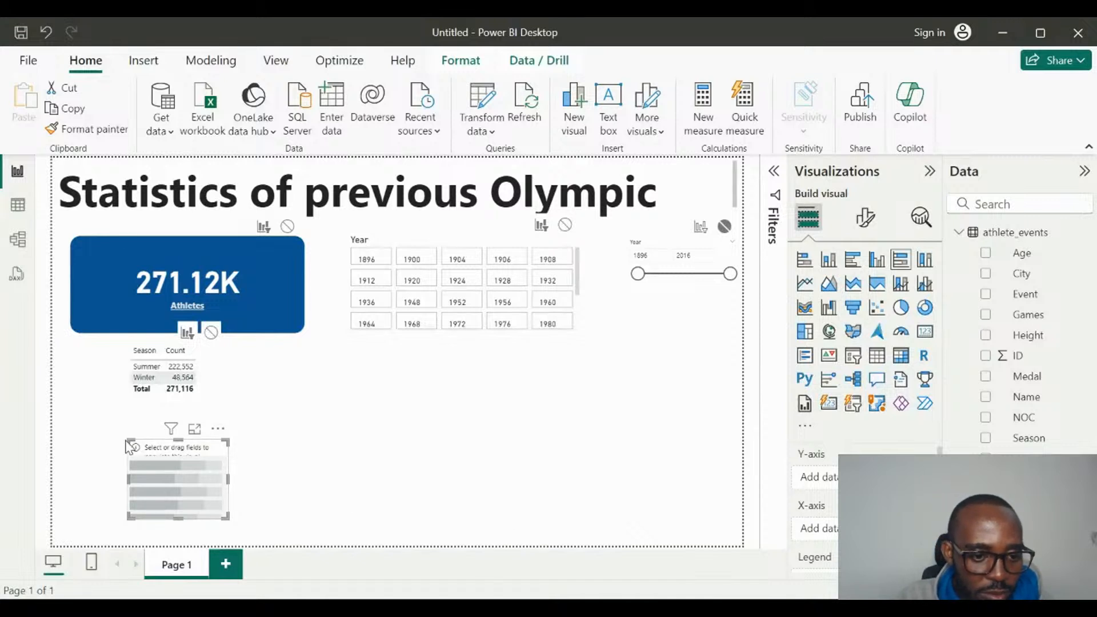
Enlarge the empty chart beneath the season table so it spans about the width of the Athletes card.
left_click_drag(126, 441, 75, 412)
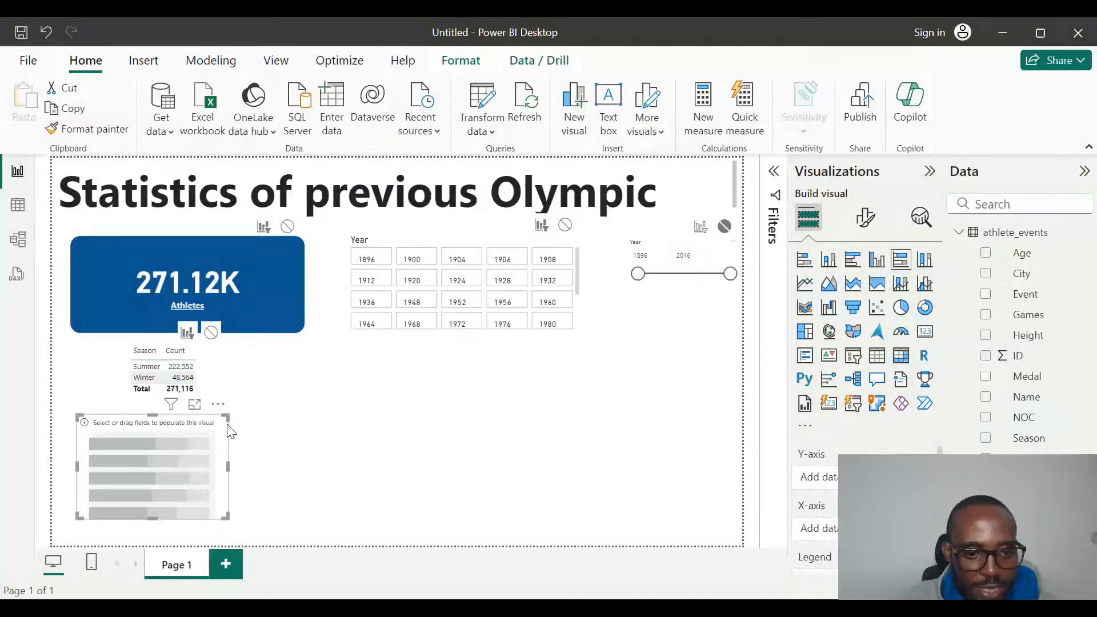
mouse_move(228, 466)
left_mouse_down()
mouse_move(306, 464)
mouse_move(218, 455)
left_mouse_up()
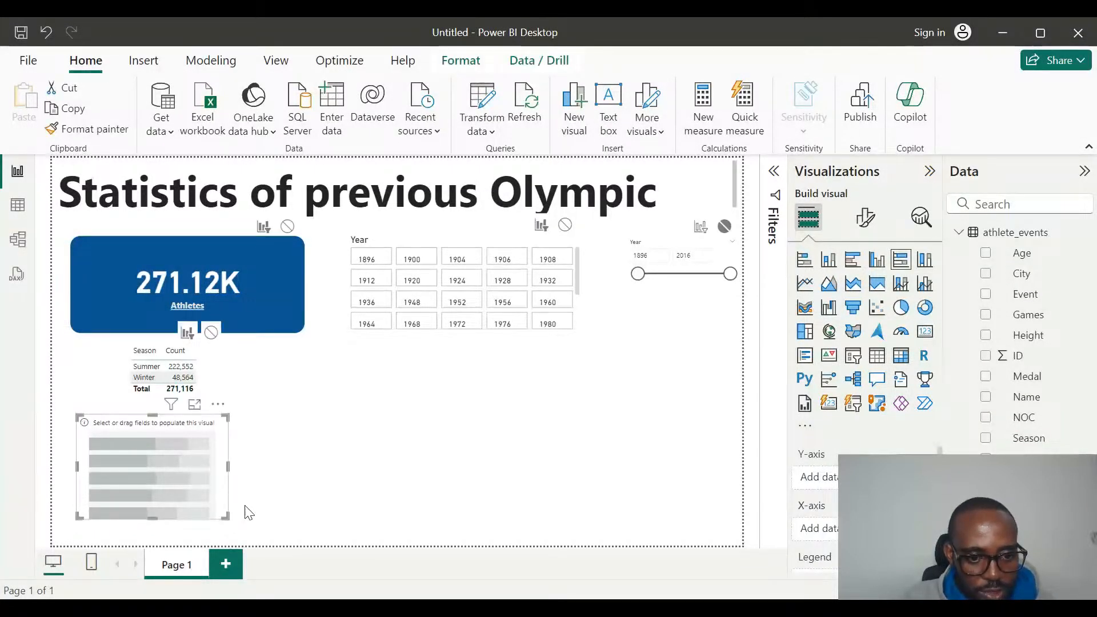
left_click_drag(227, 518, 303, 517)
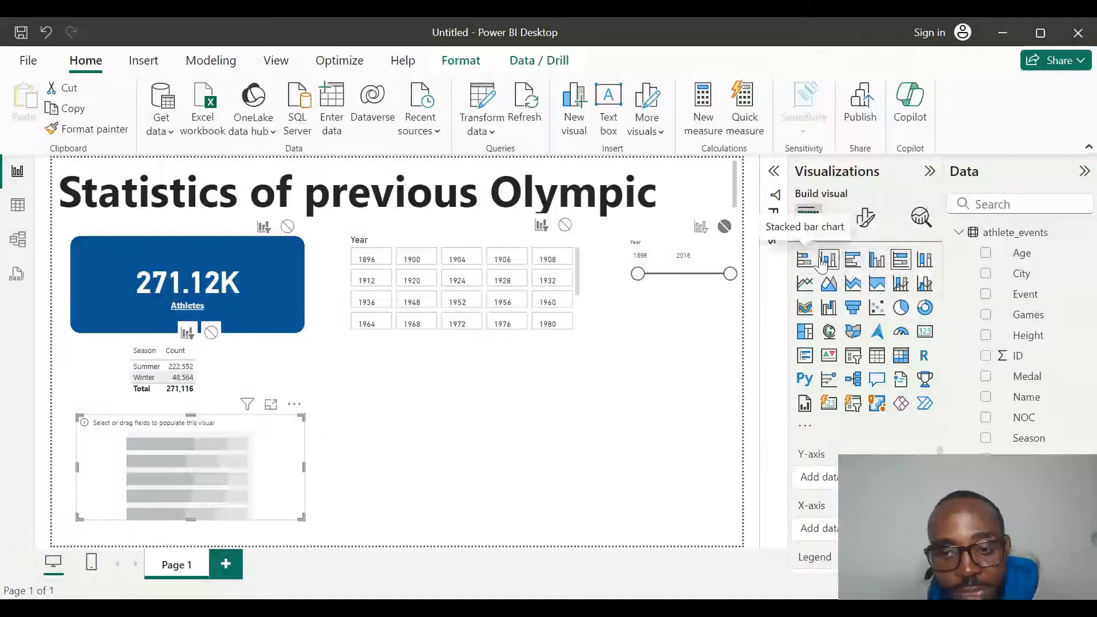
Change the empty chart to a stacked bar chart and assign Sex to its Y-axis.
left_click(814, 264)
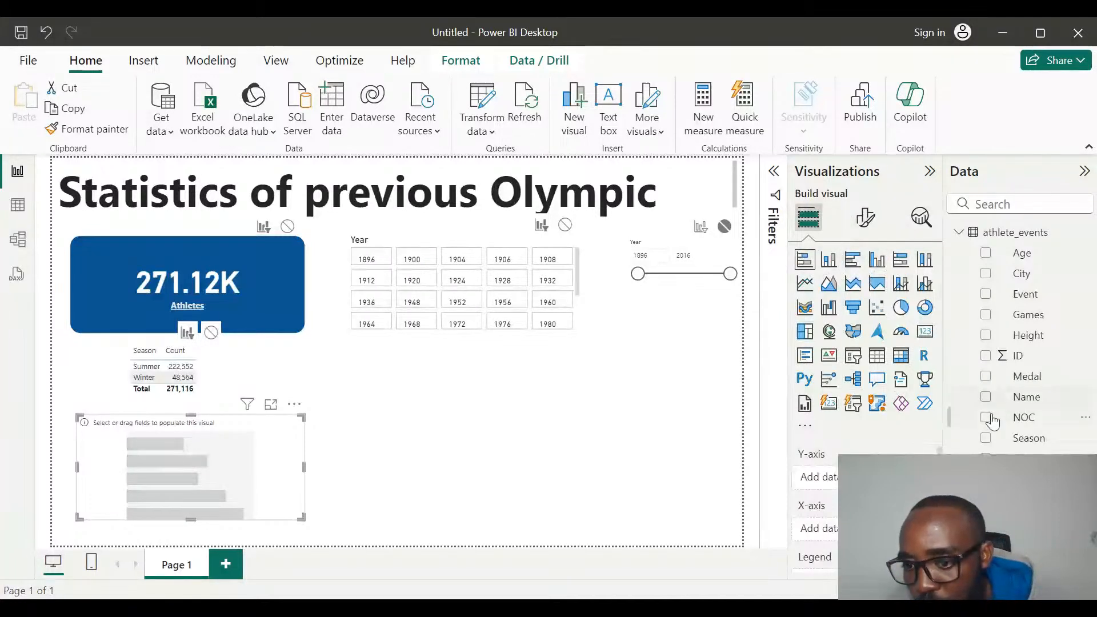
left_click_drag(1027, 397, 814, 459)
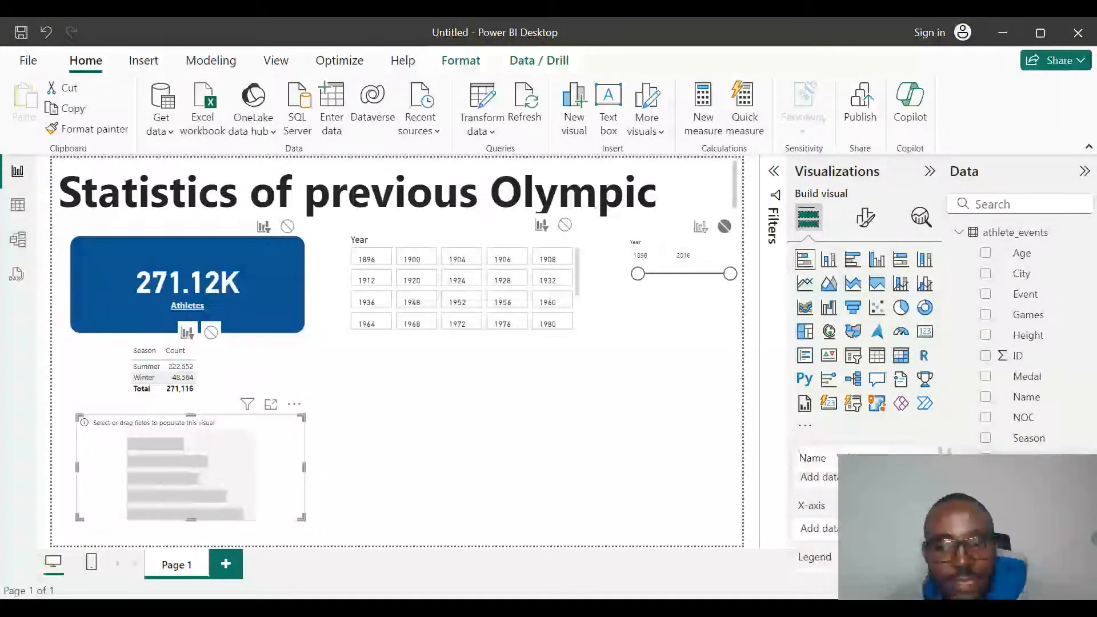
left_click_drag(814, 459, 814, 474)
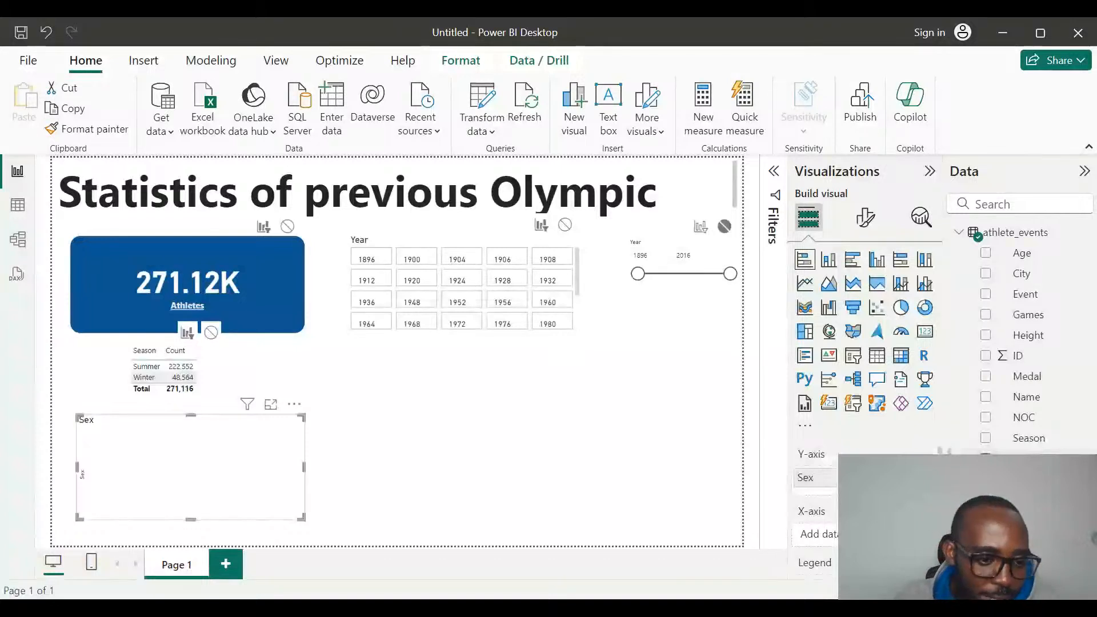
Move Sex from the Y-axis to the X-axis of the stacked bar chart.
scroll(814, 503, "down", 3)
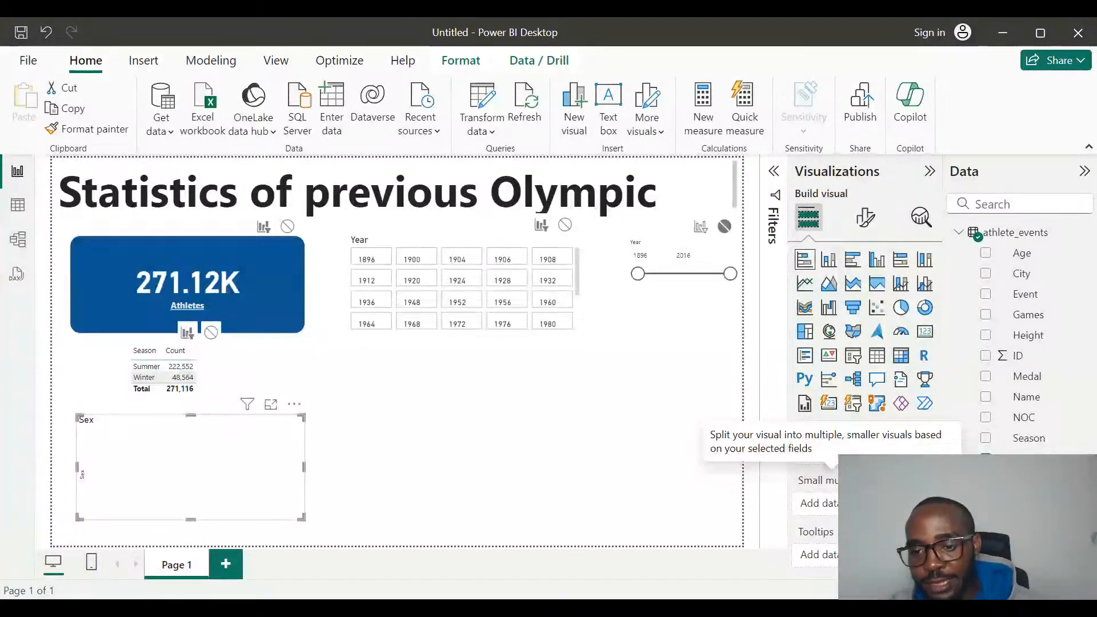
scroll(832, 481, "down", 2)
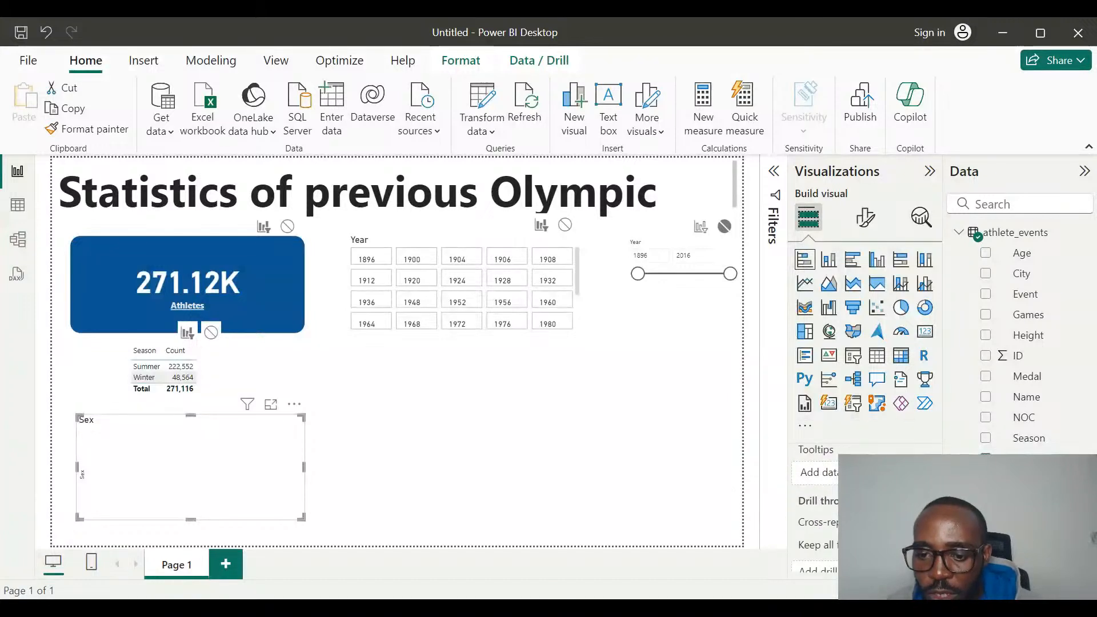
scroll(833, 480, "up", 2)
scroll(817, 491, "up", 3)
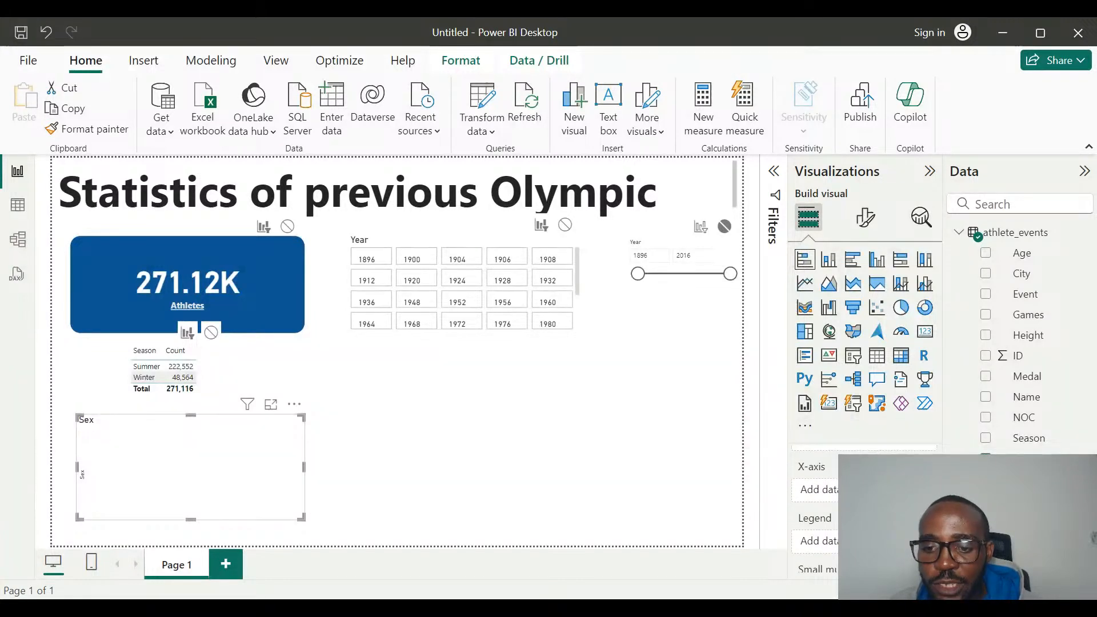
scroll(817, 482, "down", 1)
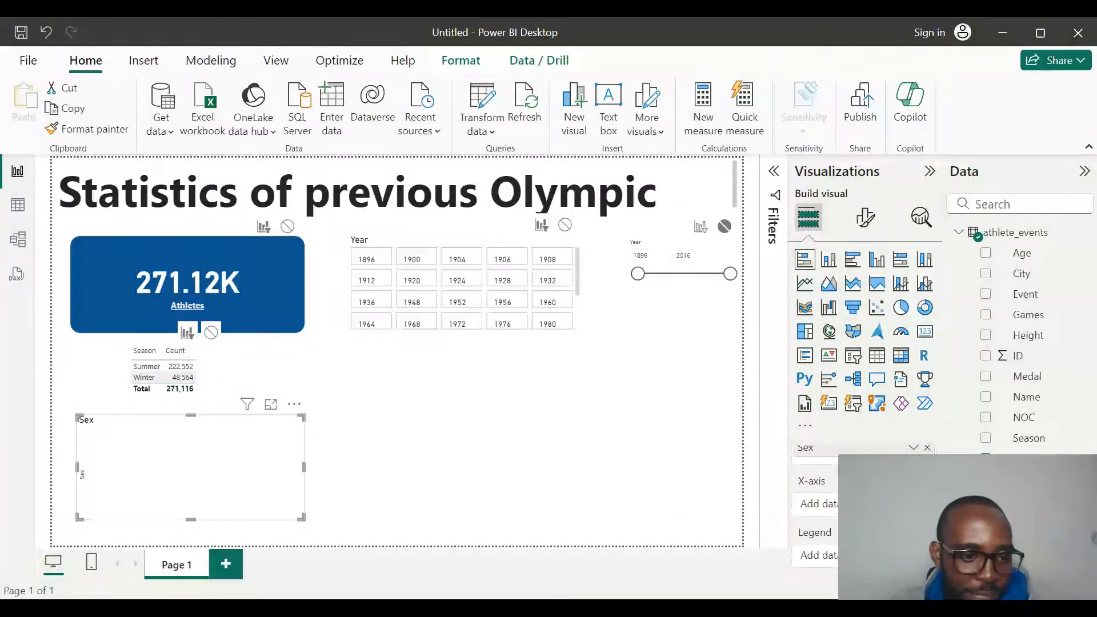
scroll(817, 503, "down", 2)
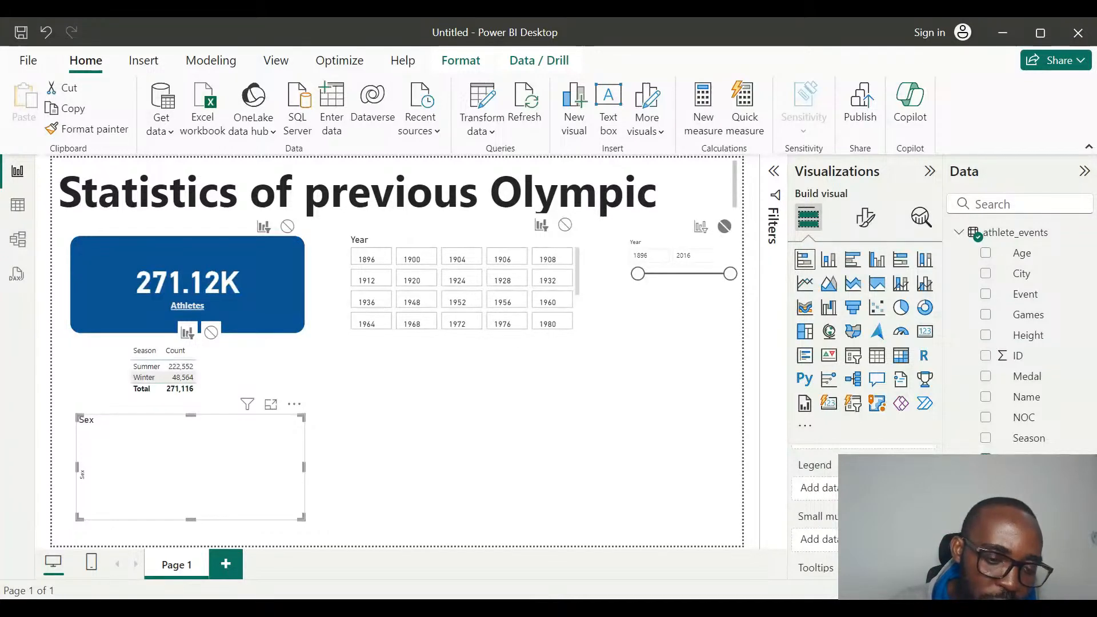
scroll(814, 515, "up", 3)
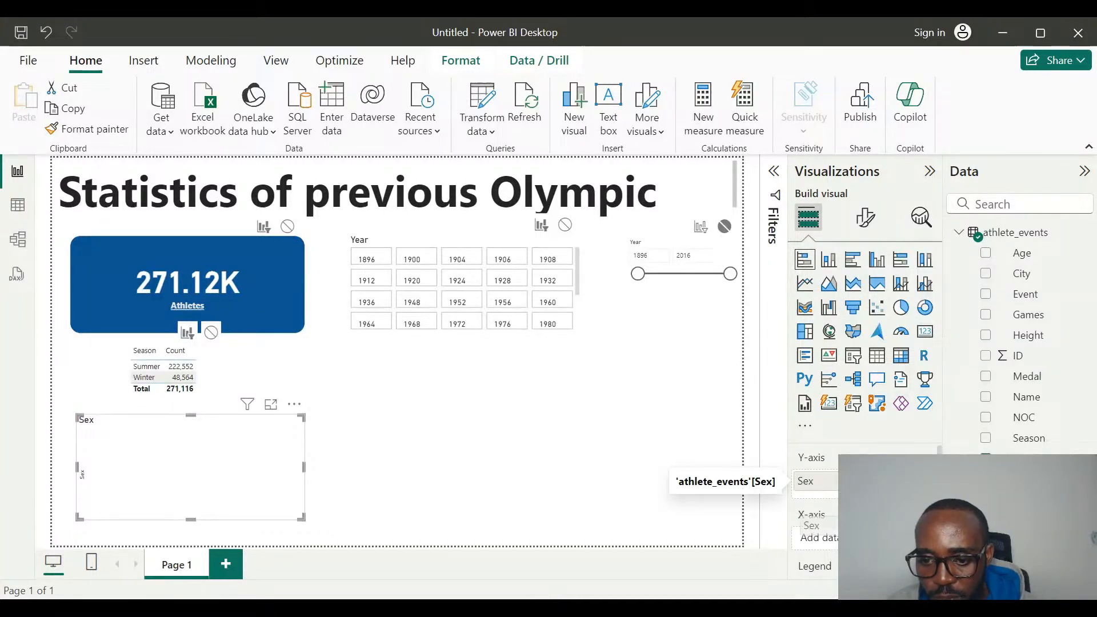
left_click_drag(806, 480, 817, 535)
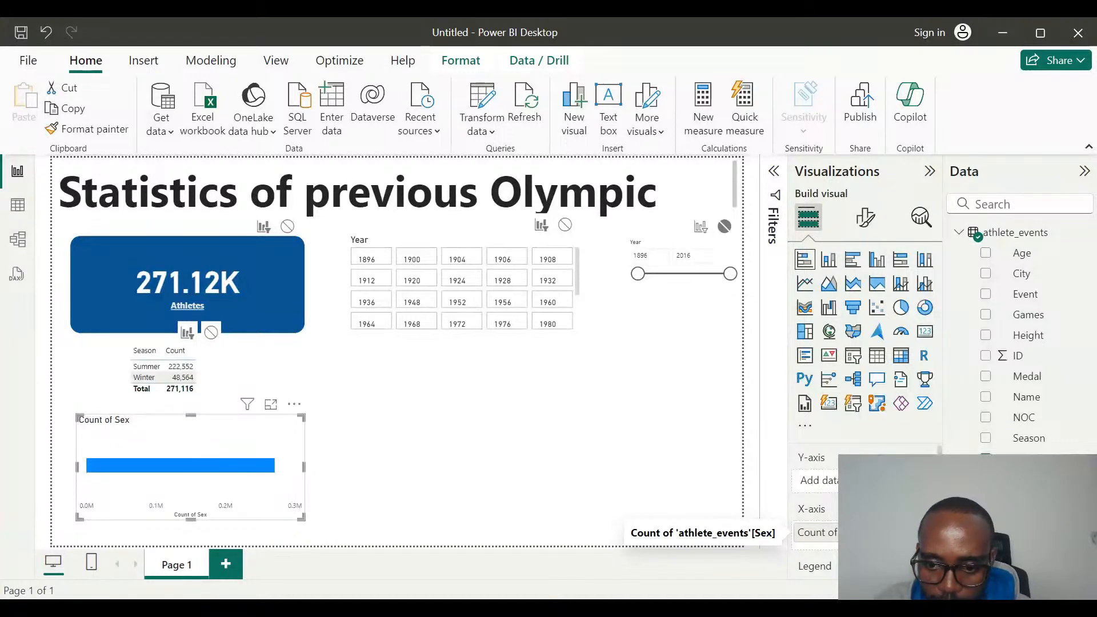
Add the ID field to the stacked bar chart as a count on the X-axis.
scroll(814, 531, "down", 3)
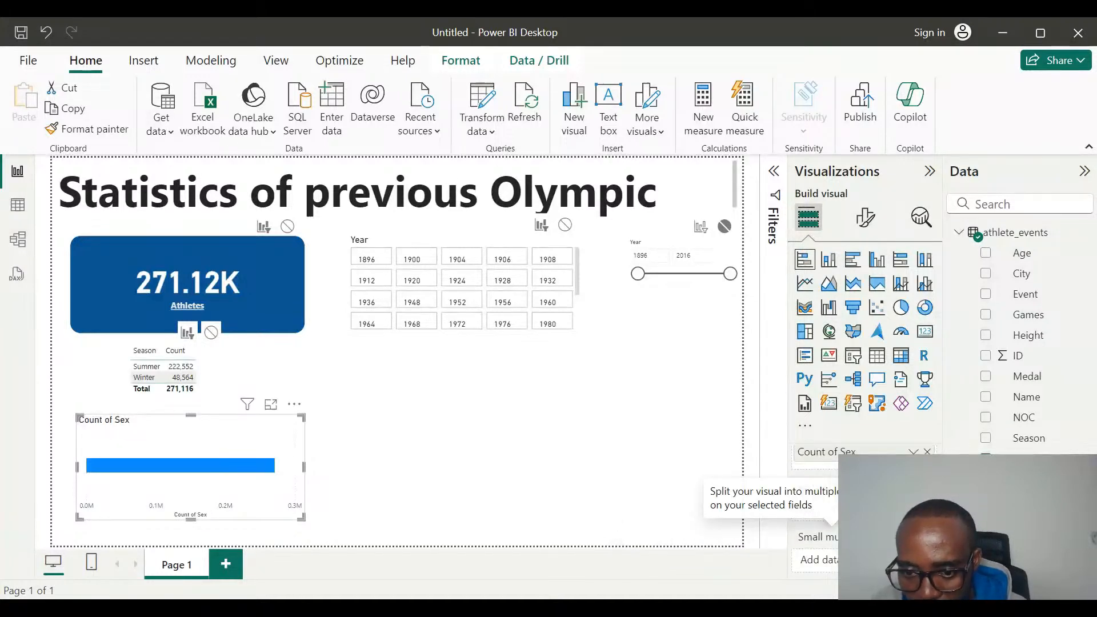
scroll(815, 531, "down", 2)
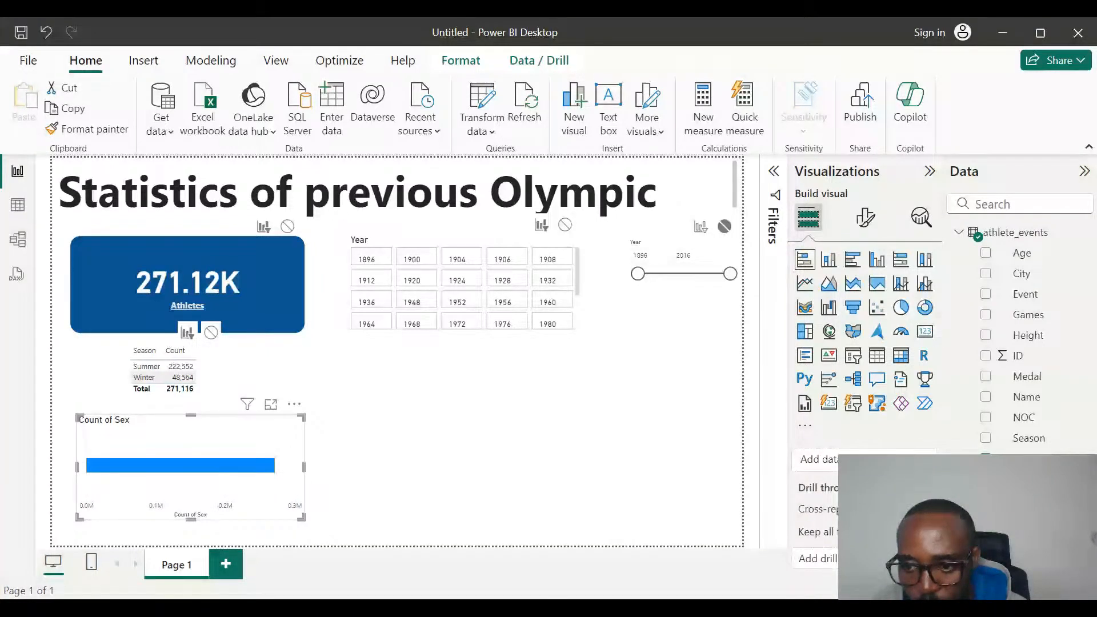
left_click_drag(1017, 356, 237, 454)
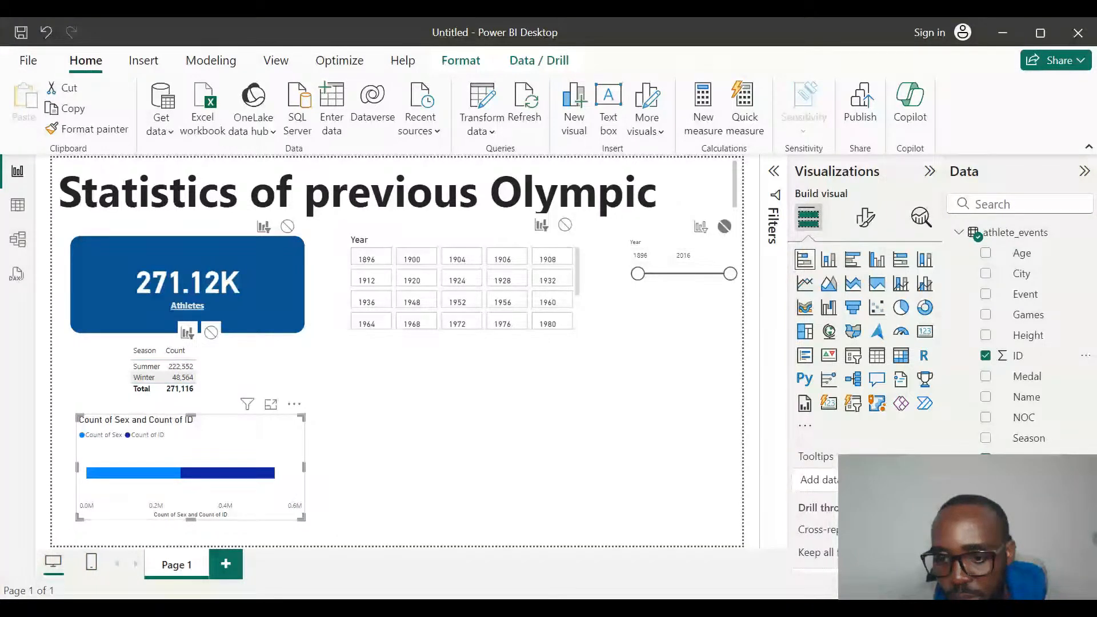
Rearrange the stacked bar chart's fields so Sex is on the Y-axis and only the count of ID is on the X-axis.
scroll(818, 492, "up", 5)
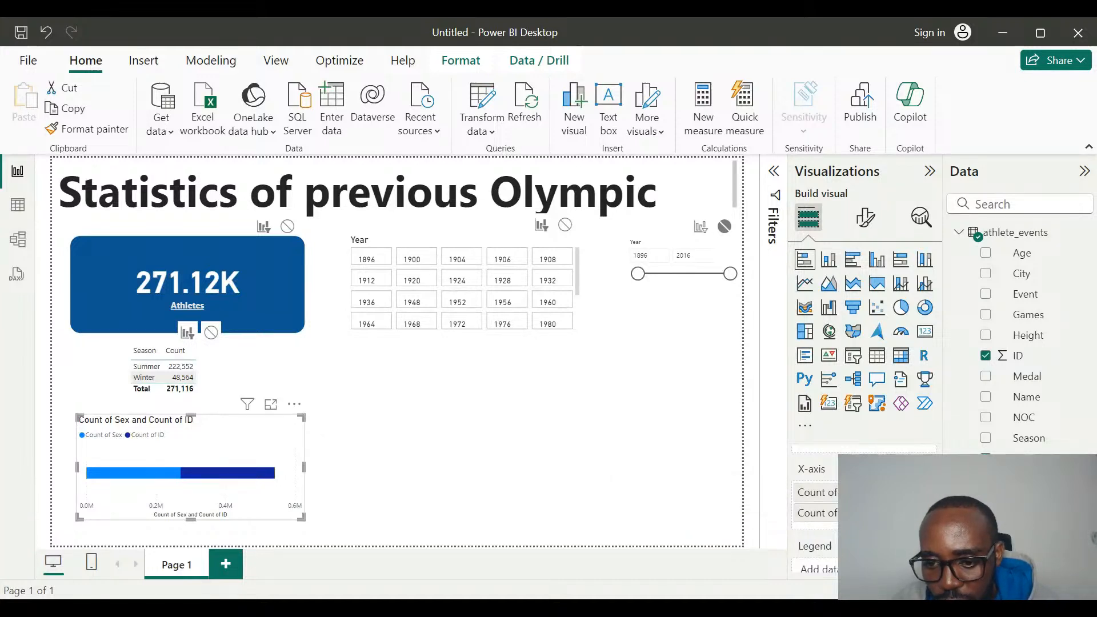
scroll(817, 503, "down", 2)
scroll(828, 472, "up", 1)
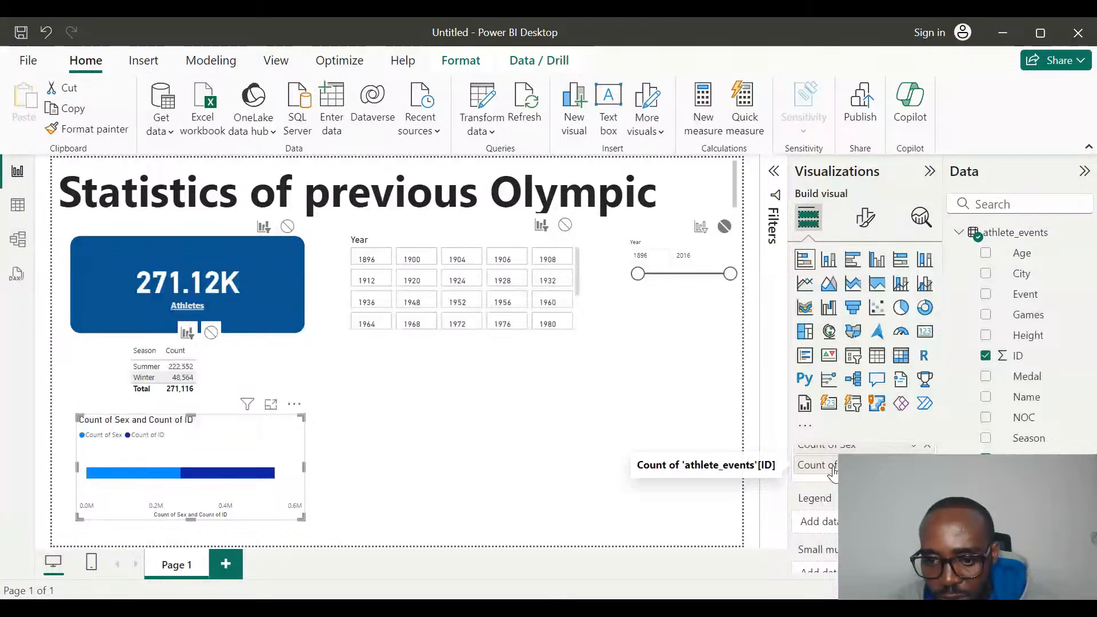
scroll(833, 471, "down", 3)
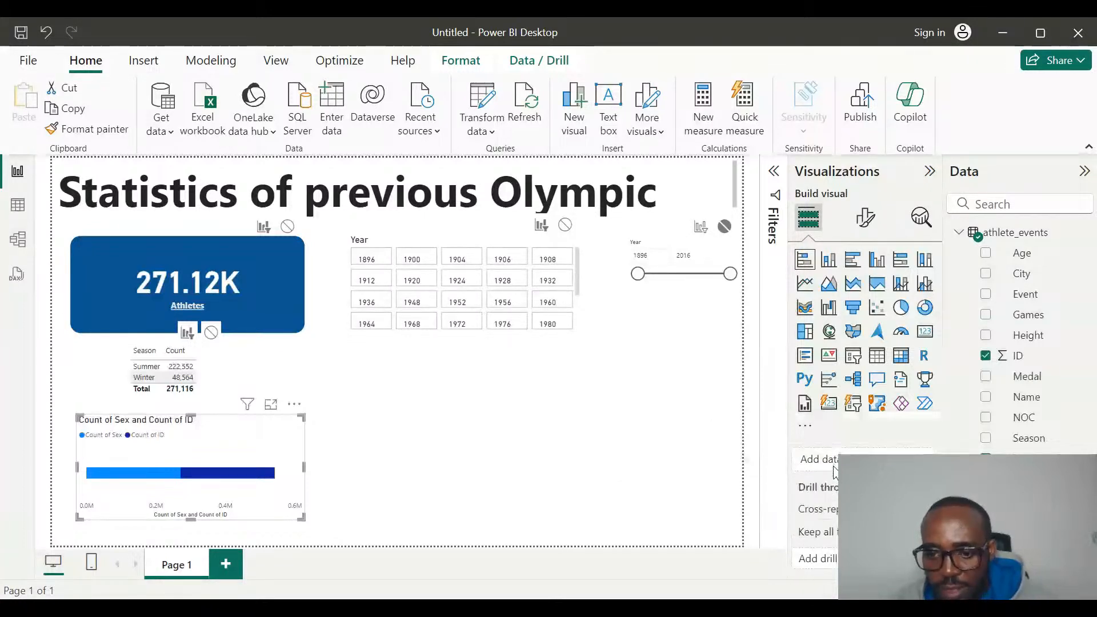
scroll(835, 472, "up", 3)
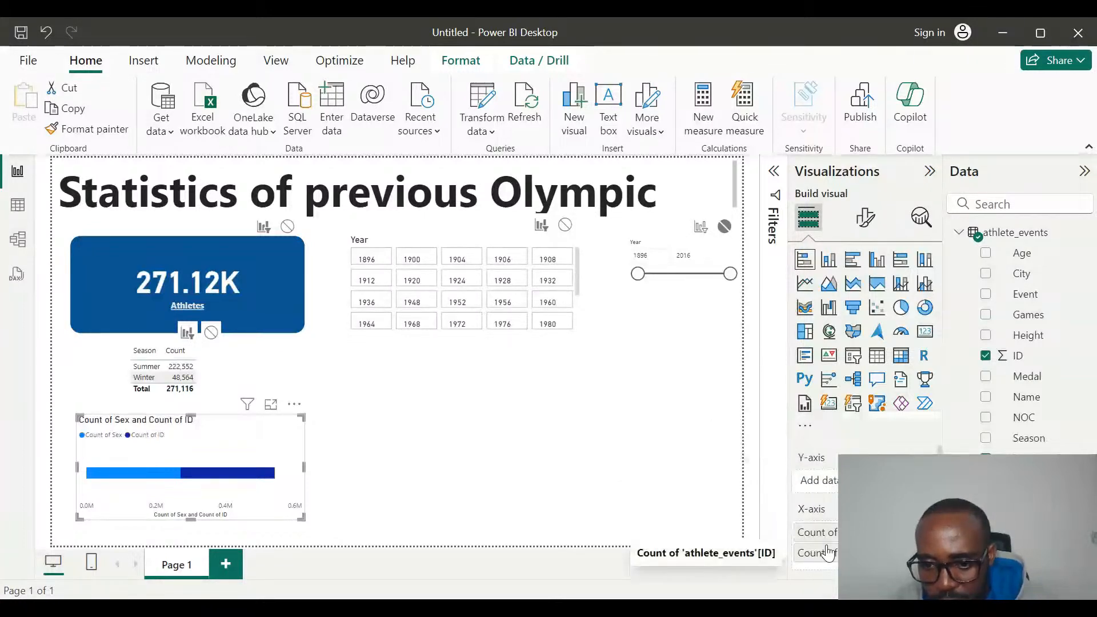
left_click_drag(827, 553, 836, 485)
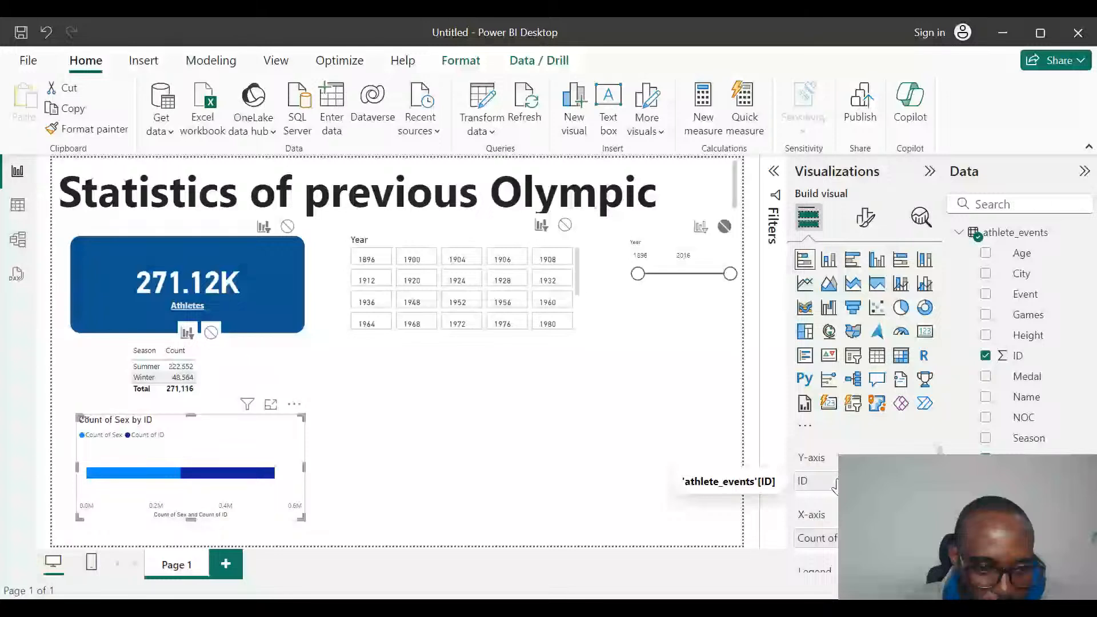
mouse_move(836, 486)
left_mouse_down()
mouse_move(831, 534)
mouse_move(835, 492)
left_mouse_up()
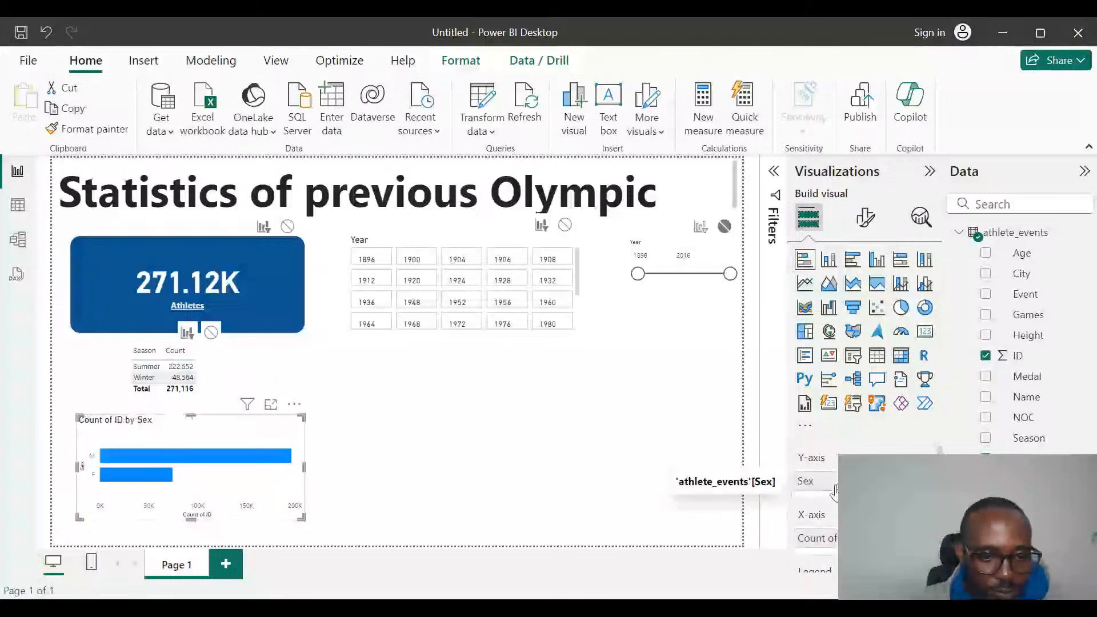